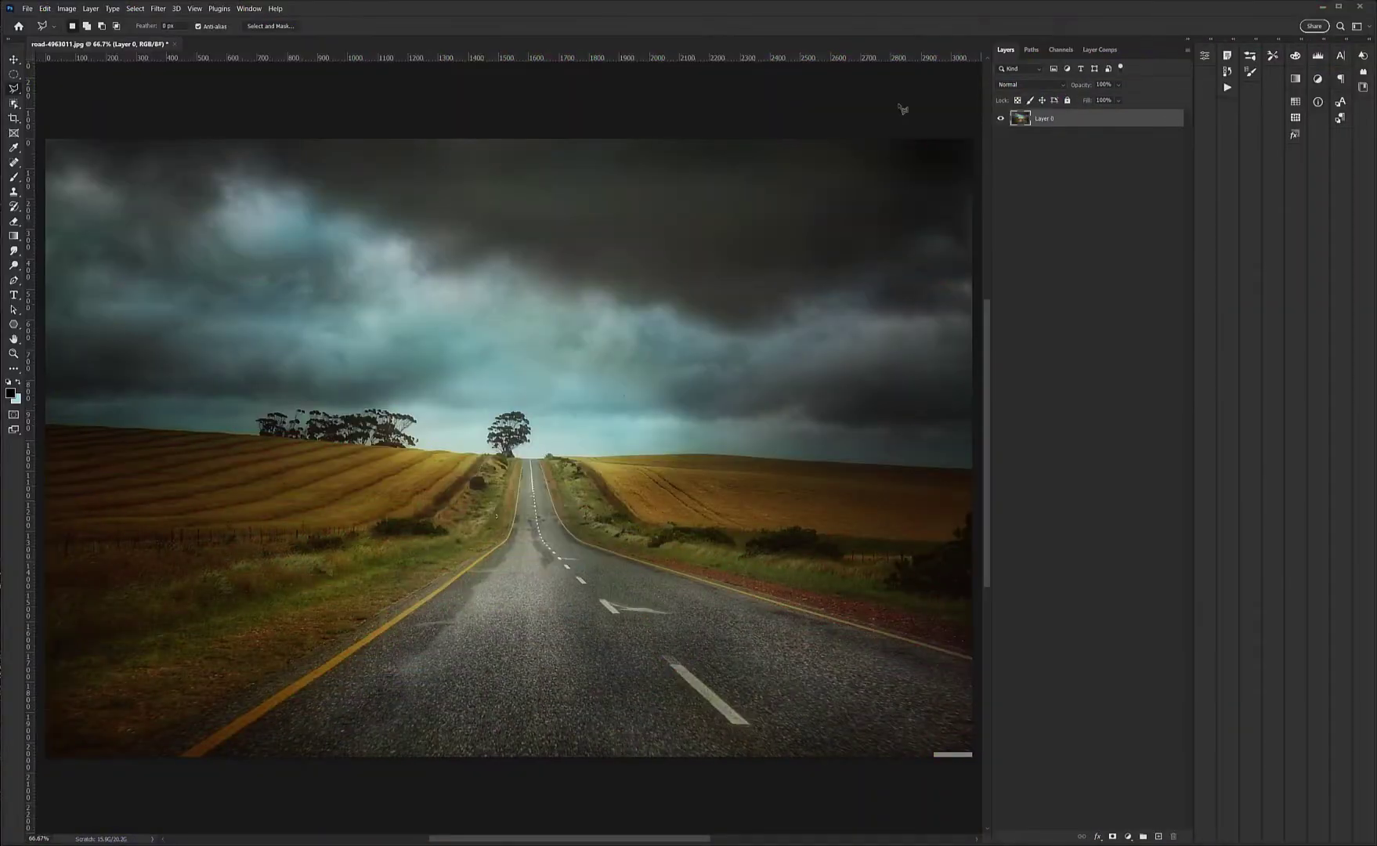
- Scale the road photo up to the full canvas width
key("ctrl+t")
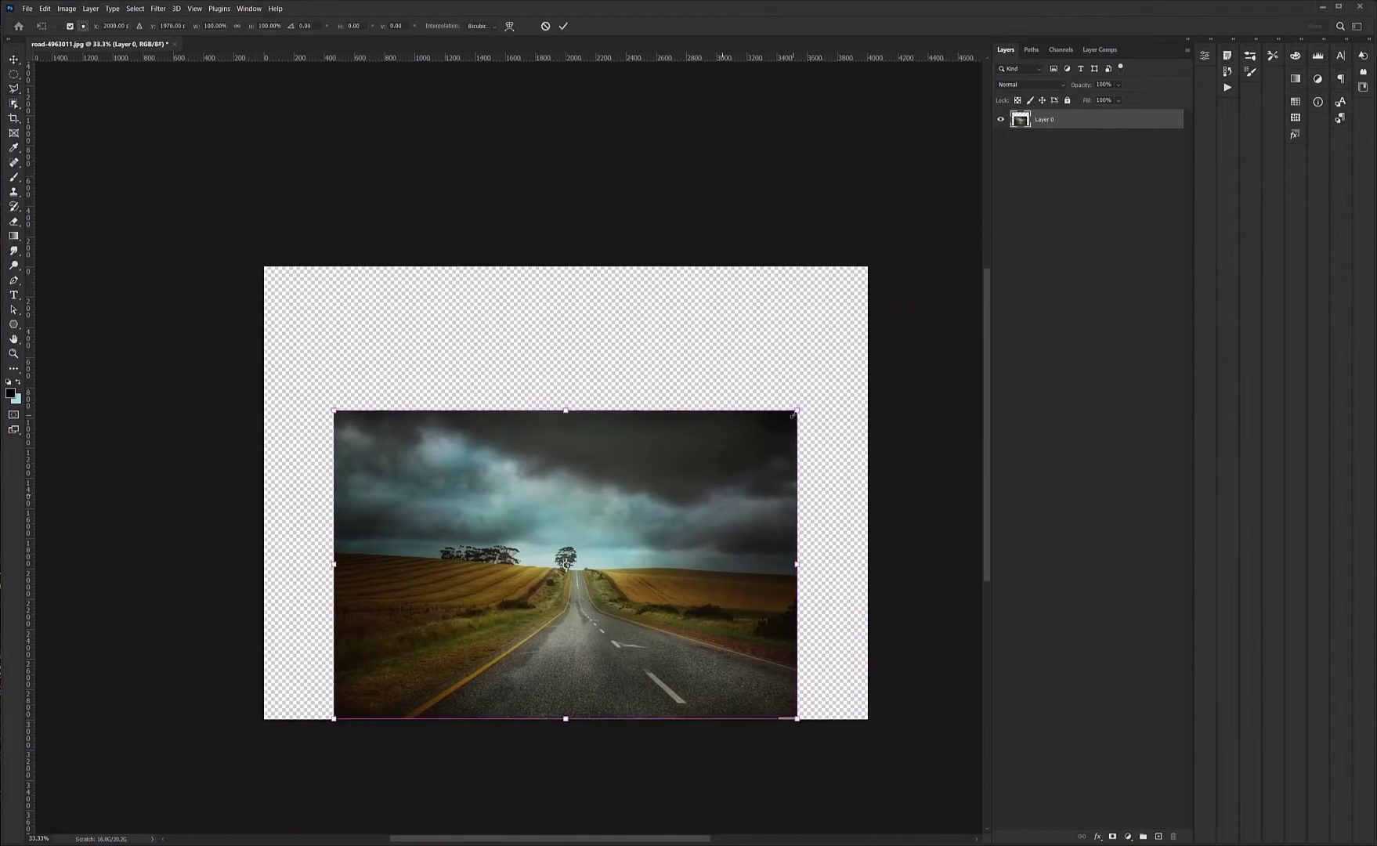
left_click(482, 26)
left_click(519, 79)
left_click_drag(797, 409, 865, 365)
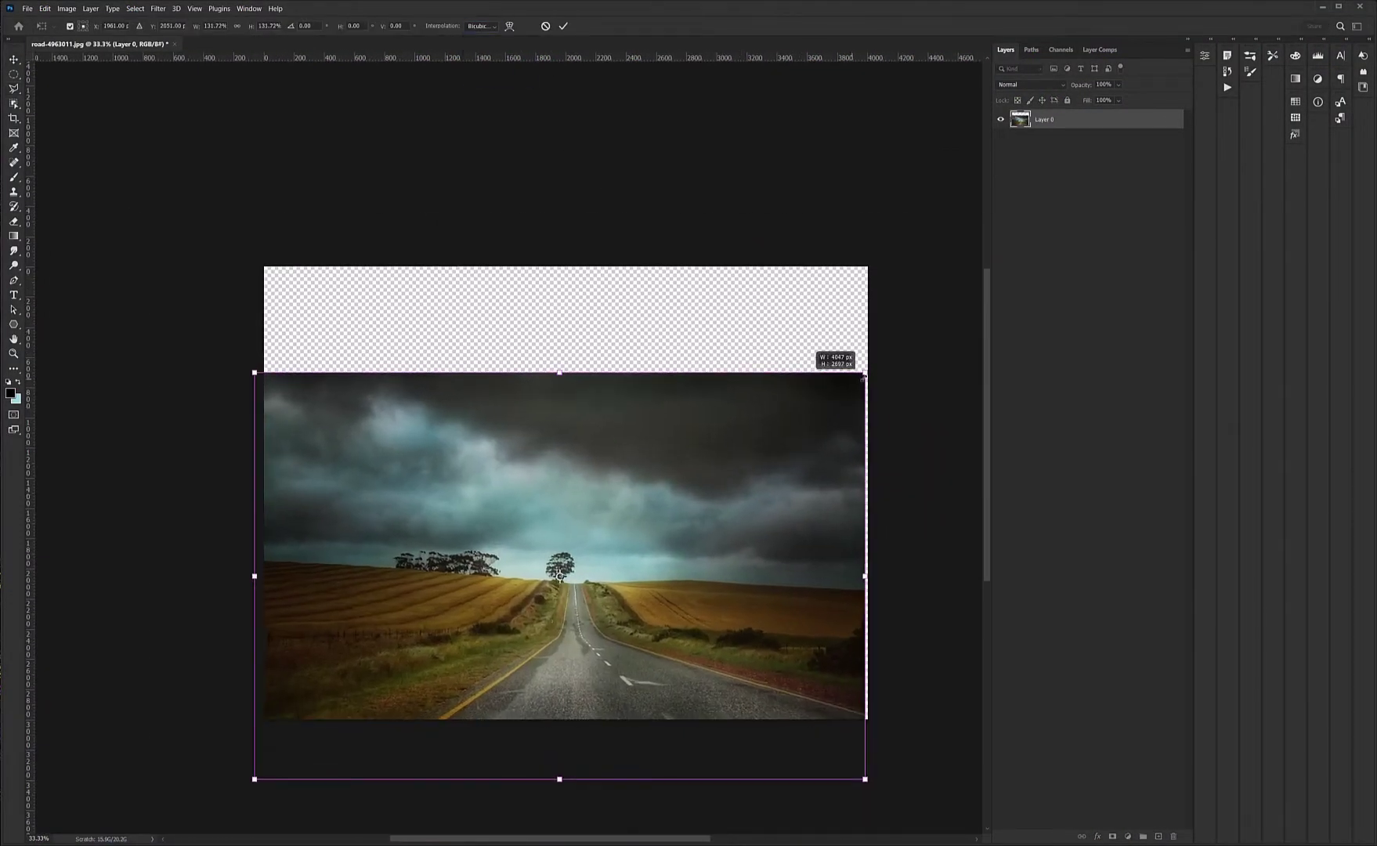
key("Return")
- Fill the empty sky area with Content-Aware Fill as a new layer
right_click(13, 74)
left_click(45, 9)
left_click(79, 249)
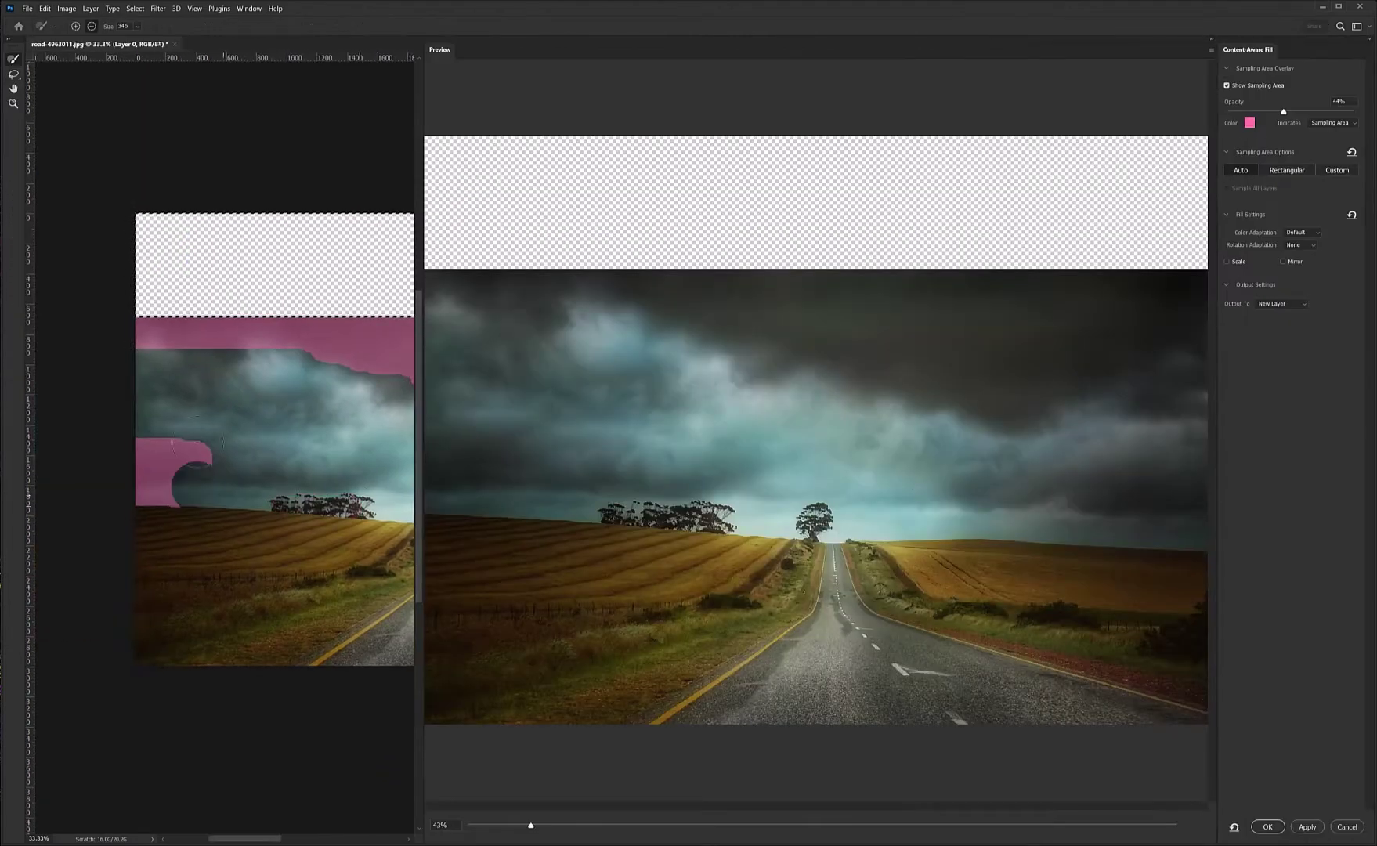
key("Return")
key("j")
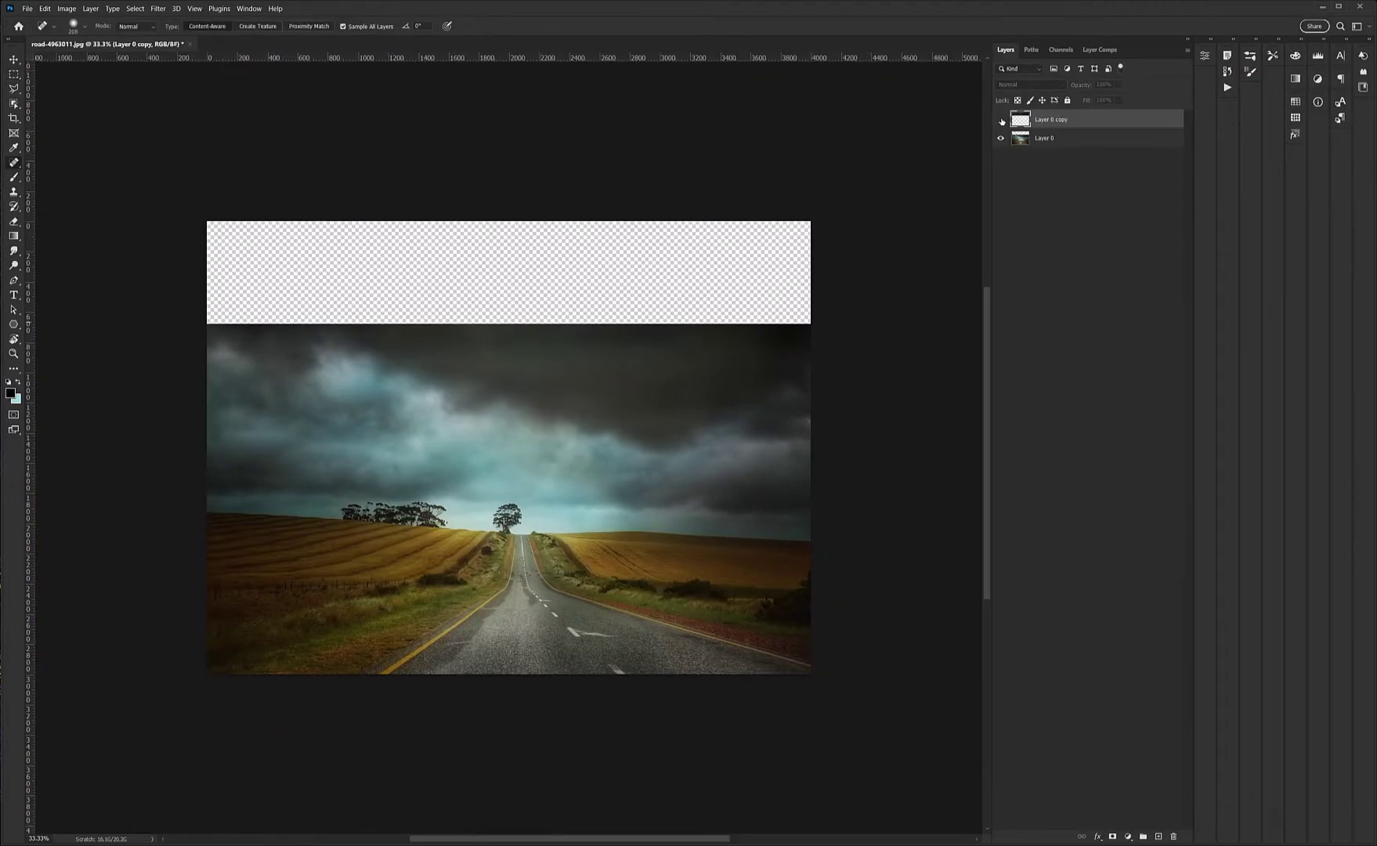
- Merge the layers into one image and preview a starry sky in Sky Replacement
key("ctrl+shift+e")
key("s")
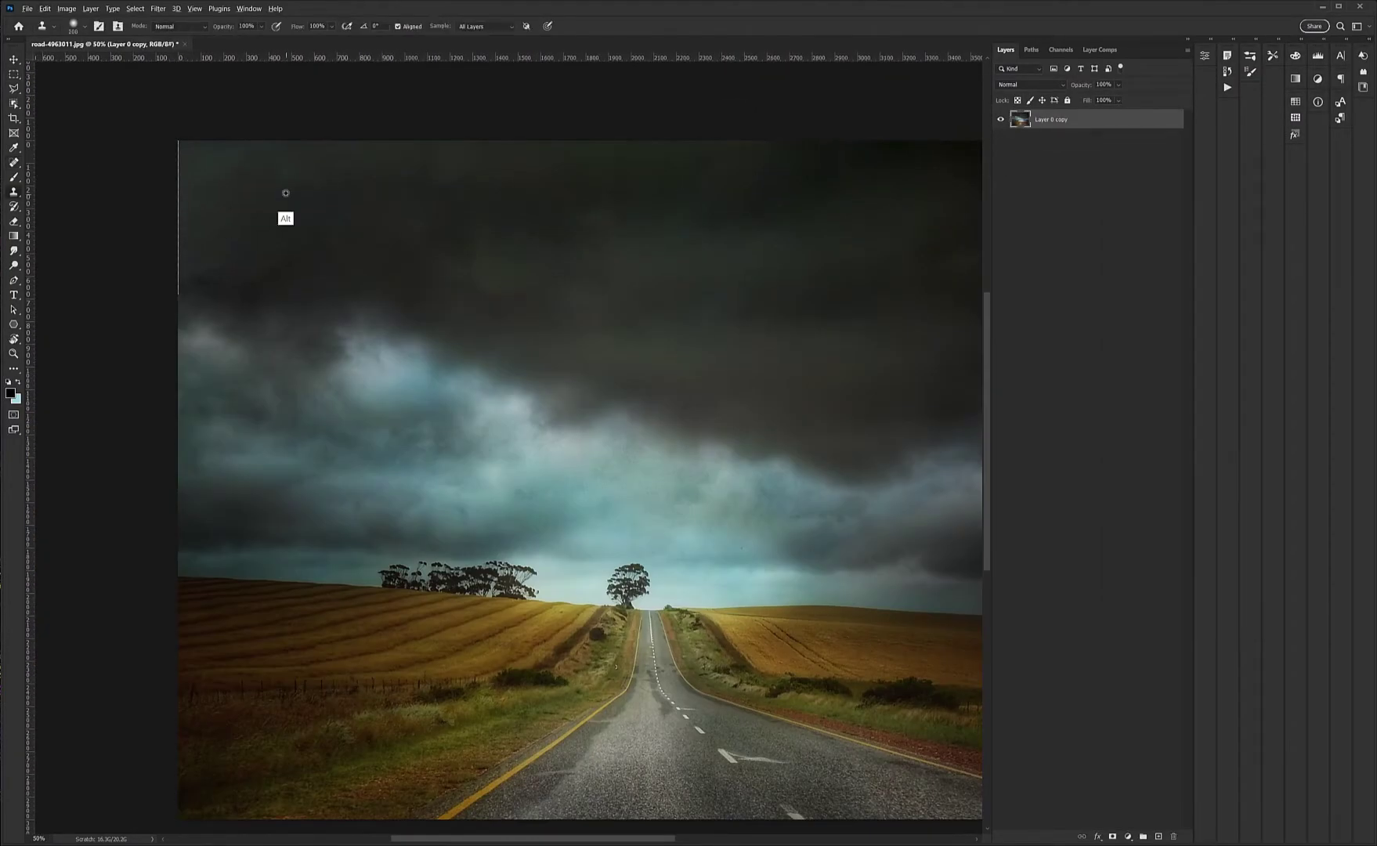
key("ctrl+minus")
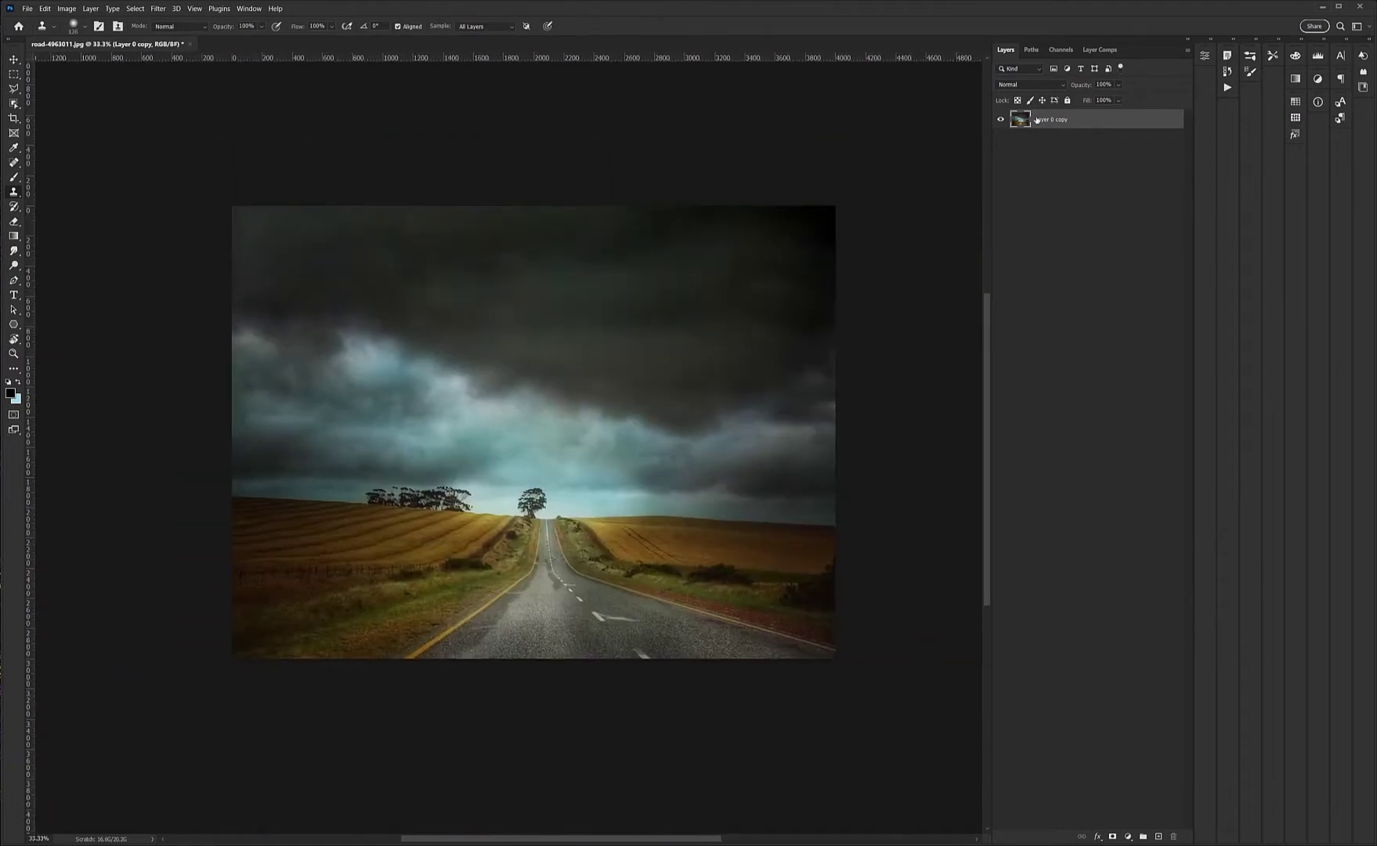
left_click(45, 8)
left_click(78, 290)
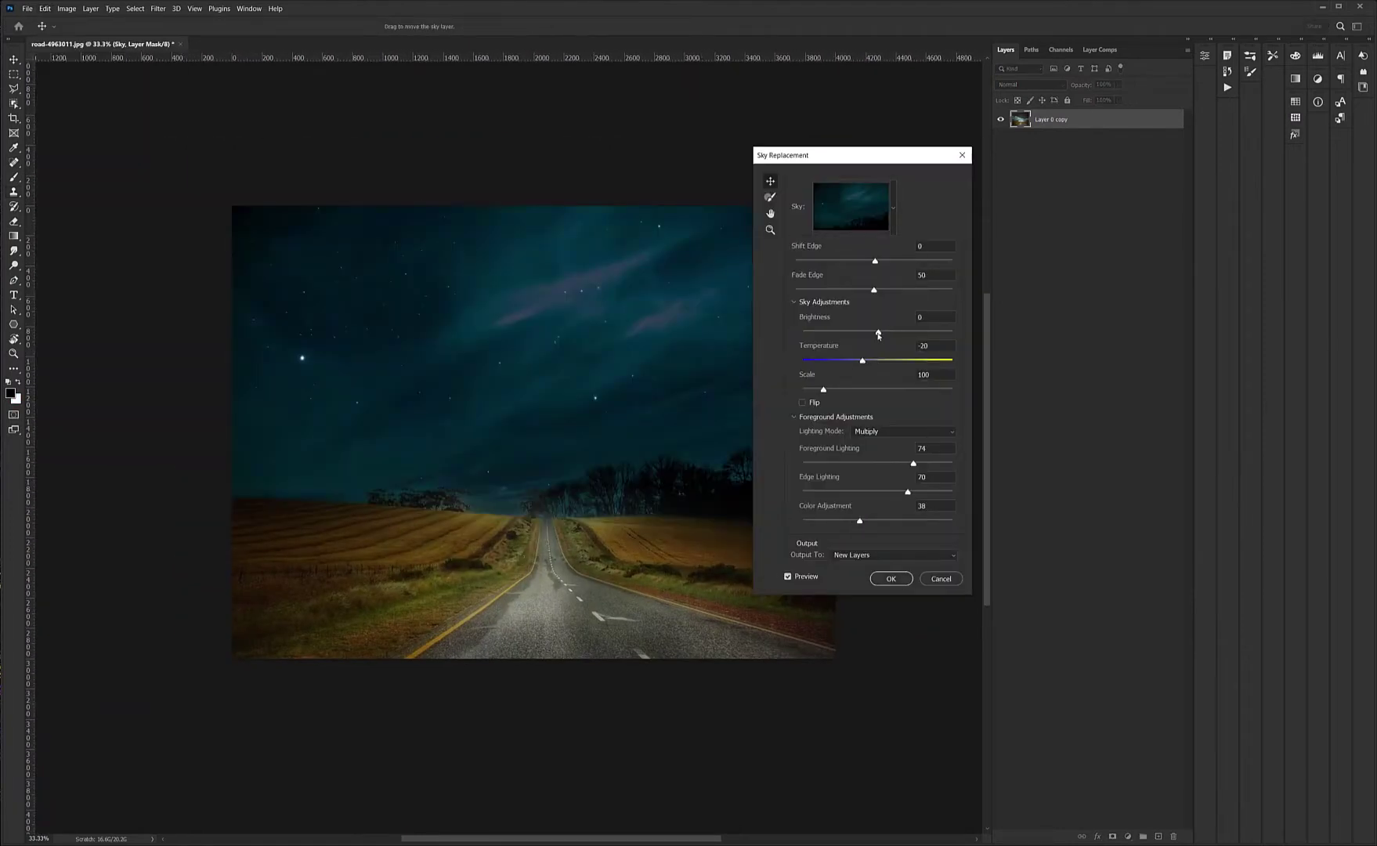
- Apply the starry night sky and transform the background layer
left_click(890, 578)
key("ctrl+t")
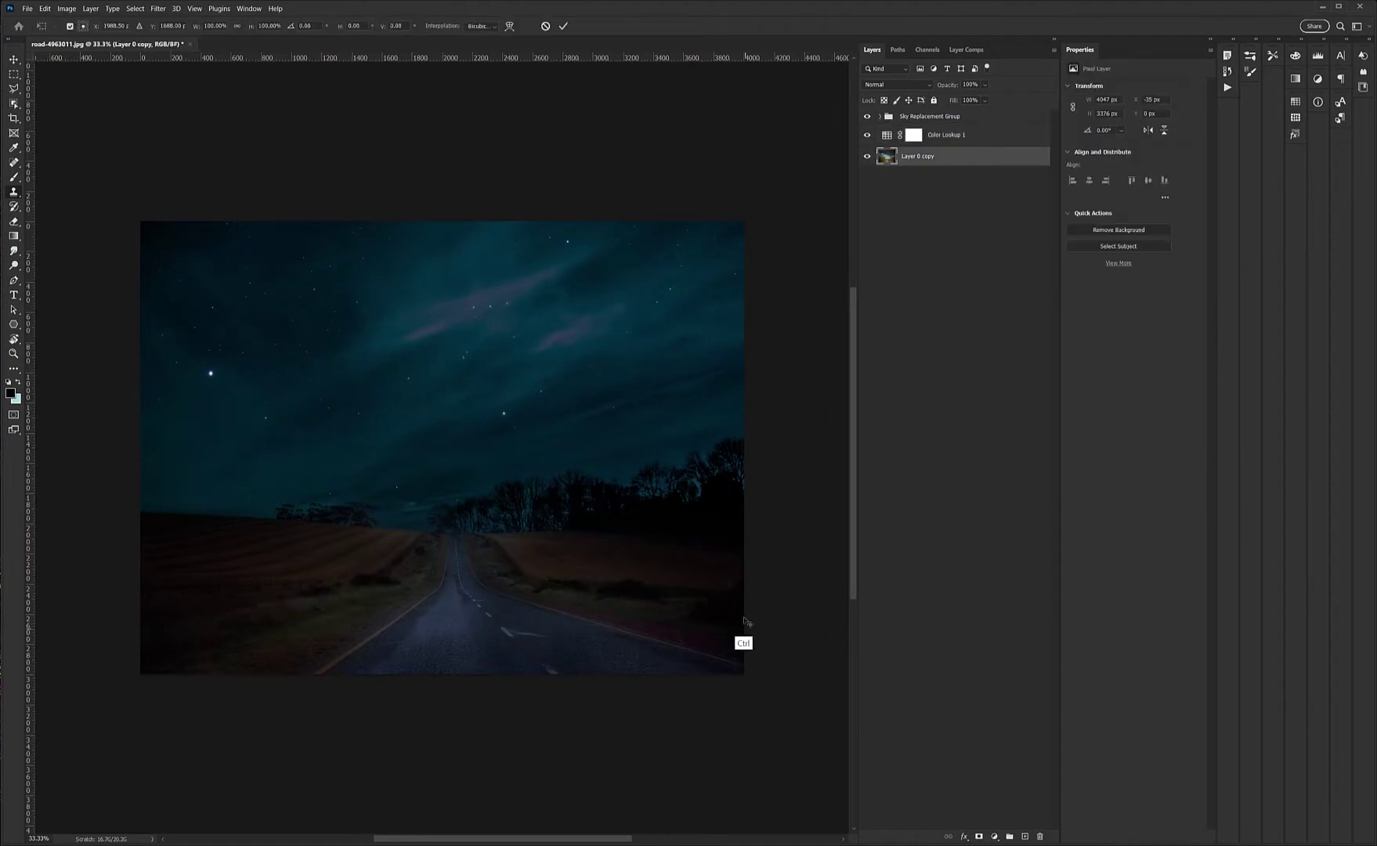
key("Return")
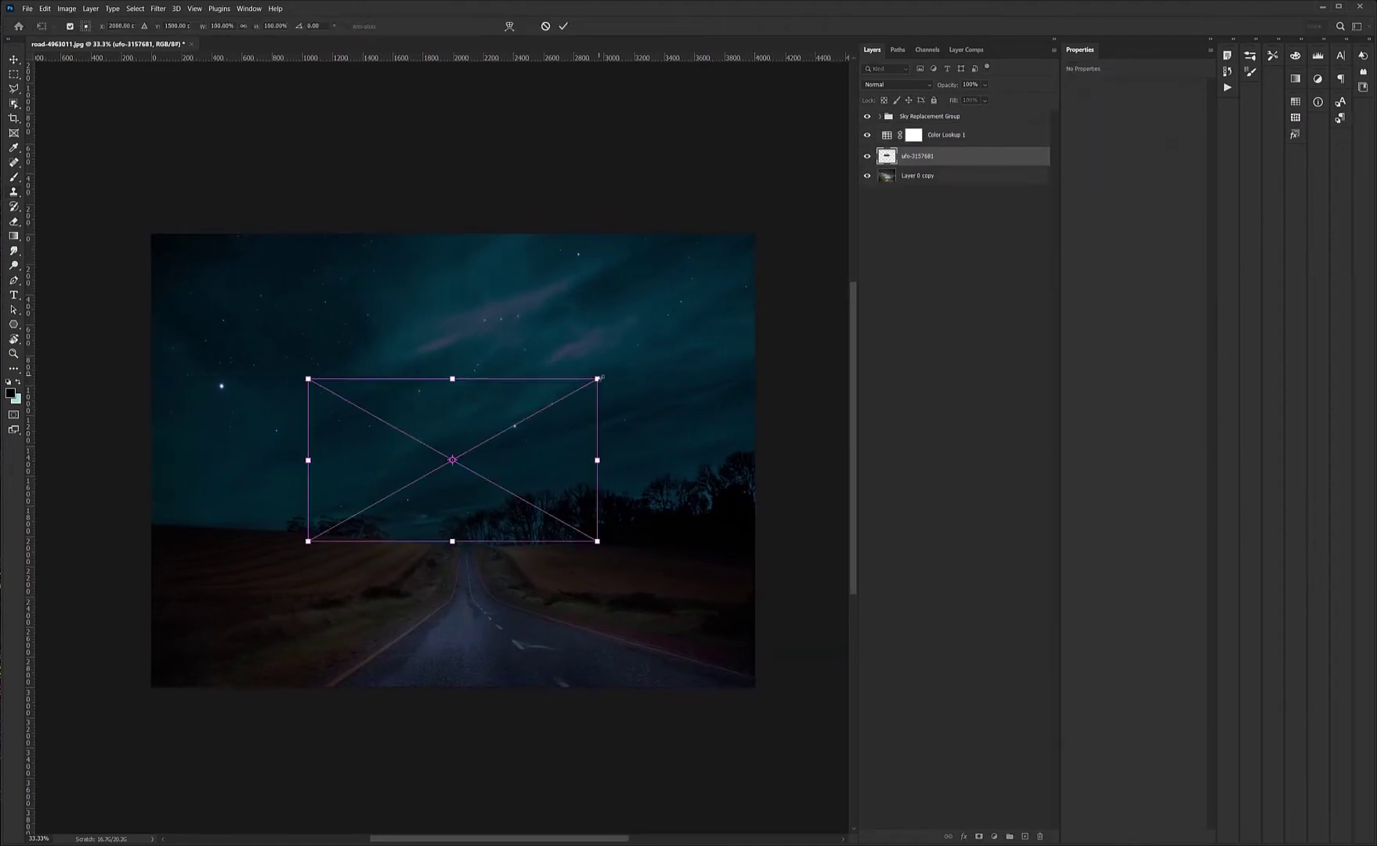
- Place the UFO image, enlarged and positioned at the top of the sky
key("Return")
key("ctrl+t")
left_click_drag(625, 505, 620, 333)
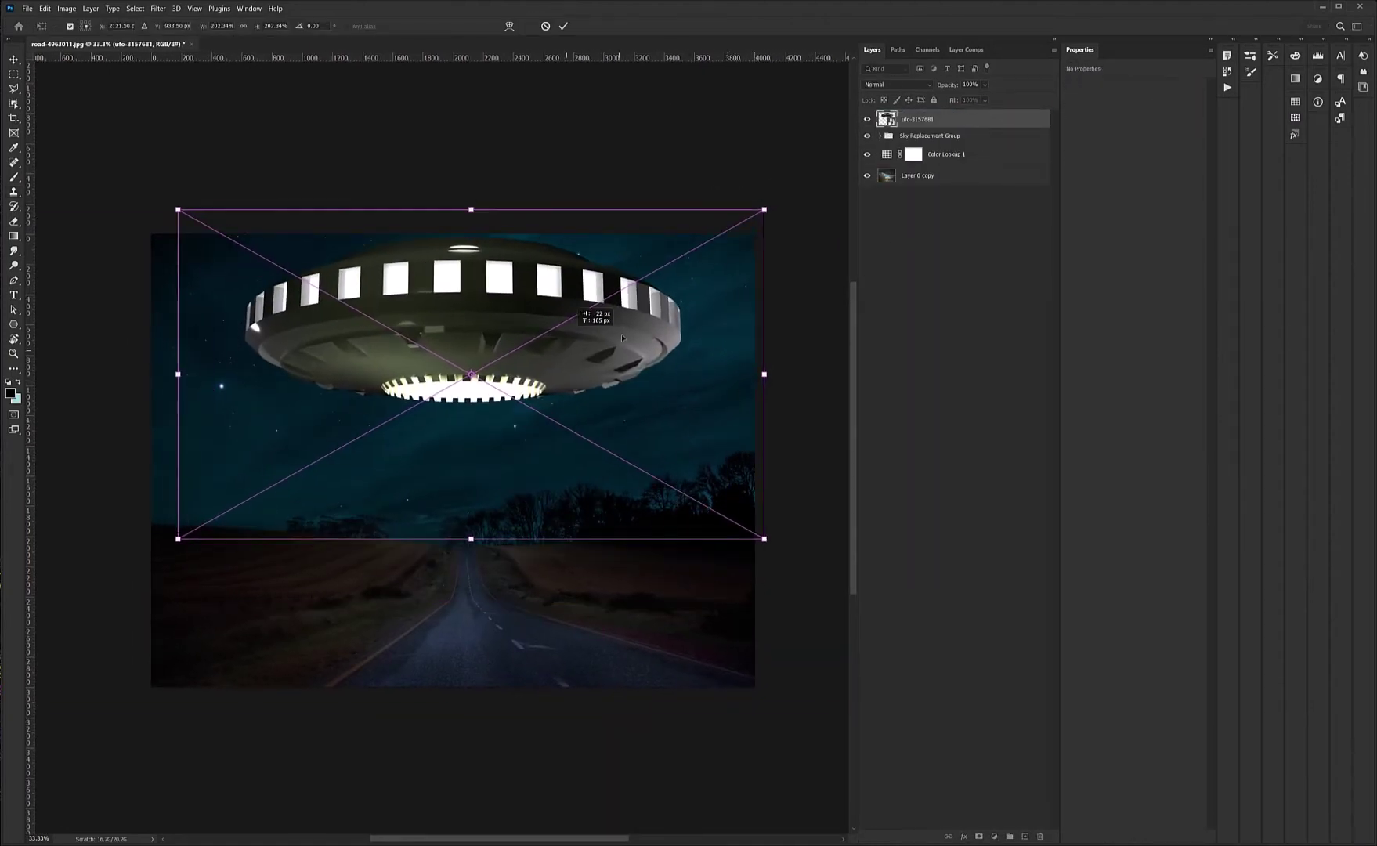
key("Return")
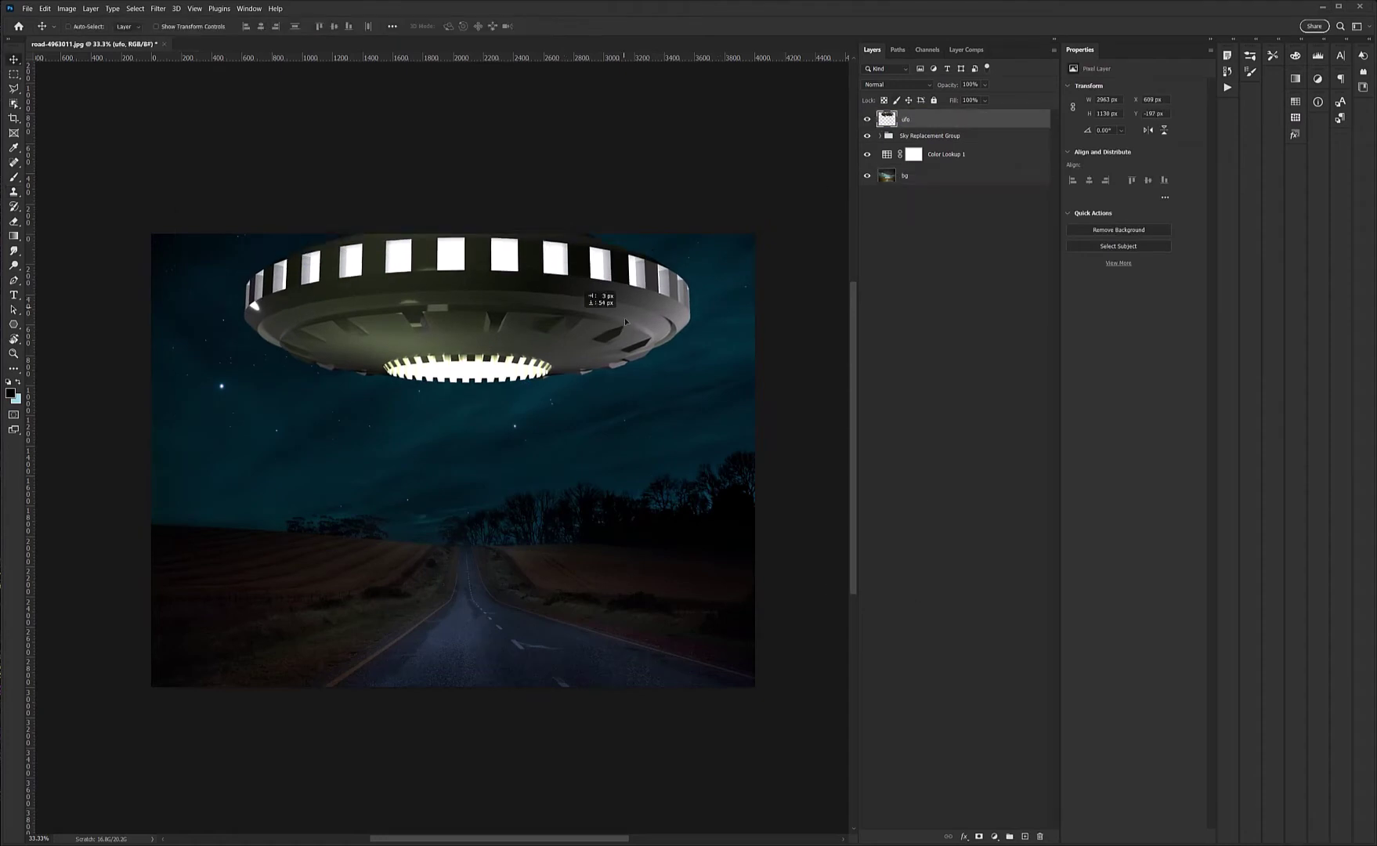
- Try a Soft Light Moonlight Color Lookup, undo it, and harmonize the UFO
left_click(962, 136)
left_click(994, 836)
left_click(1018, 776)
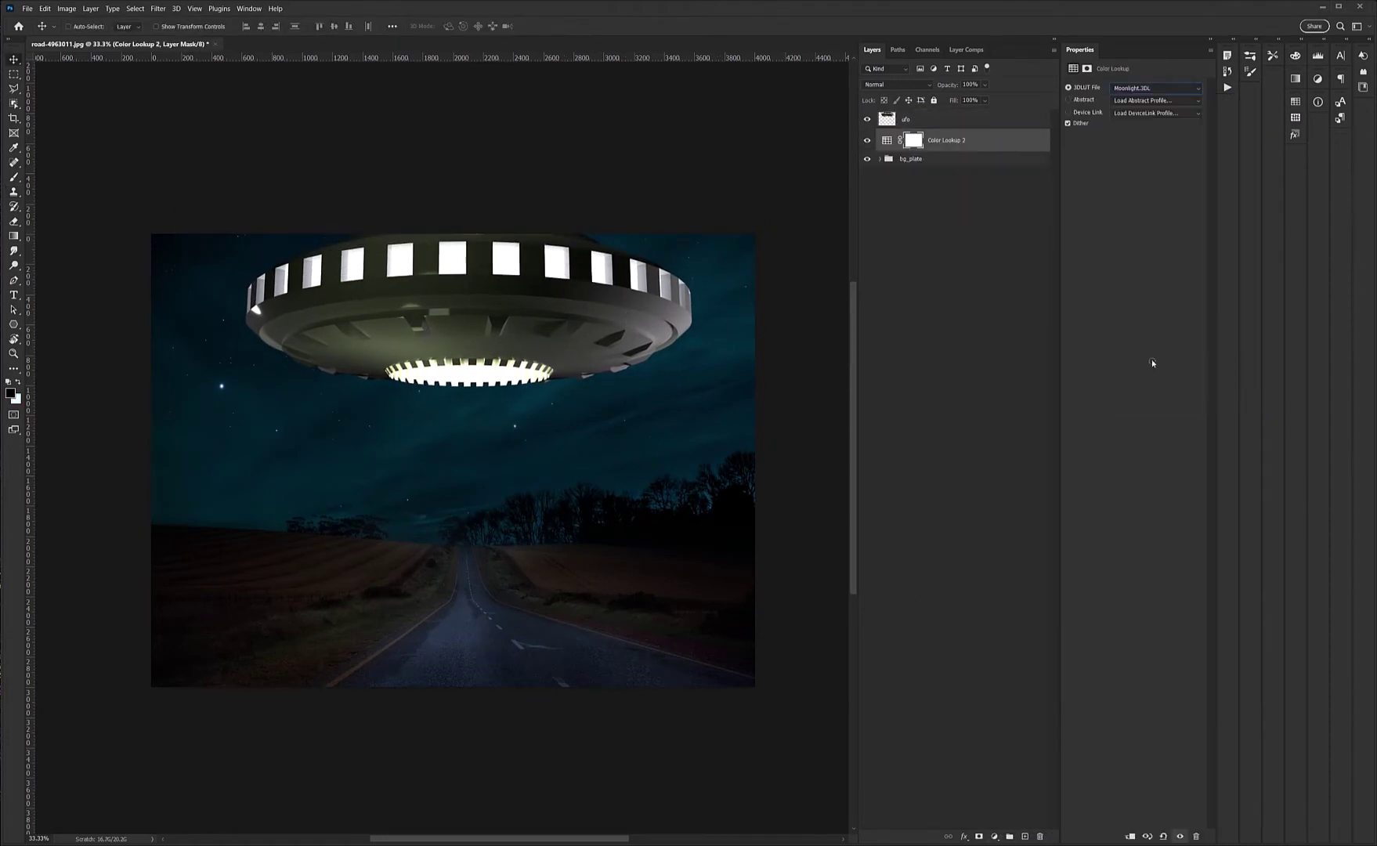
left_click(897, 85)
left_click(901, 183)
key("ctrl+z")
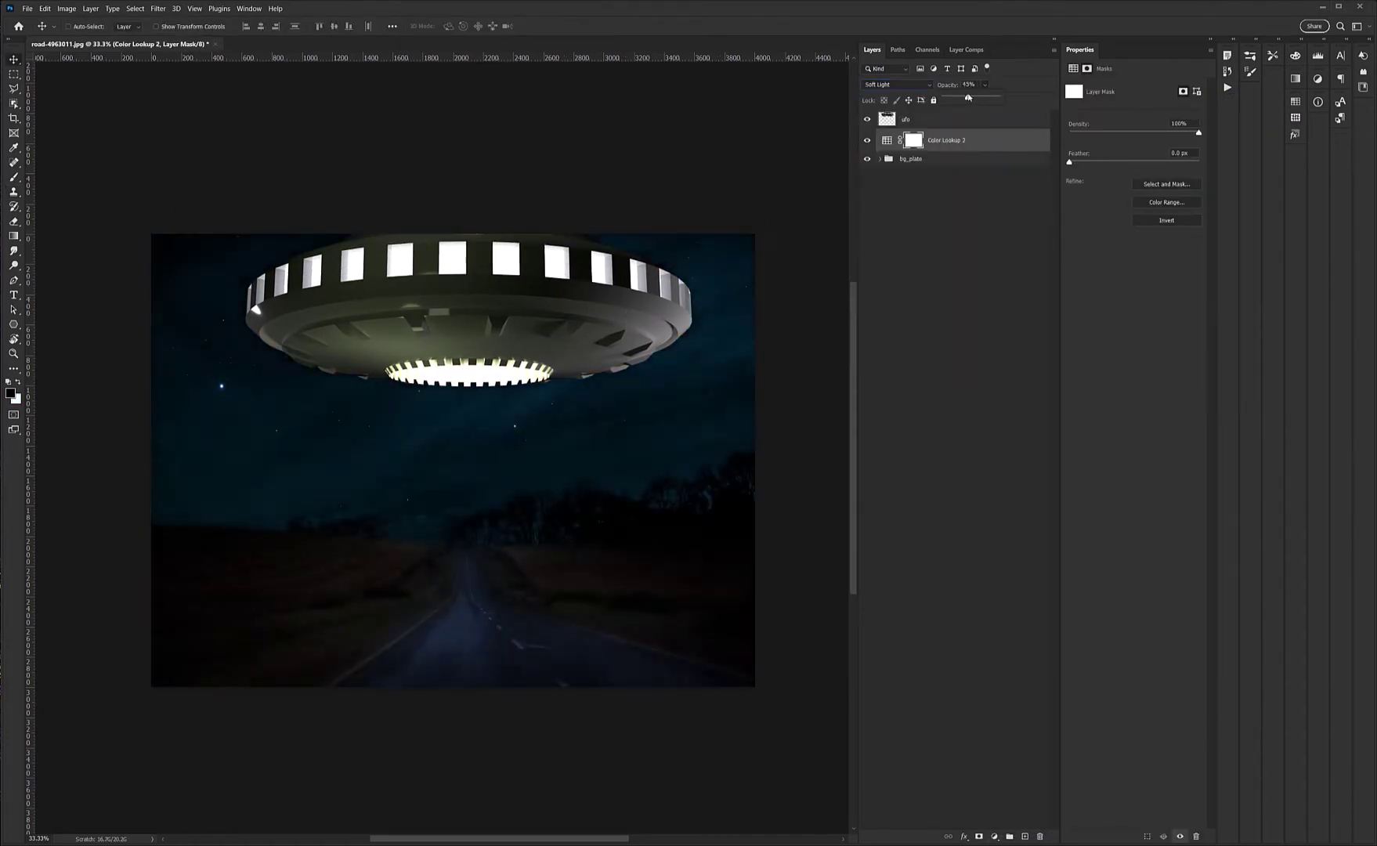
key("ctrl+z")
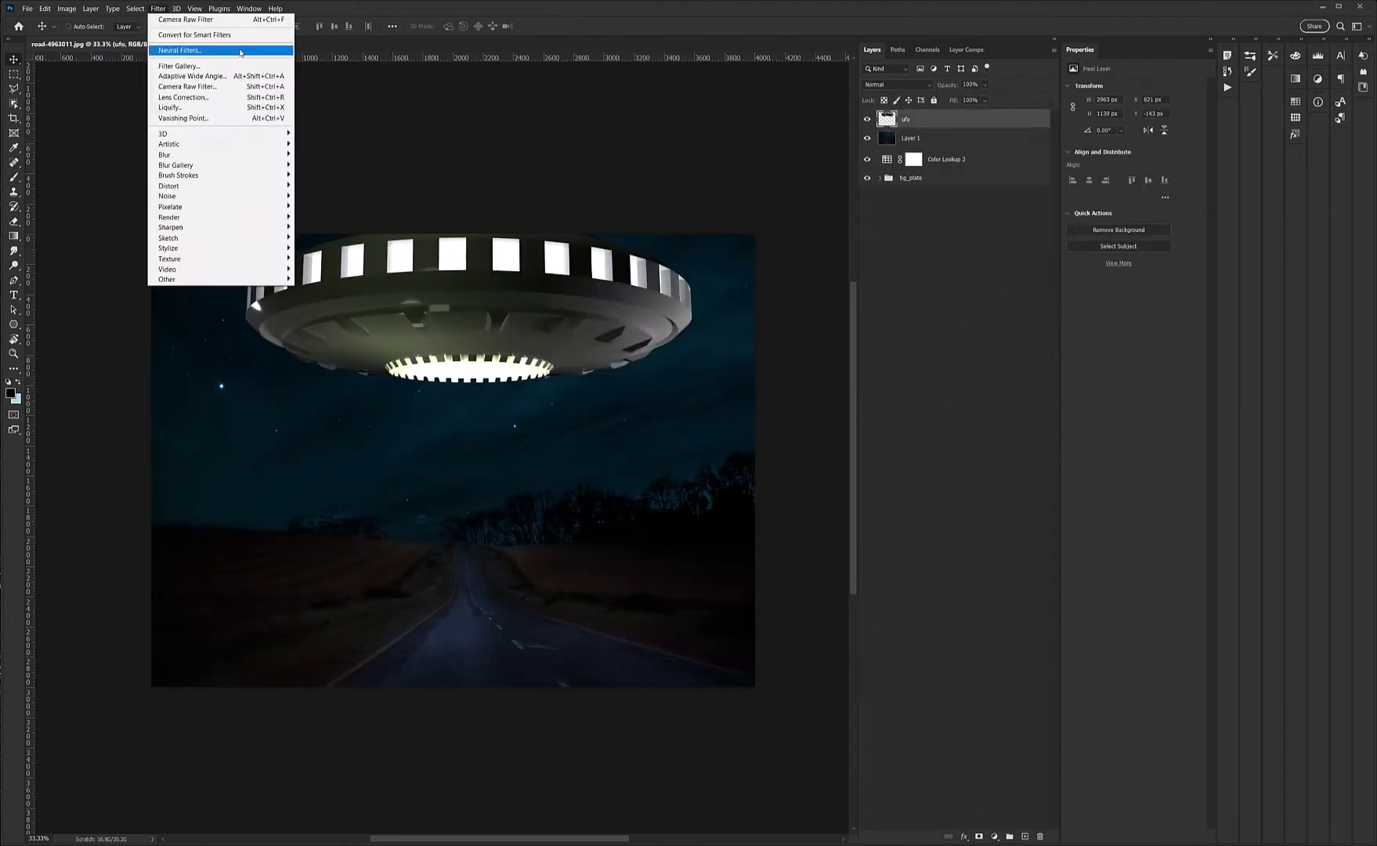
left_click(240, 53)
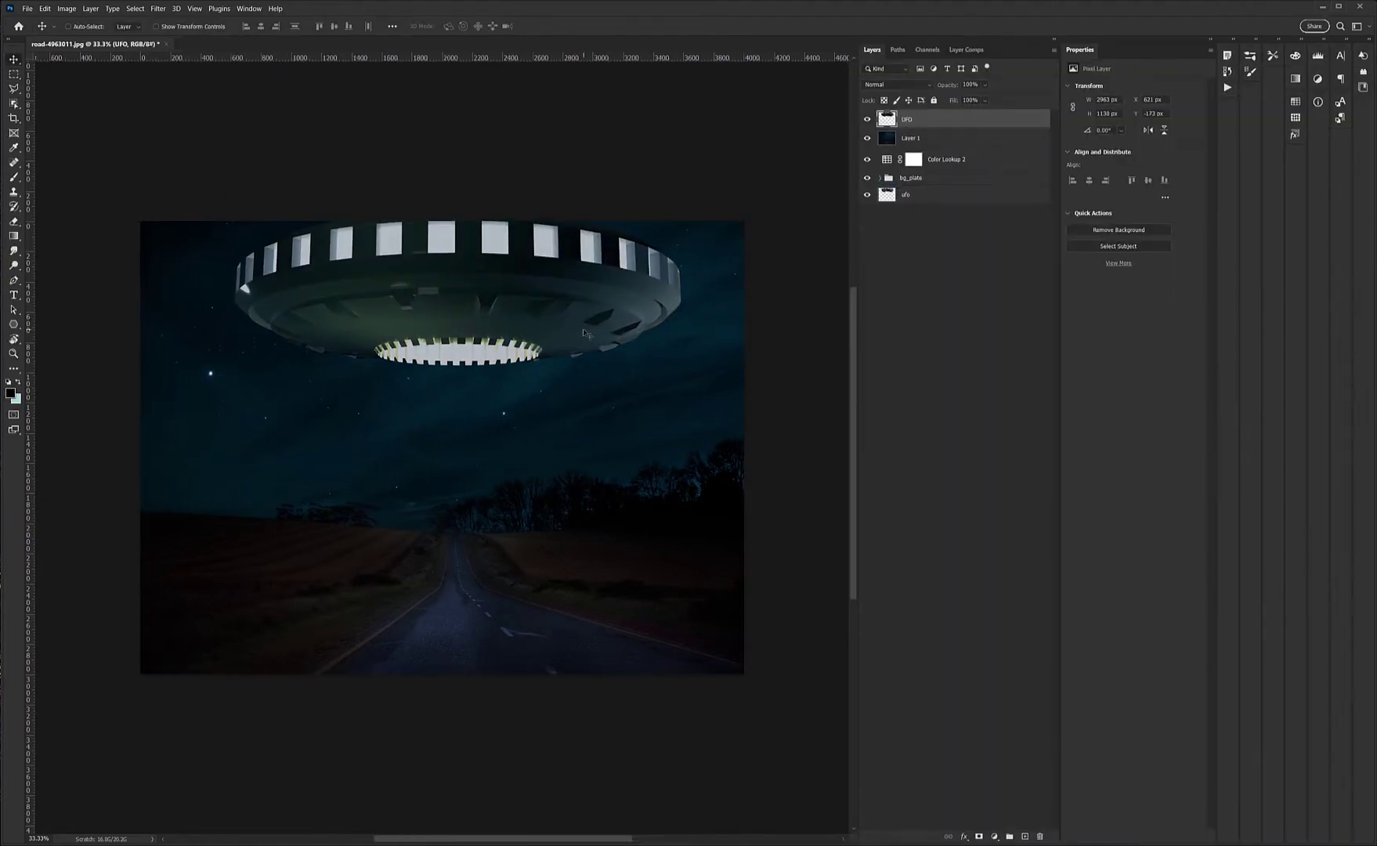
- Shrink the man image below the UFO and mask it to an oval around the glow
left_click_drag(599, 615, 553, 602)
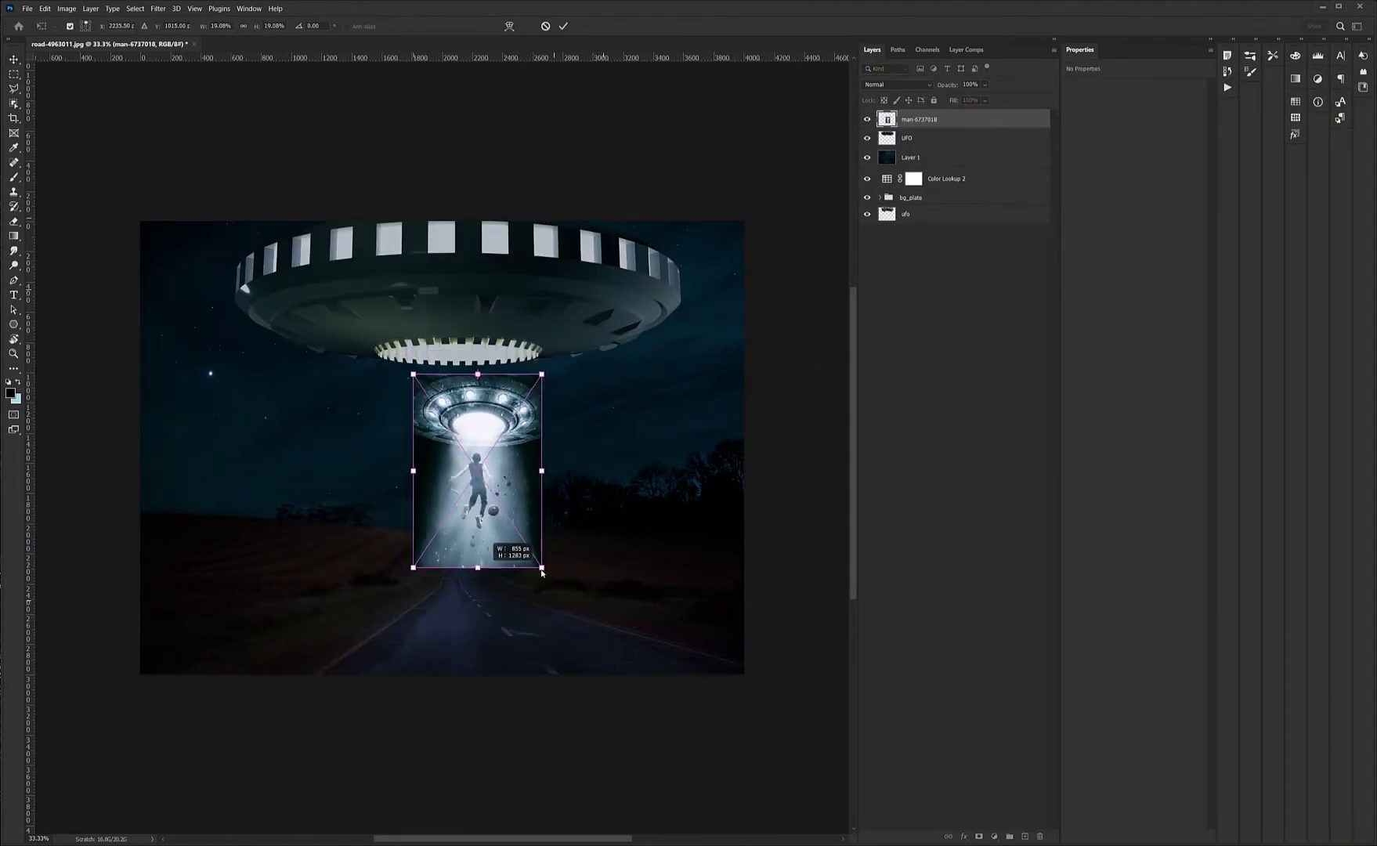
key("Return")
key("m")
mouse_move(360, 358)
left_mouse_down()
mouse_move(562, 433)
mouse_move(493, 439)
left_mouse_up()
left_click(978, 835)
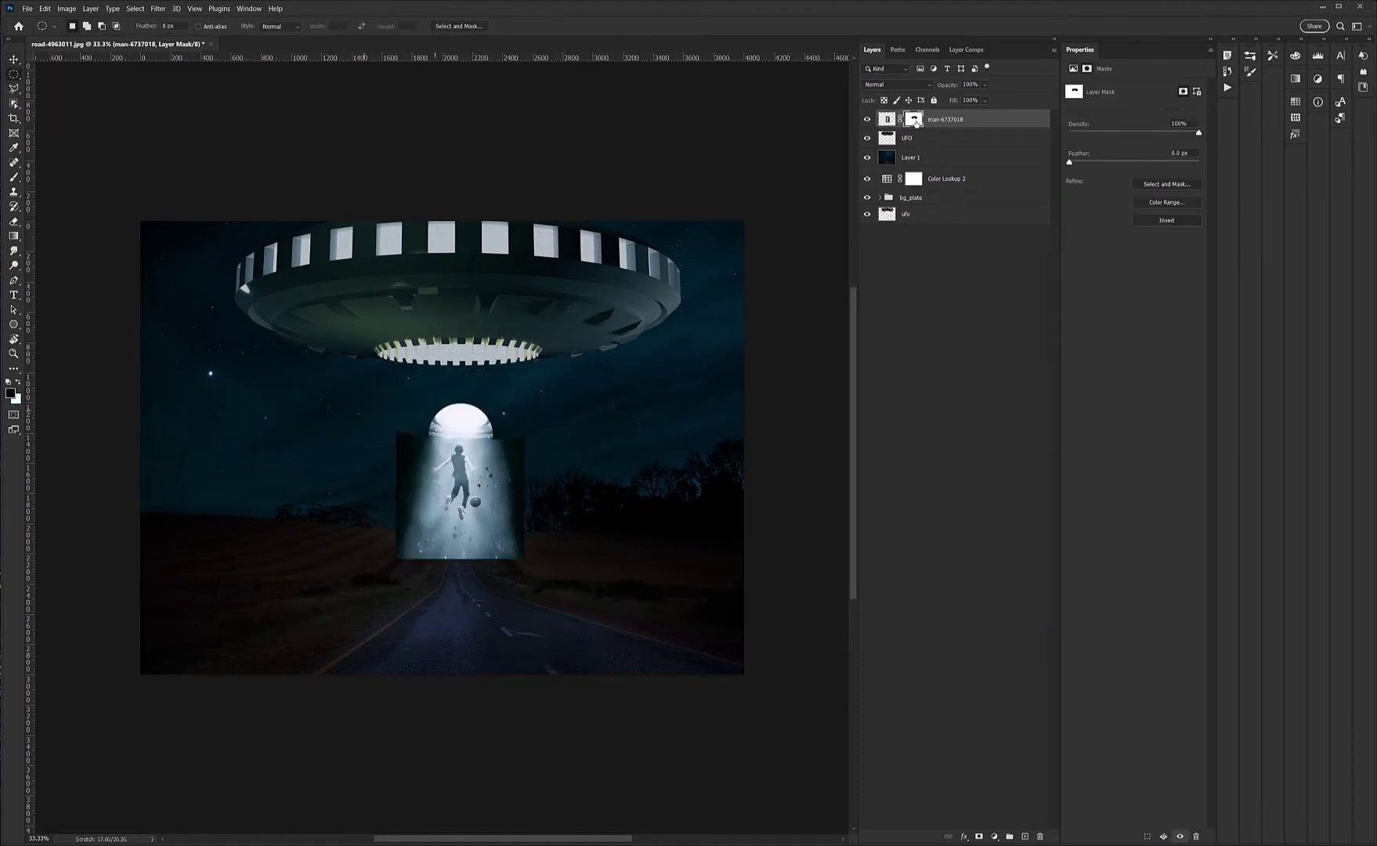
- Fade the man's mask with a gradient inside the oval and group him with the UFO
double_click(995, 119)
key("Return")
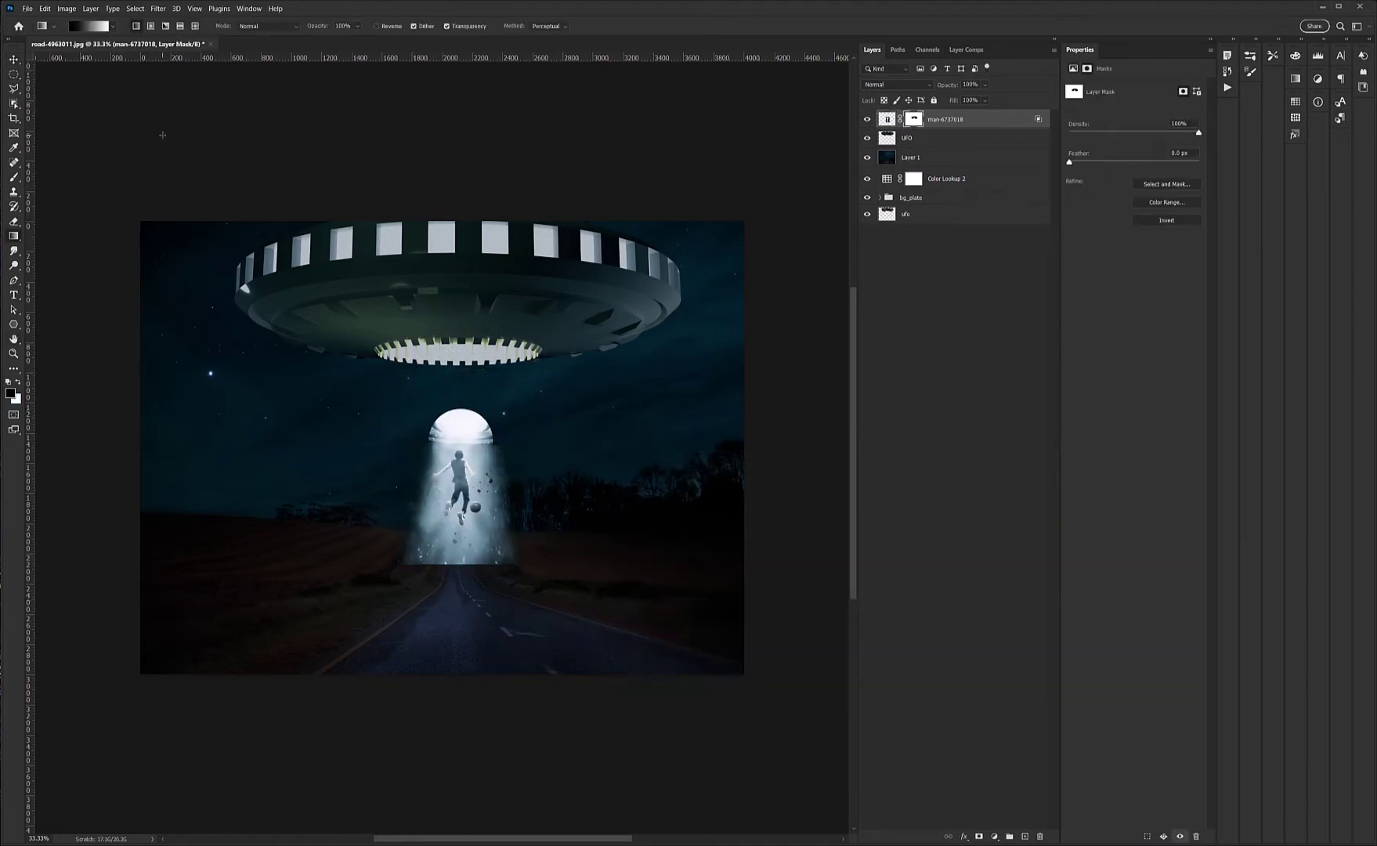
key("ctrl+shift+d")
key("g")
left_click_drag(505, 558, 470, 366)
key("ctrl+d")
key("b")
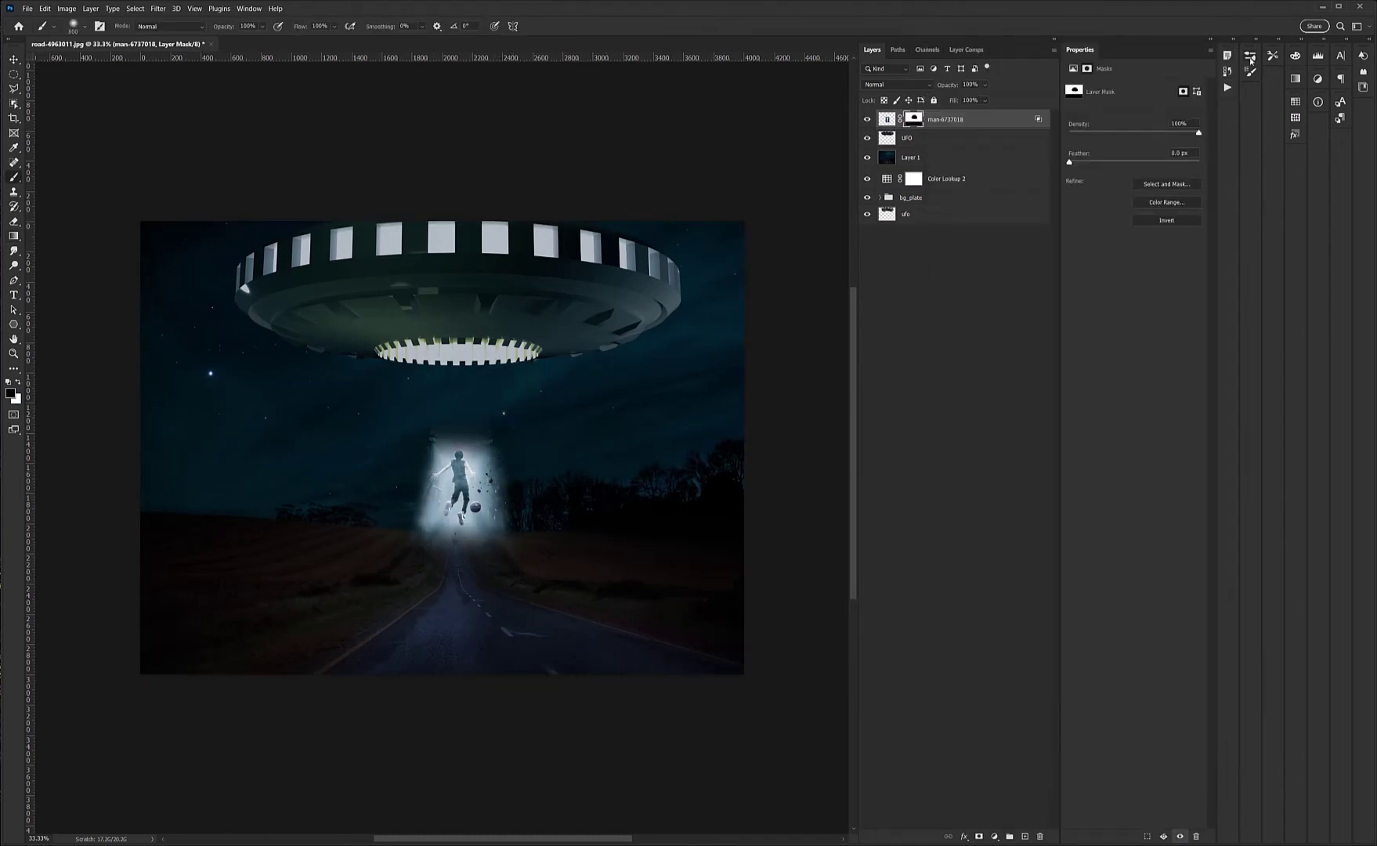
key("ctrl+g")
- Nudge the UFO slightly upward
left_click(913, 137)
key("v")
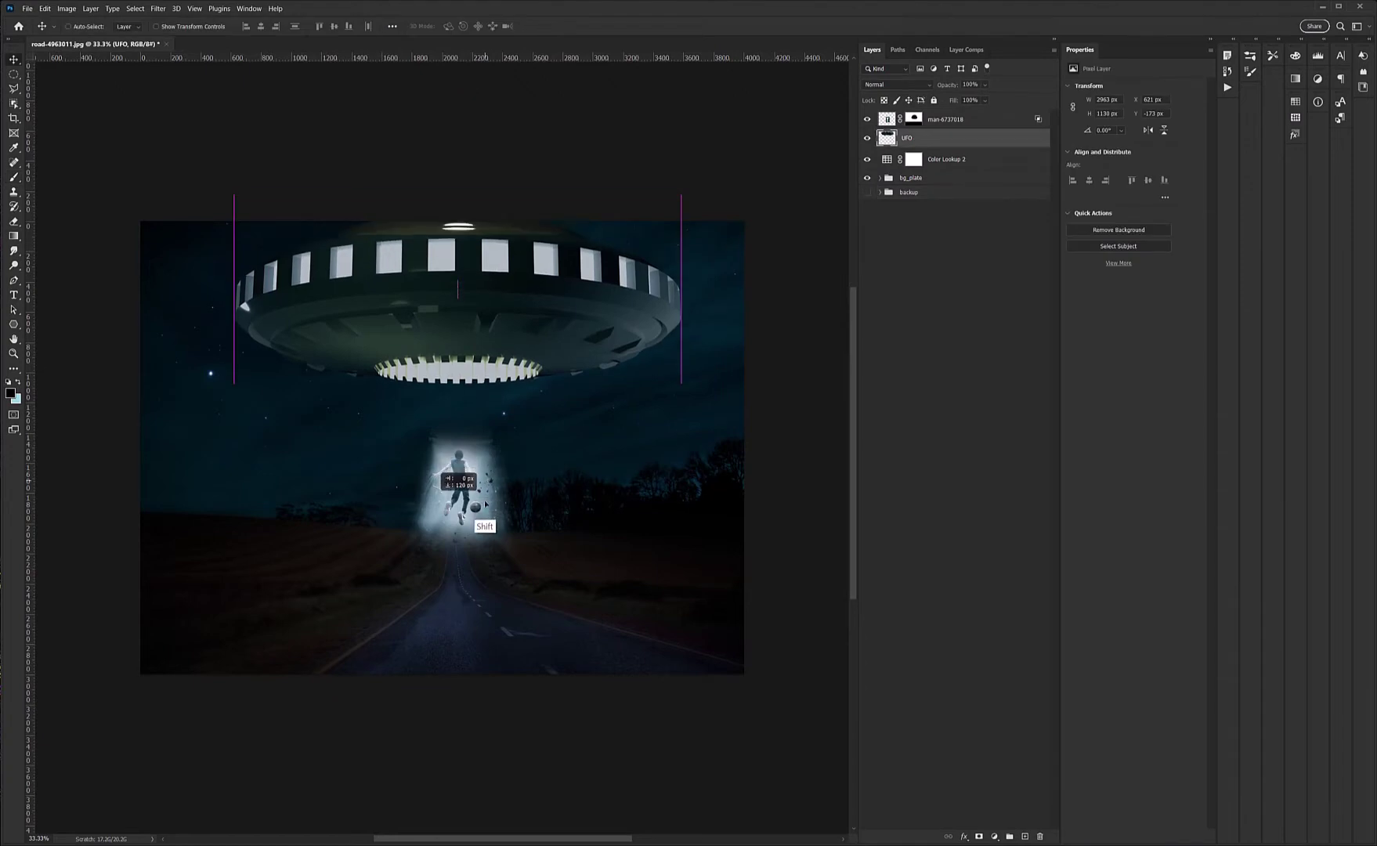
left_click_drag(462, 501, 462, 494)
- On a new layer, stamp a light beam over the man with a KD - Light Rays brush
left_click(962, 139)
key("ctrl+shift+alt+n")
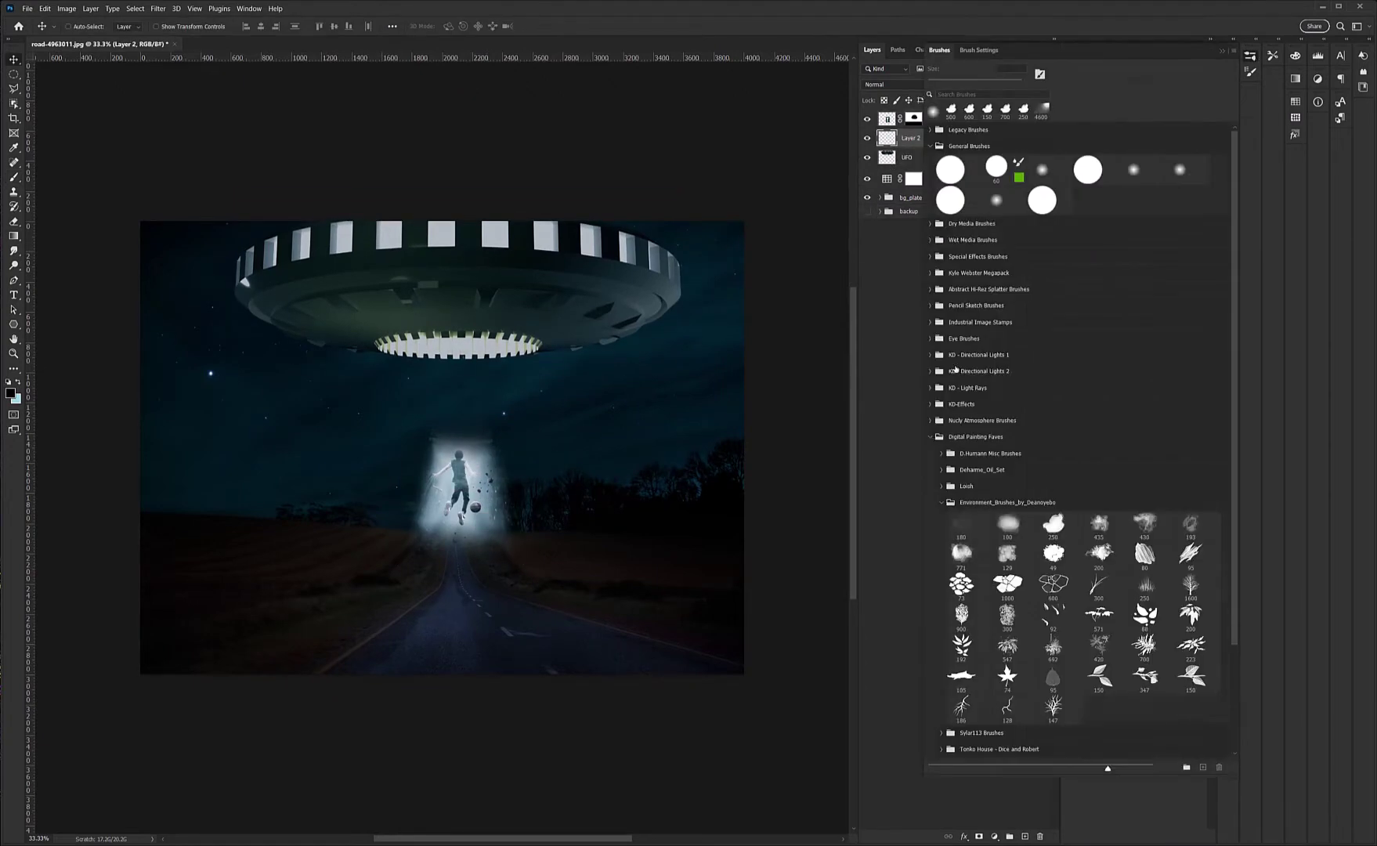
left_click(1251, 71)
left_click(930, 421)
left_click(930, 436)
left_click(931, 388)
left_click(1083, 593)
left_click(1133, 500)
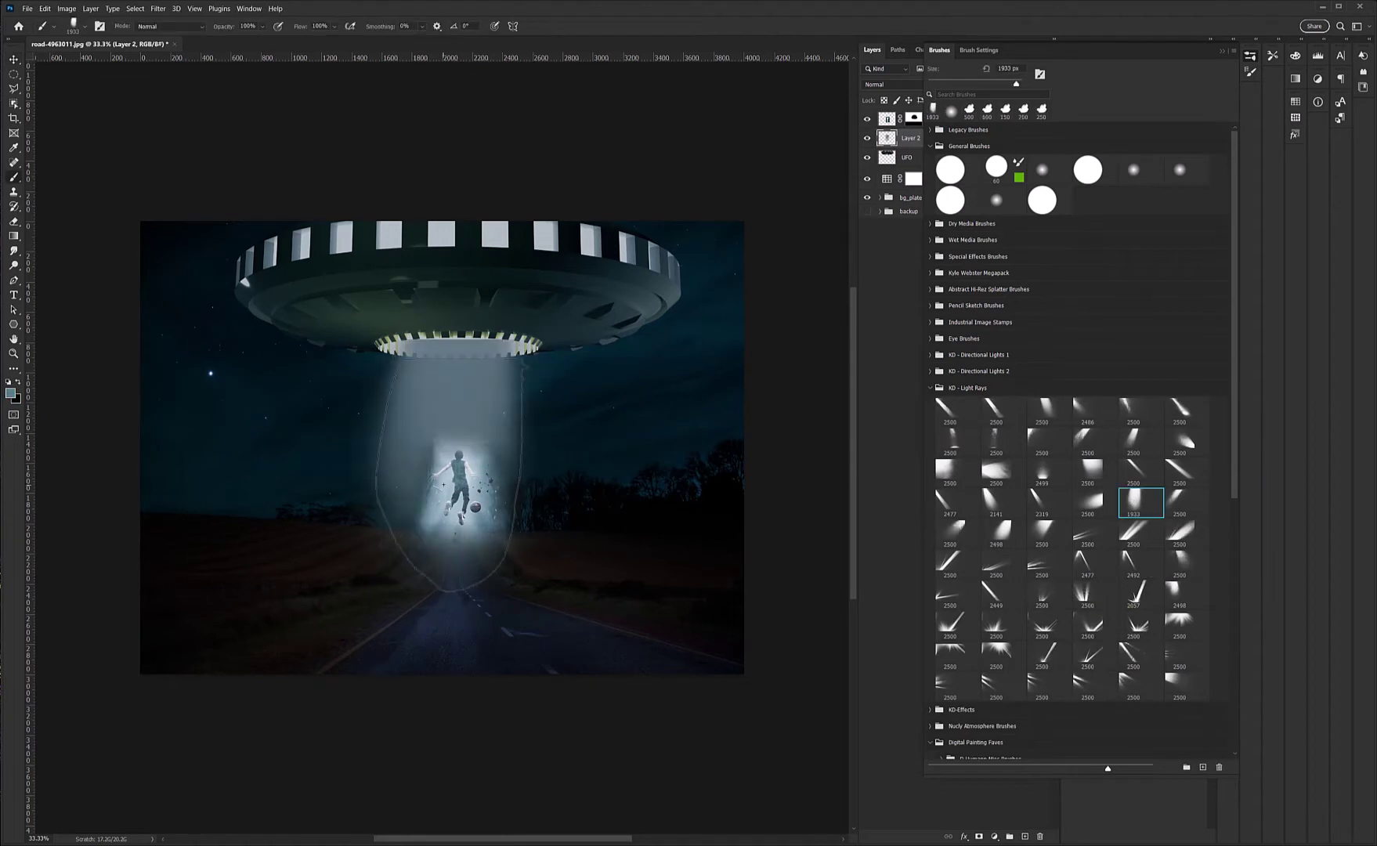
left_click(480, 559)
left_click(480, 559)
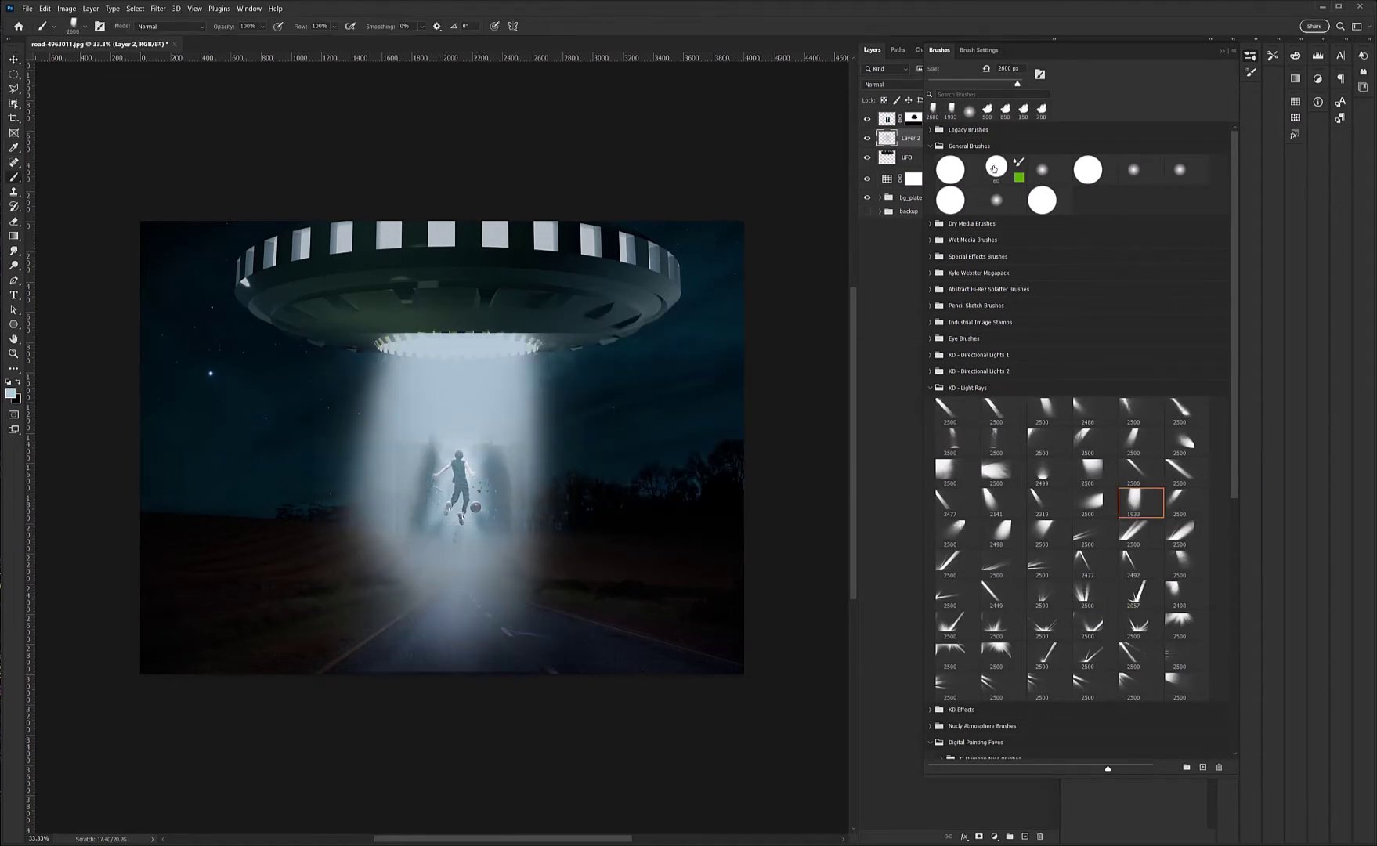
- Add a mask to the beam layer and set it to 75% opacity
left_click(979, 835)
left_click(896, 84)
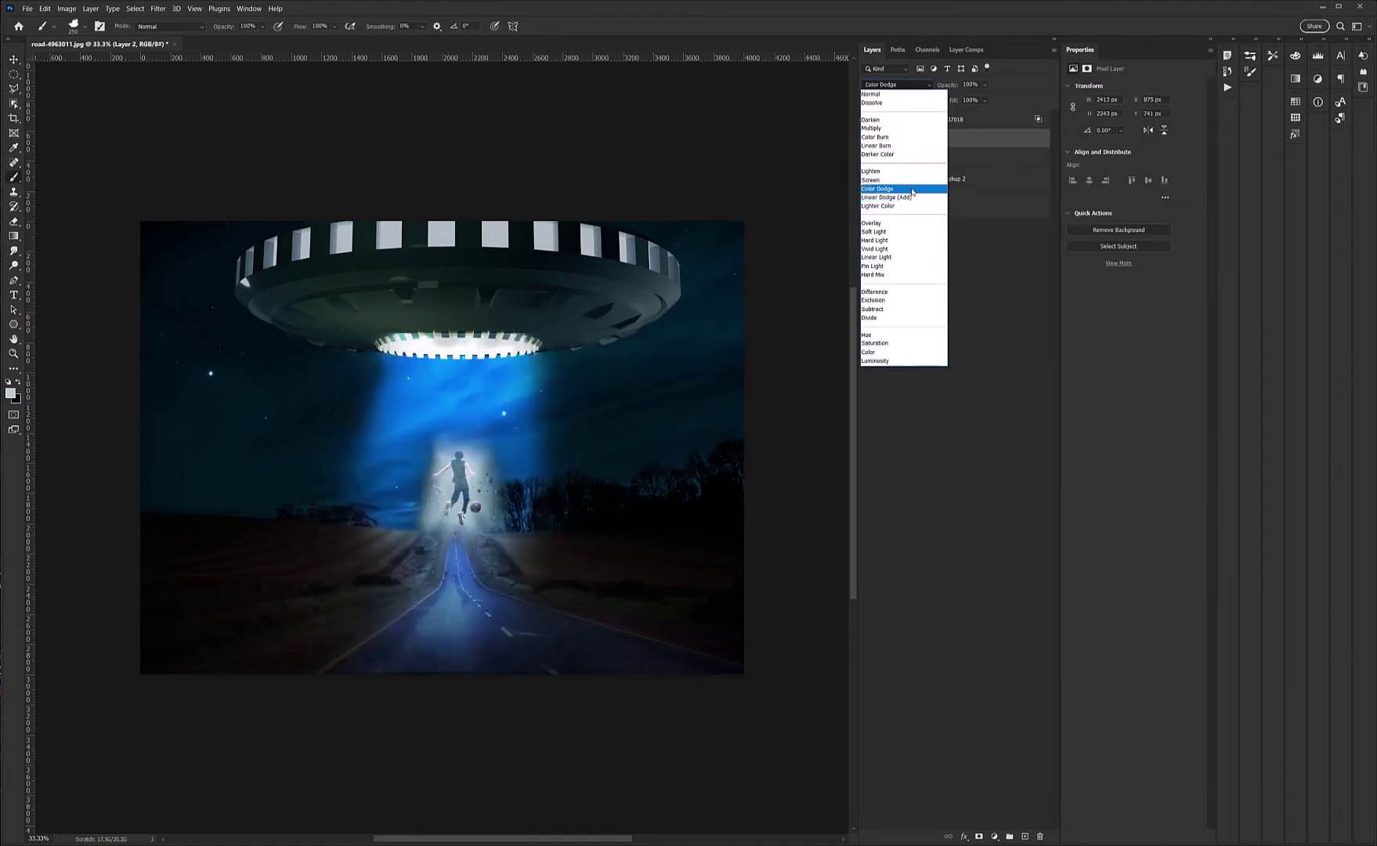
key("Escape")
left_click(913, 119)
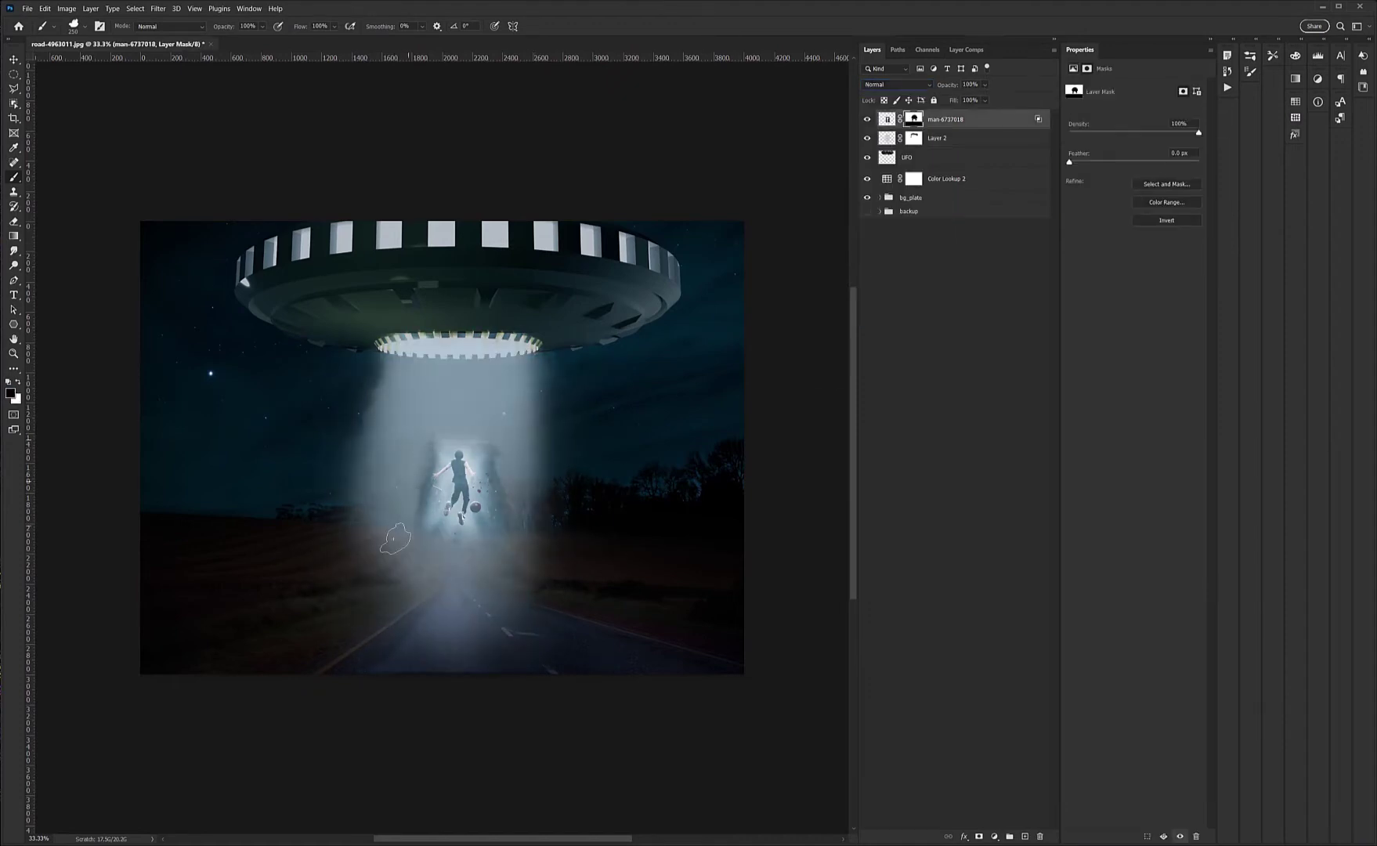
key("alt+bracketleft")
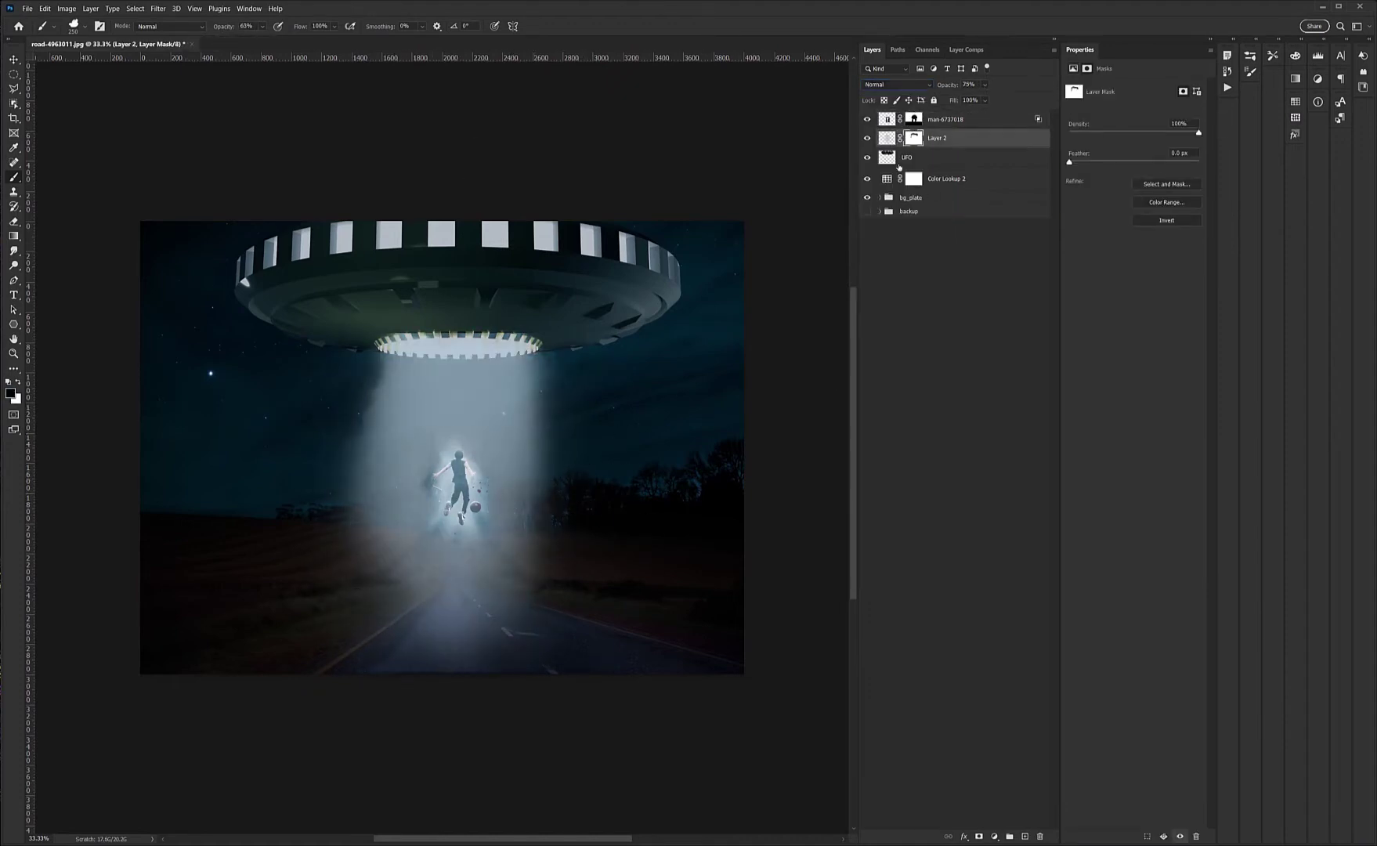
- Paint fog into the beam and fill a stretched oval glow on the Color Lookup 1 mask
left_click_drag(375, 713, 568, 562)
key("ctrl+2")
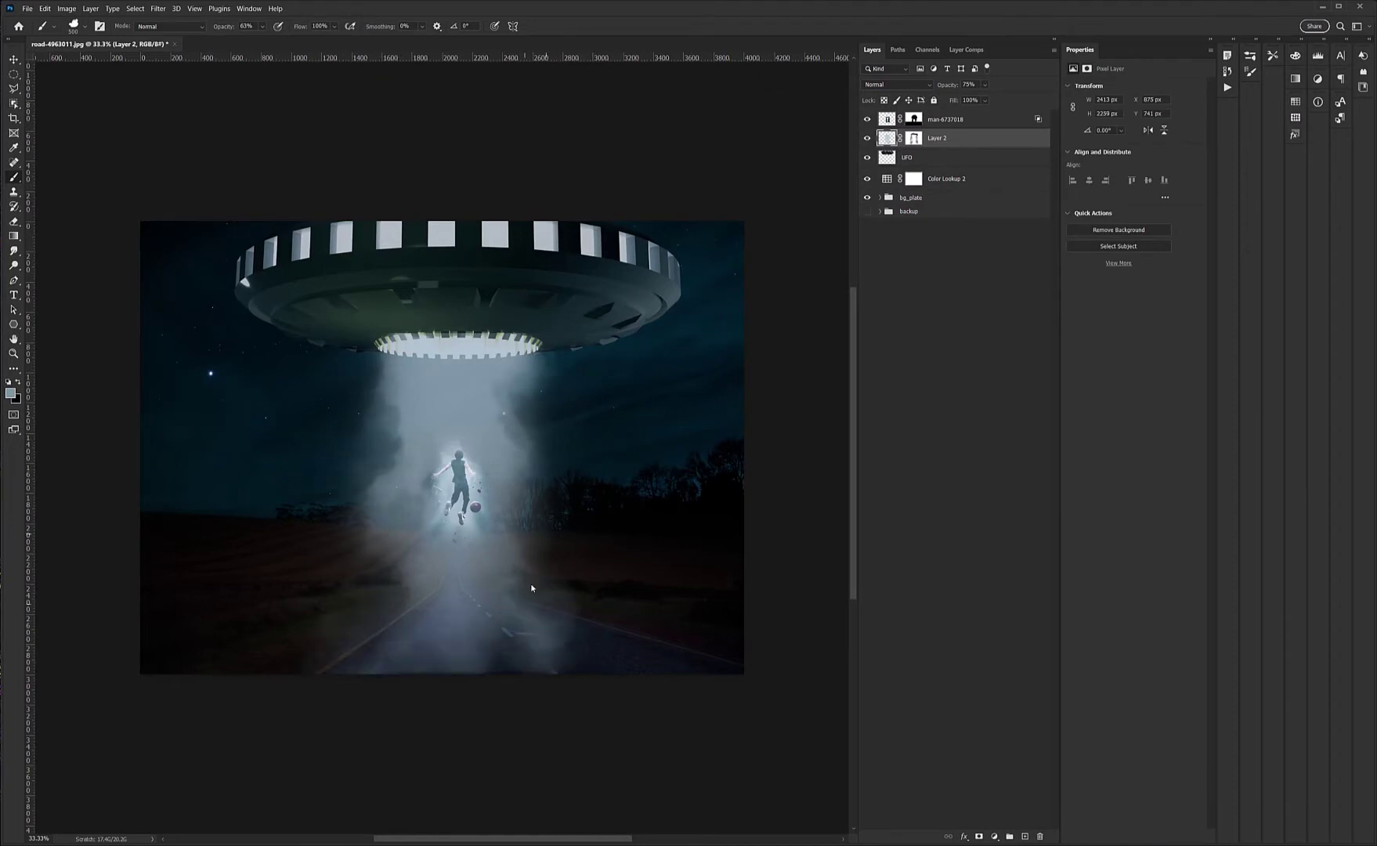
left_click(880, 197)
left_click(955, 229)
key("m")
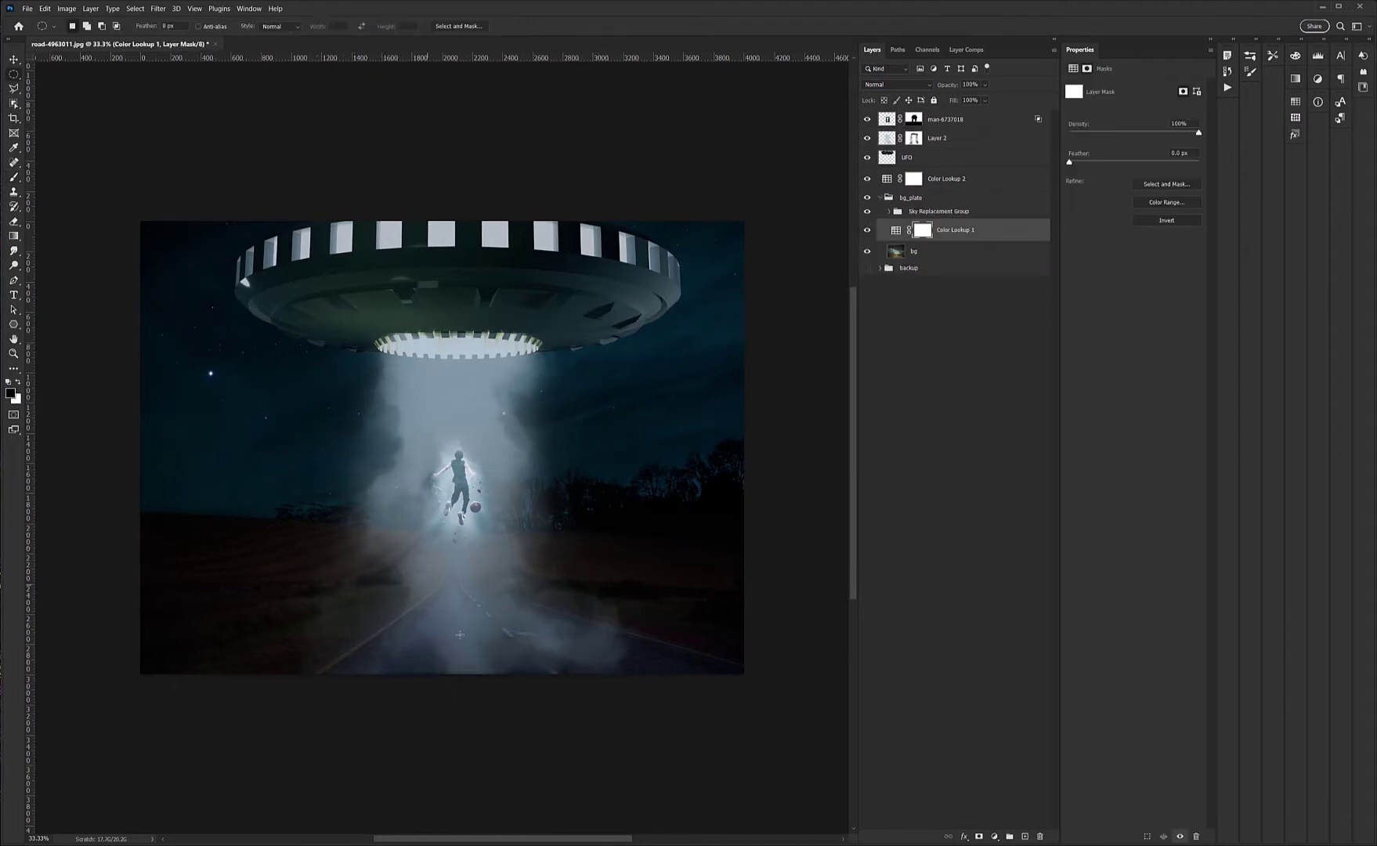
left_click(135, 9)
left_click(259, 212)
key("alt+BackSpace")
key("ctrl+t")
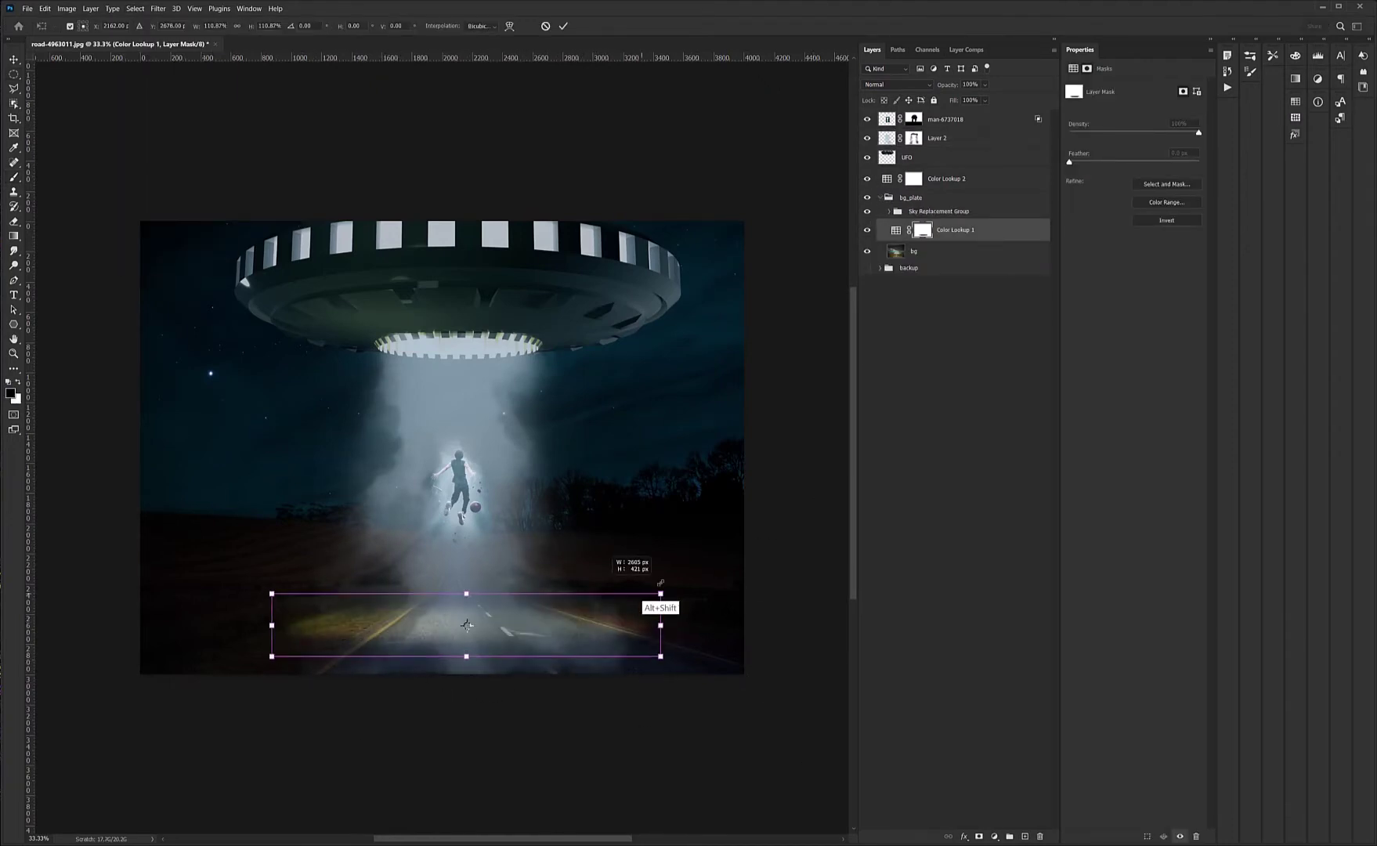
left_click_drag(639, 618, 625, 610)
key("Return")
- Brush light smoke across the bottom of the road with an 800 px brush
key("b")
left_click(936, 138)
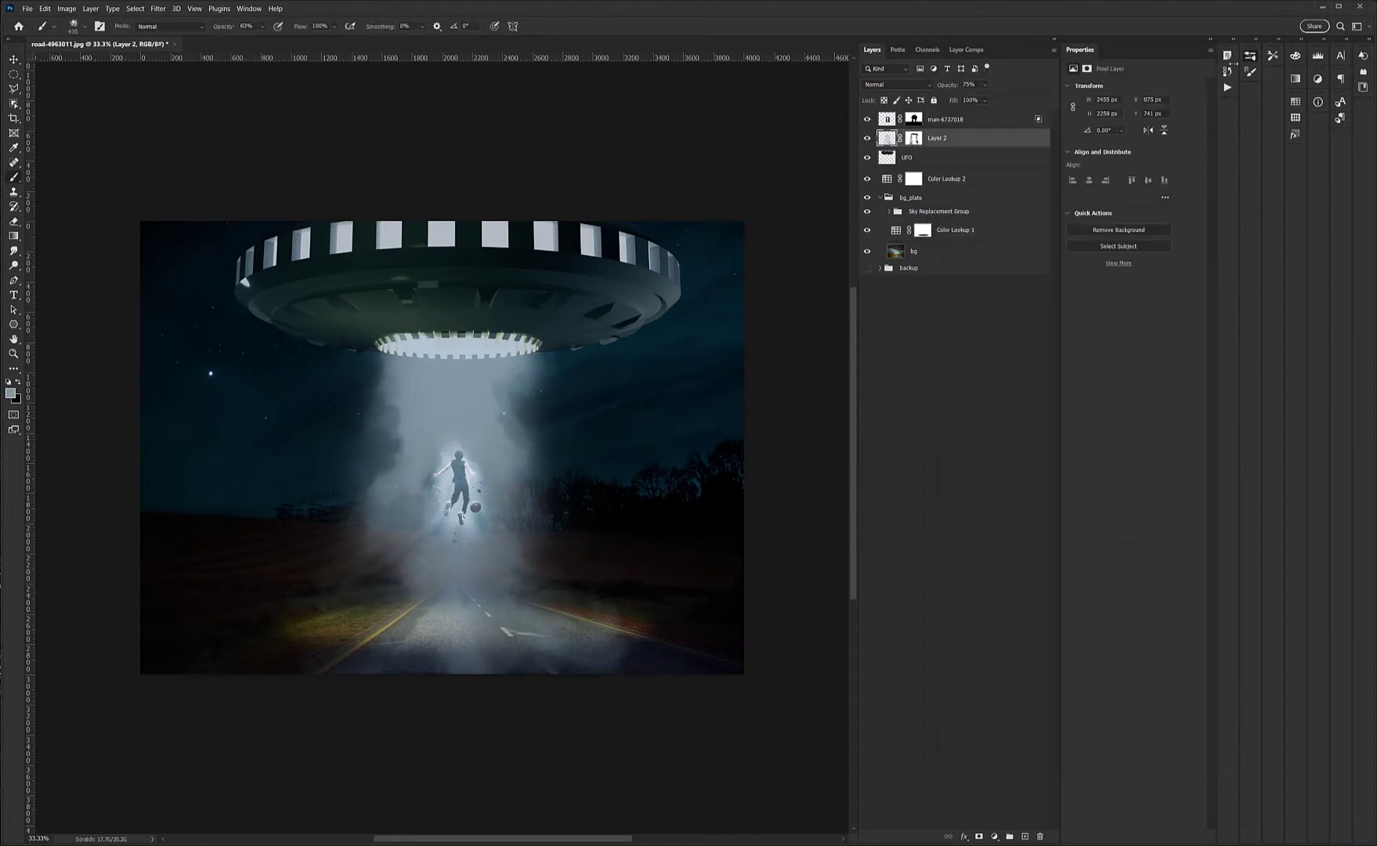
mouse_move(559, 533)
left_mouse_down()
mouse_move(323, 654)
mouse_move(547, 652)
left_mouse_up()
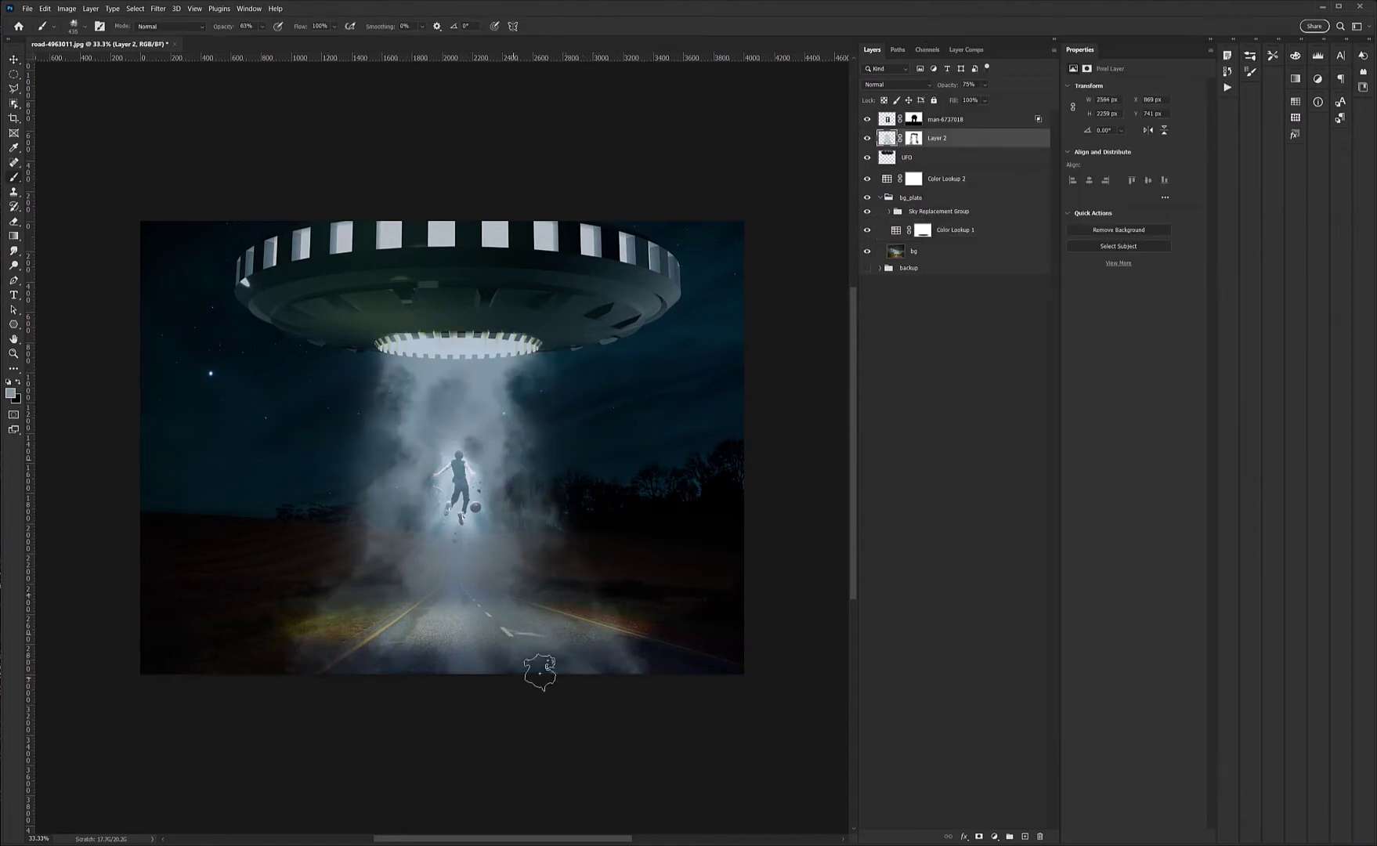
key("ctrl+backslash")
right_click(650, 666)
key("Return")
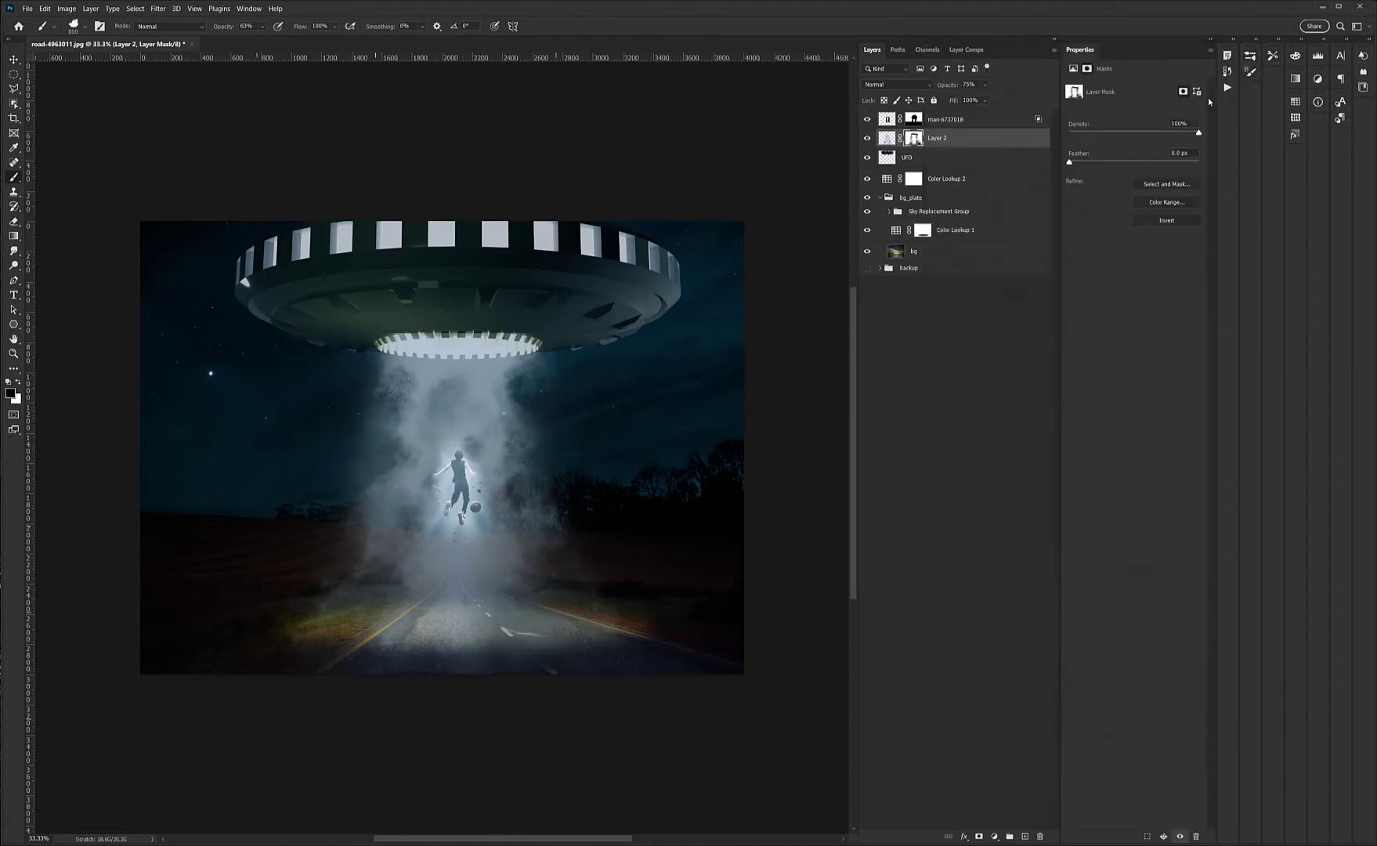
key("ctrl+2")
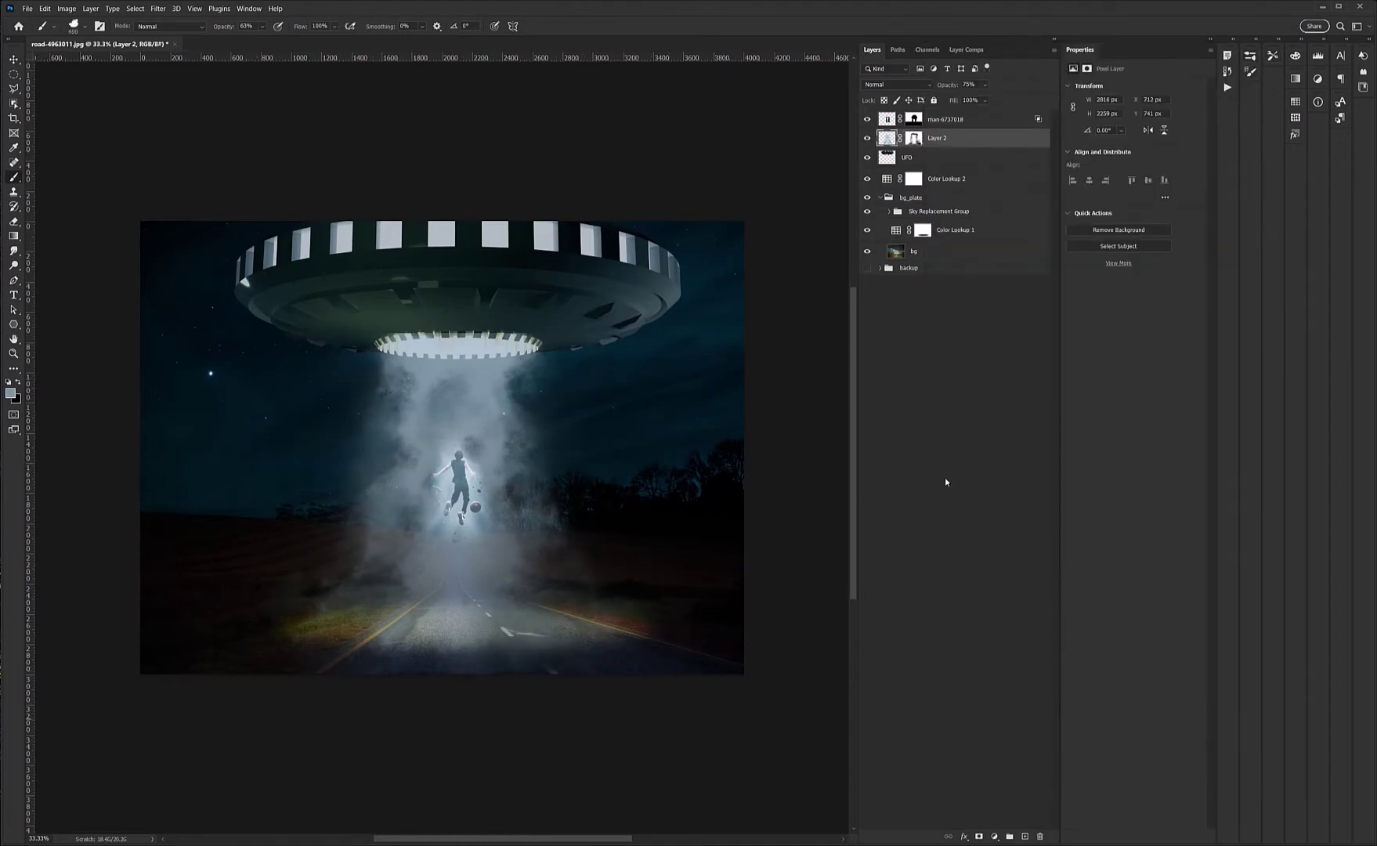
- Group the layers into build_group and rename them man and tractor_beam
key("ctrl+g")
left_click(881, 115)
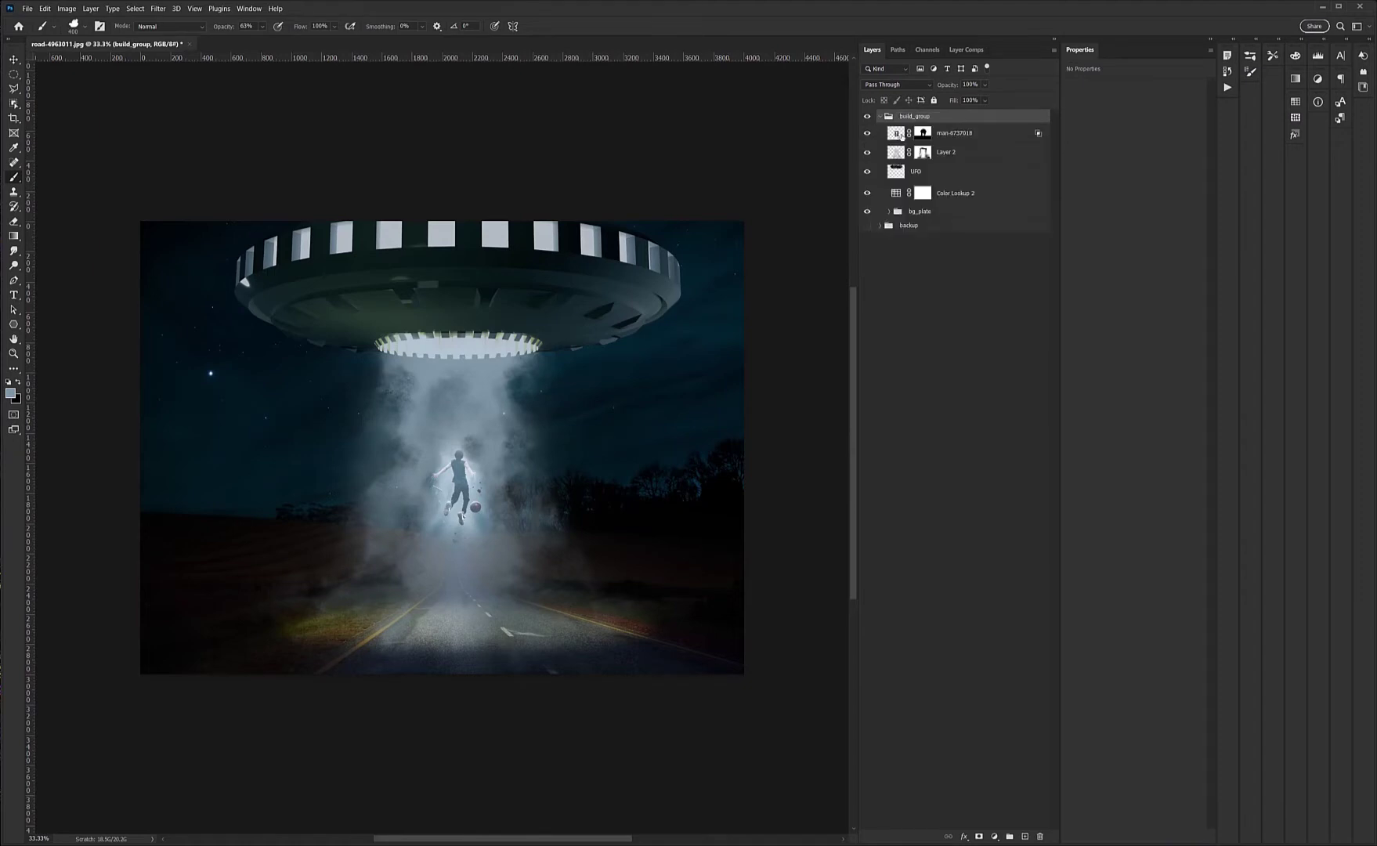
left_click(954, 133)
key("BackSpace")
key("BackSpace")
key("BackSpace")
key("Return")
type("am")
key("Return")
type("tractor_beam")
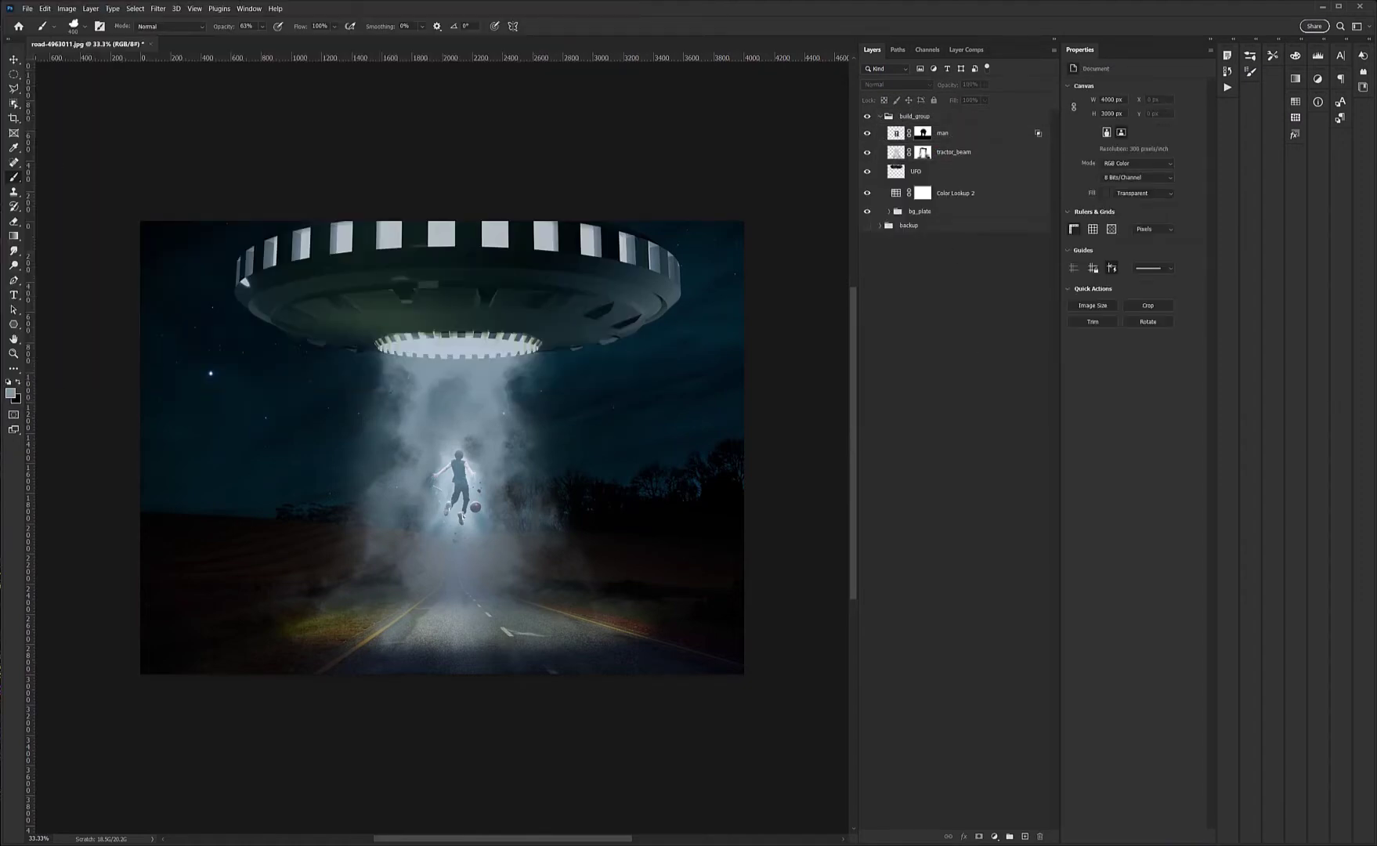
- On a new layer beneath man, paint a dark shadow dab on the road and smudge it
left_click(959, 132)
key("ctrl+shift+alt+n")
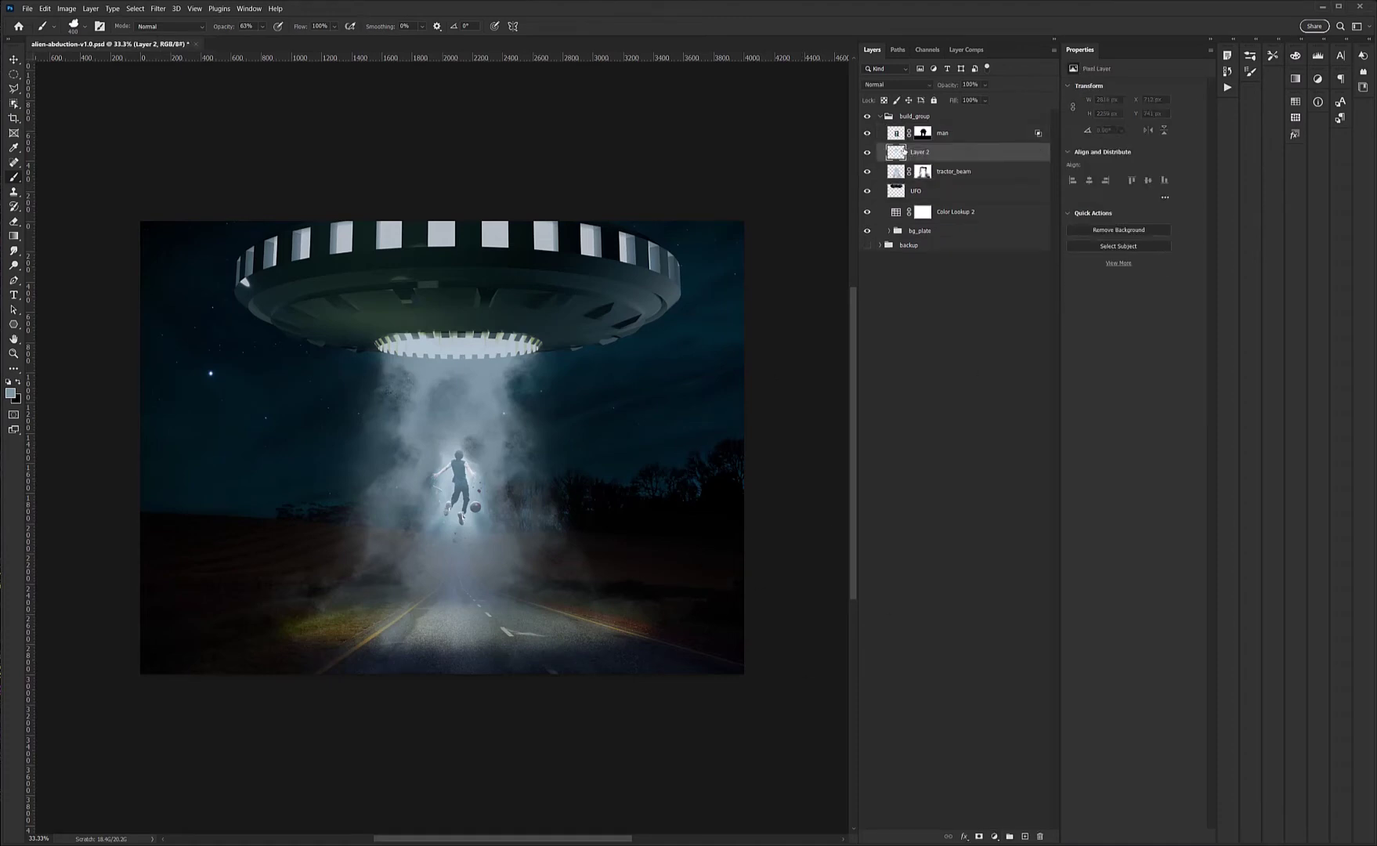
left_click(456, 612)
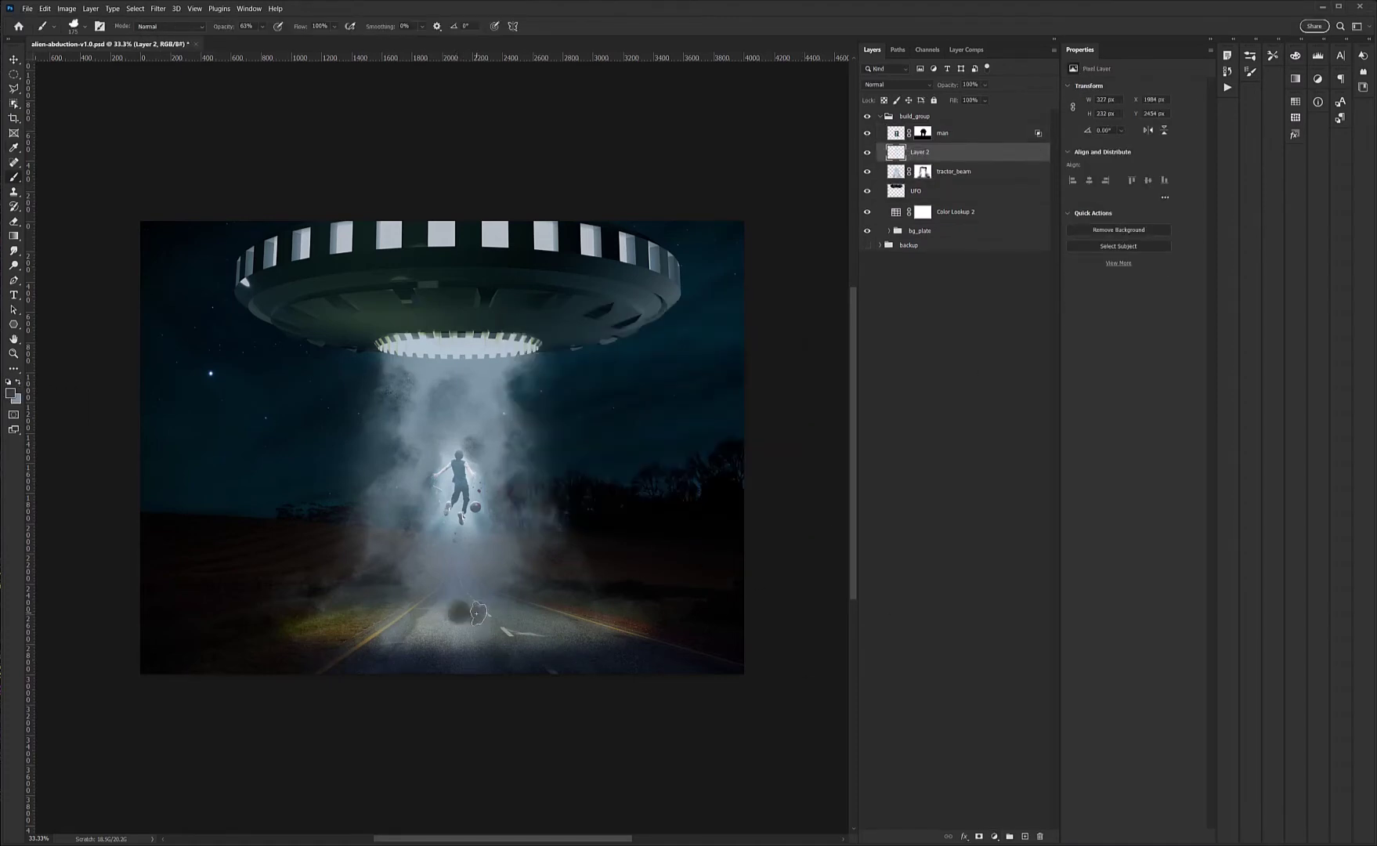
key("v")
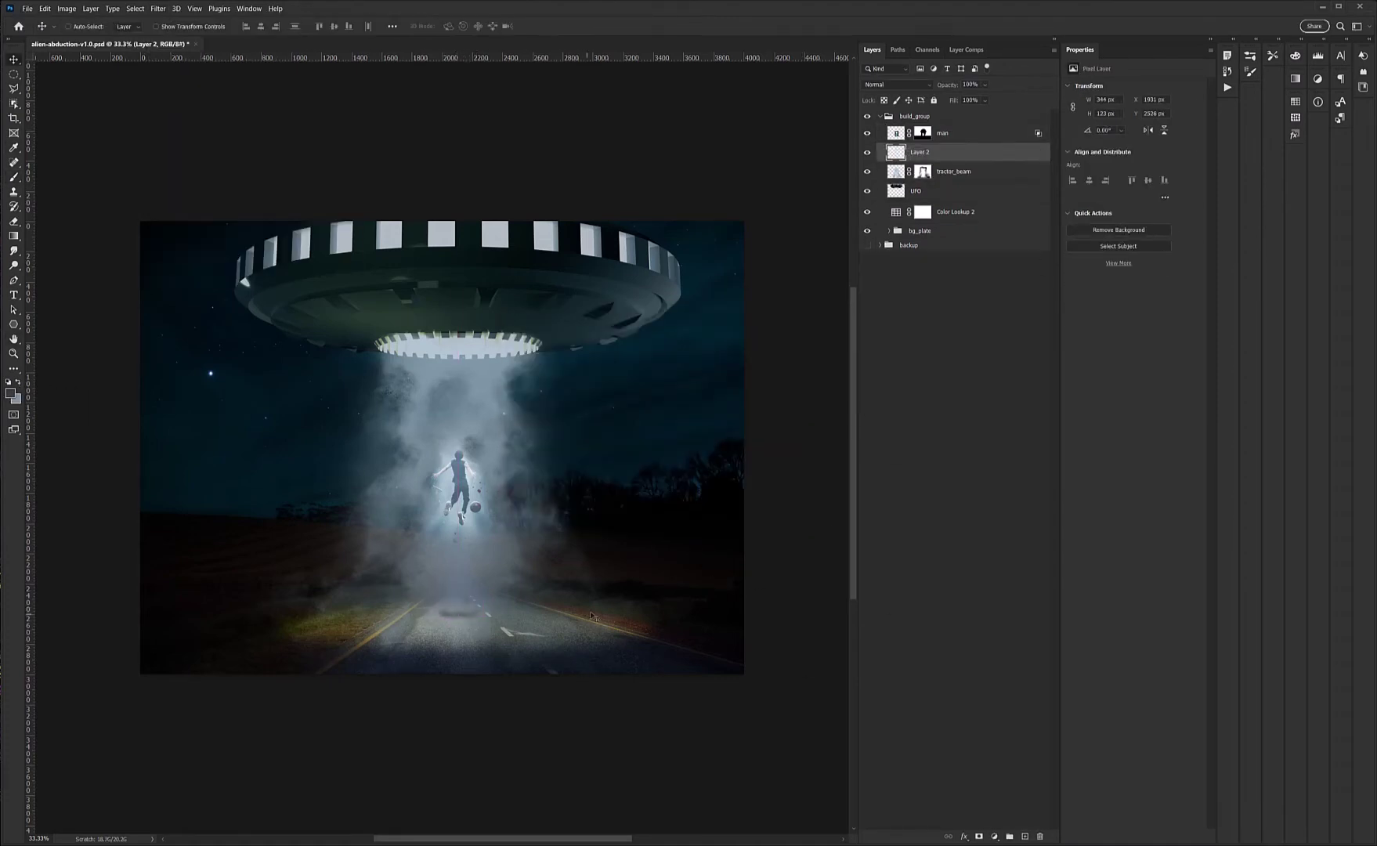
left_click(14, 250)
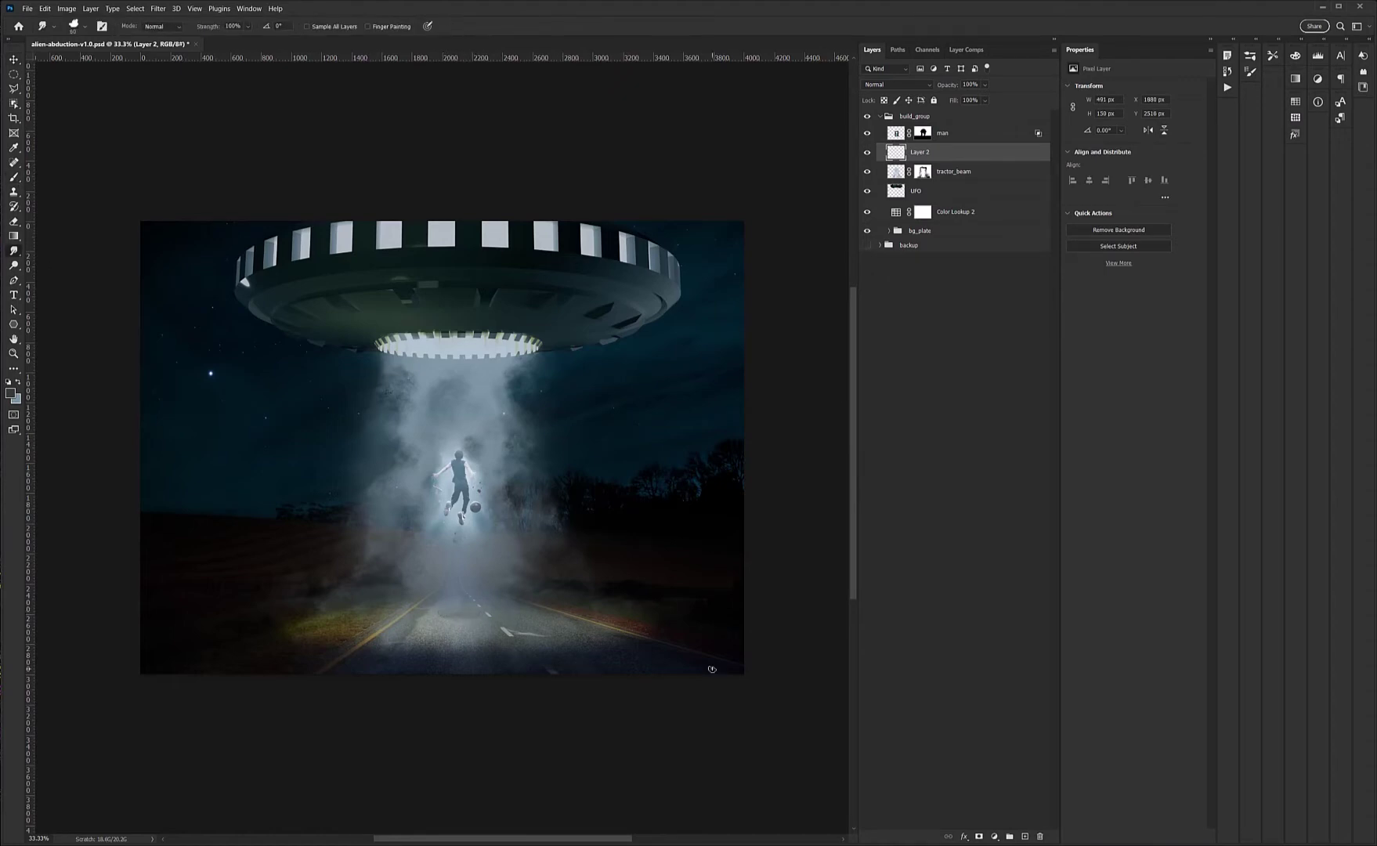
left_click(67, 9)
left_click(230, 220)
key("Escape")
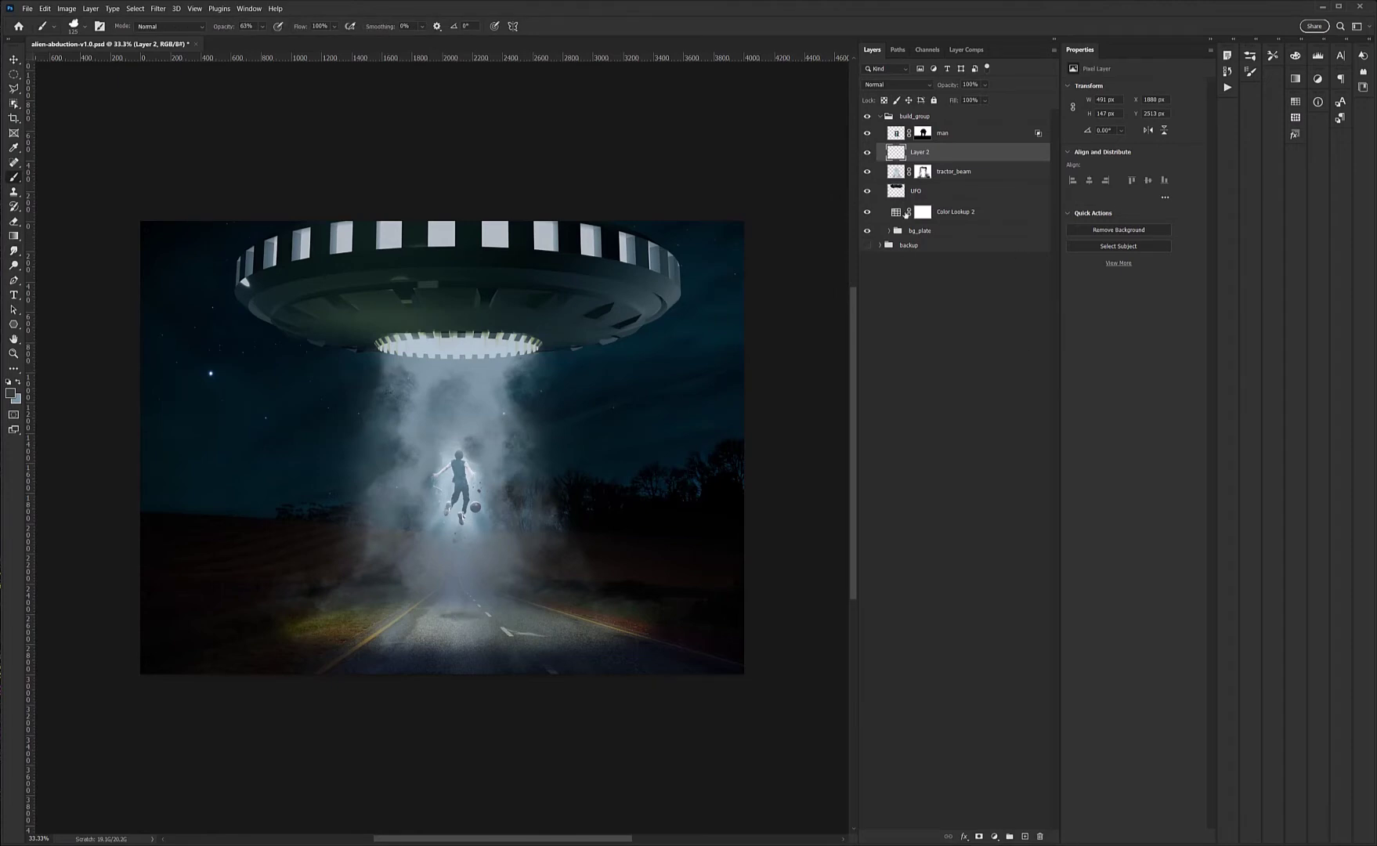
left_click(906, 211)
- Paste the screaming woman photo as a layer named scream
left_click(942, 132)
key("ctrl+v")
double_click(920, 132)
type("scream")
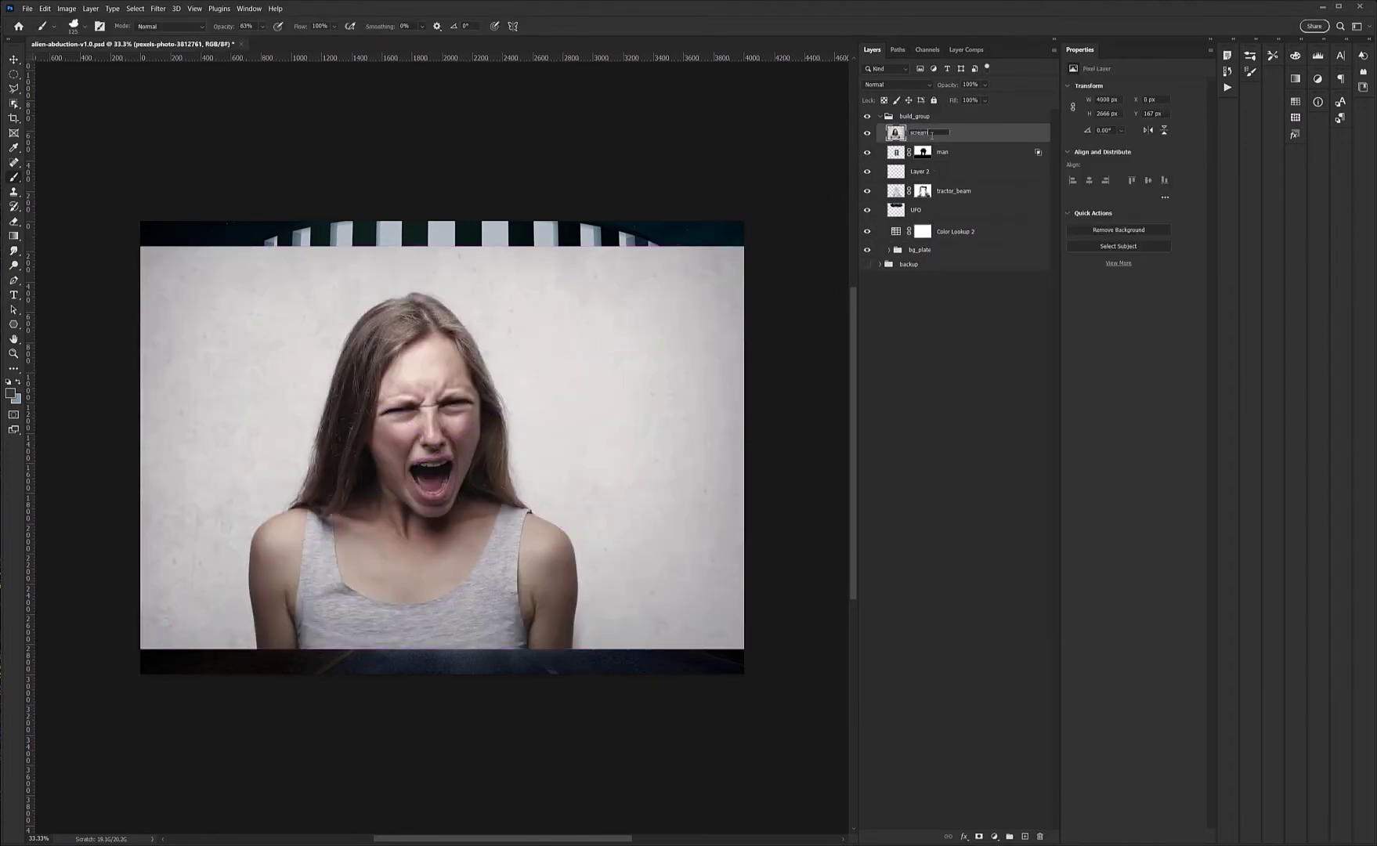
key("Return")
key("w")
left_click(541, 26)
- Mask the woman from her backdrop, shrink her and move her to the lower-left foreground
left_click(979, 836)
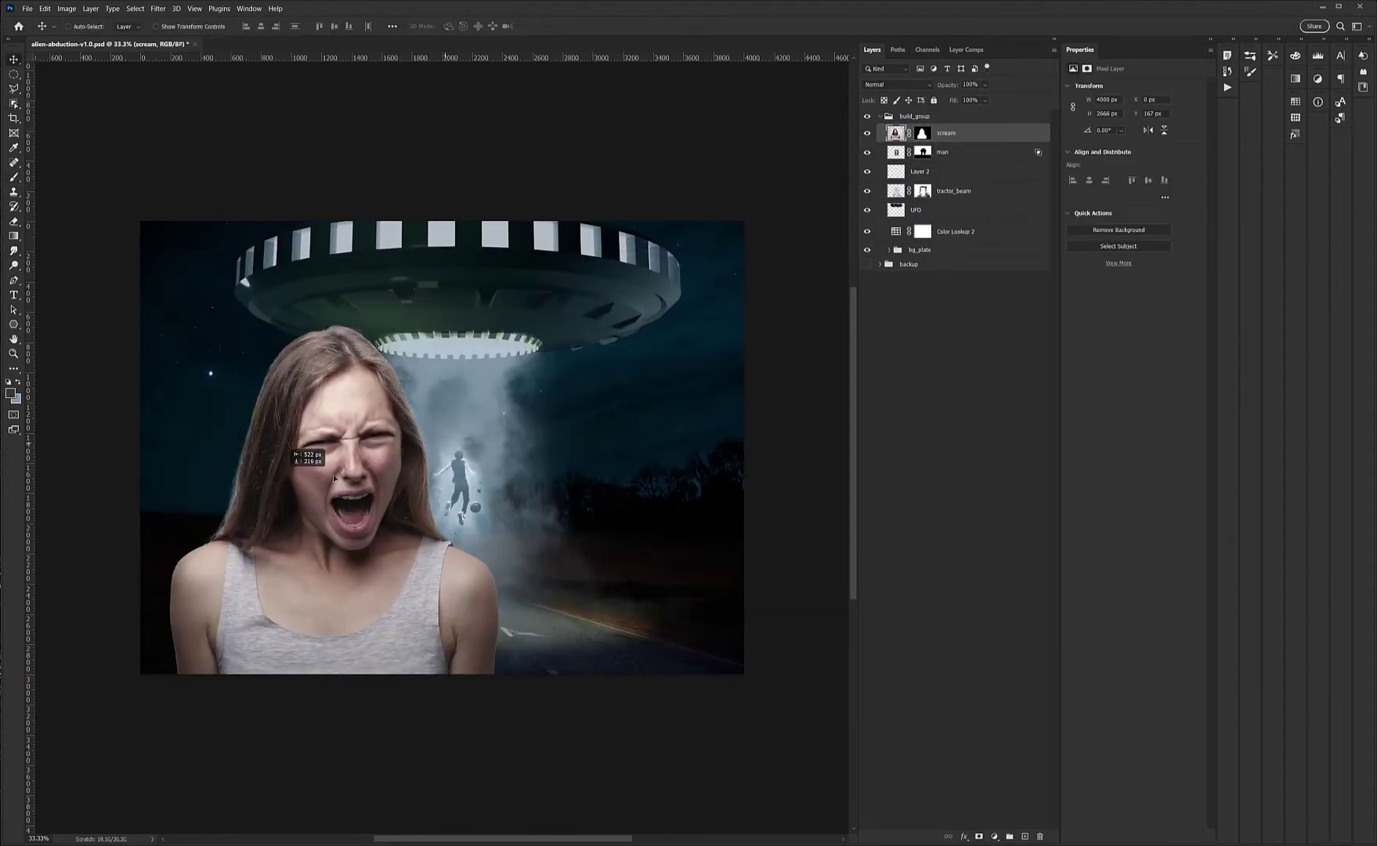
key("ctrl+t")
left_click_drag(36, 270, 113, 436)
left_click_drag(372, 567, 417, 563)
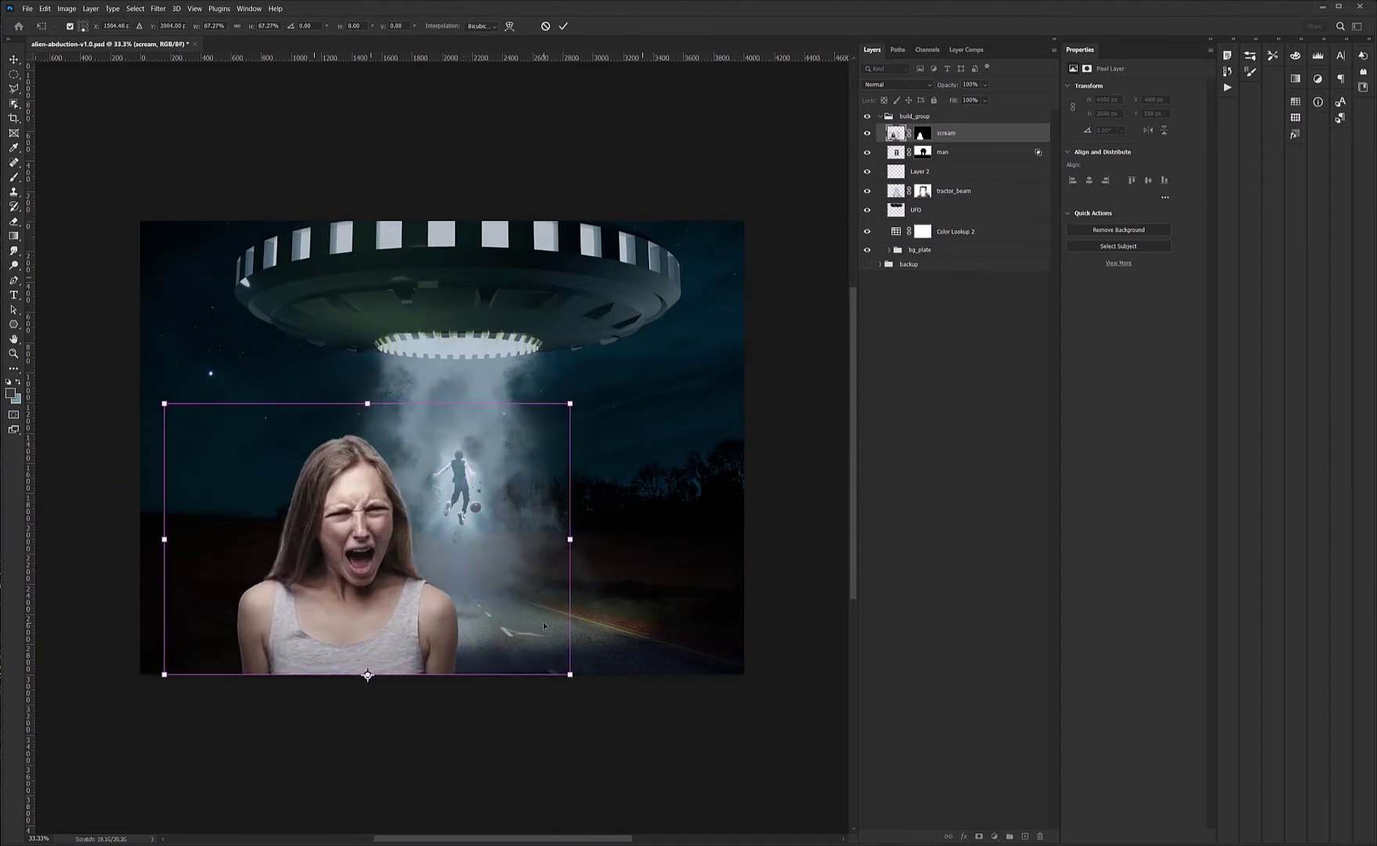
key("Return")
- Stamp the visible road background into a new layer named base_sample
left_click_drag(867, 133, 867, 209)
left_click(889, 249)
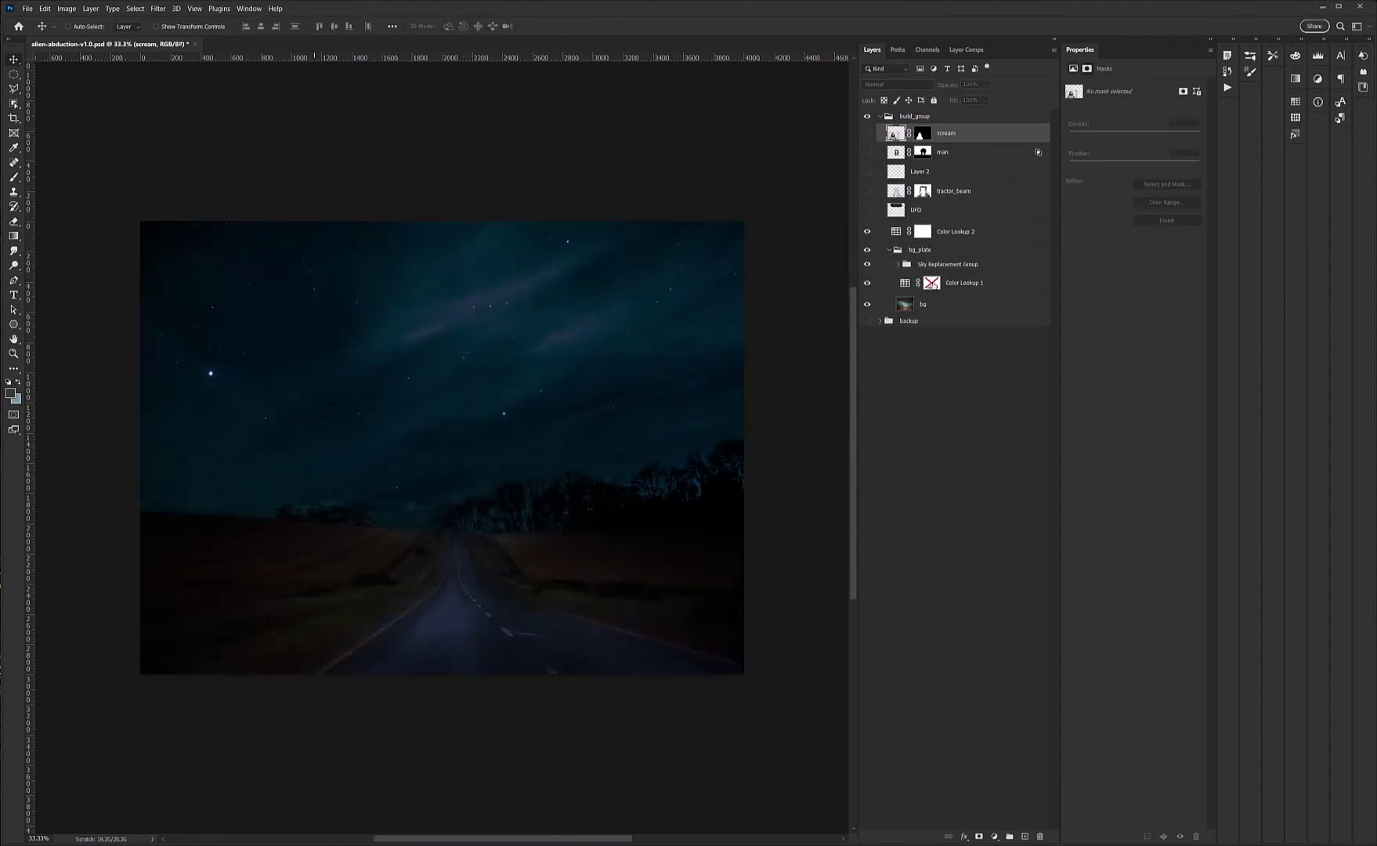
key("ctrl+shift+alt+e")
double_click(908, 119)
type("base_sample")
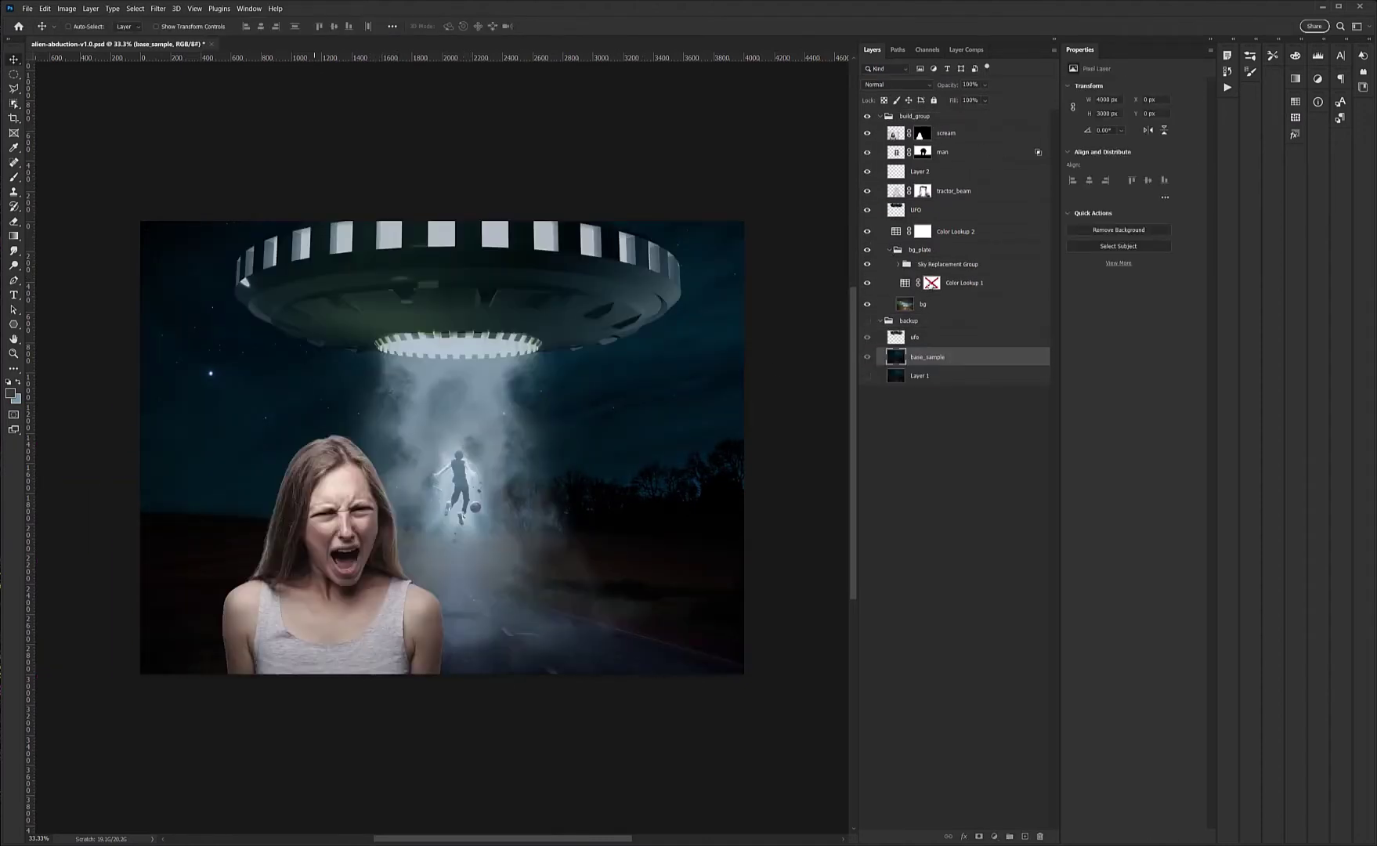
- Harmonize the woman's colours to the night scene with Neural Filters
left_click(158, 9)
left_click(179, 48)
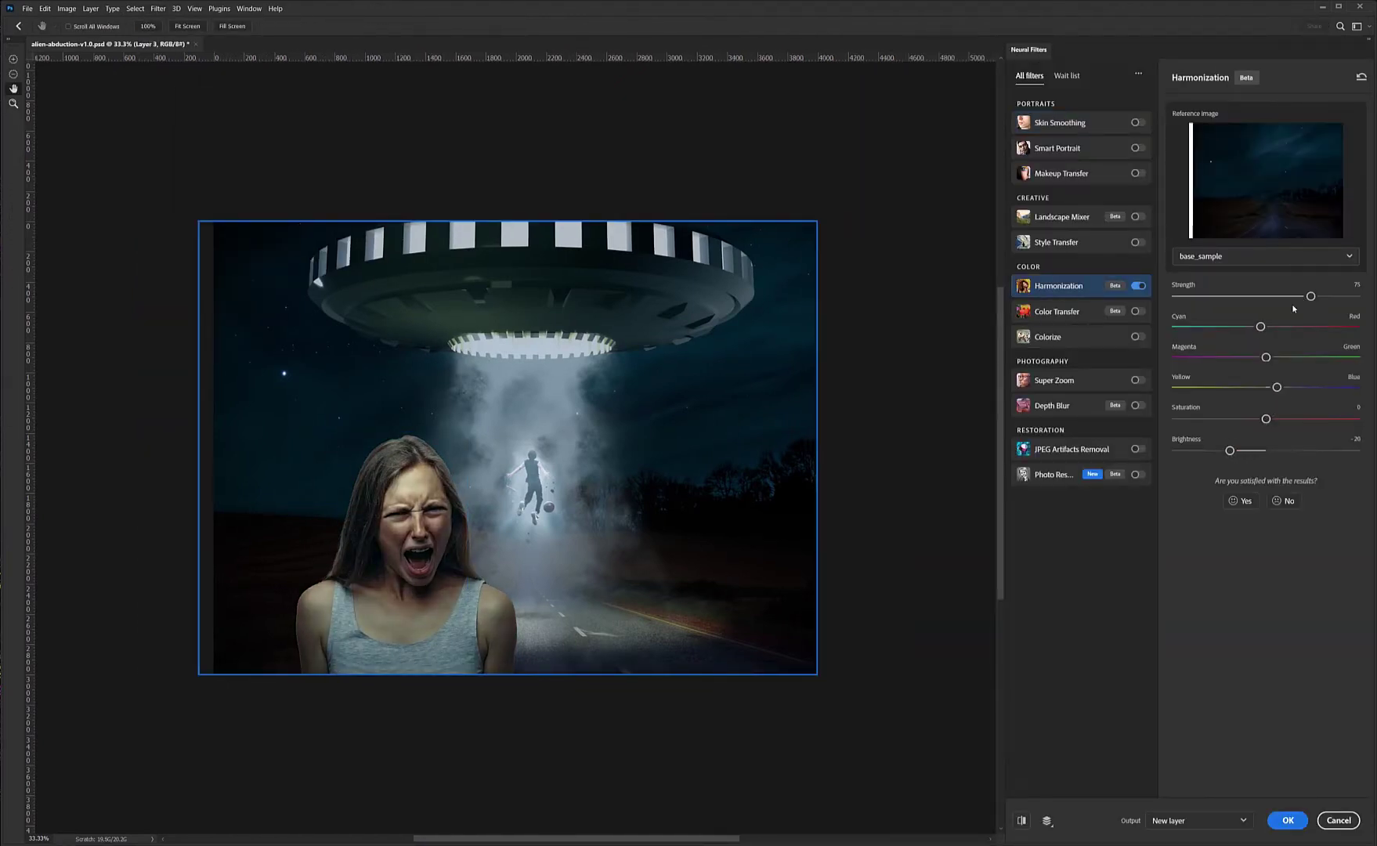
left_click(1287, 820)
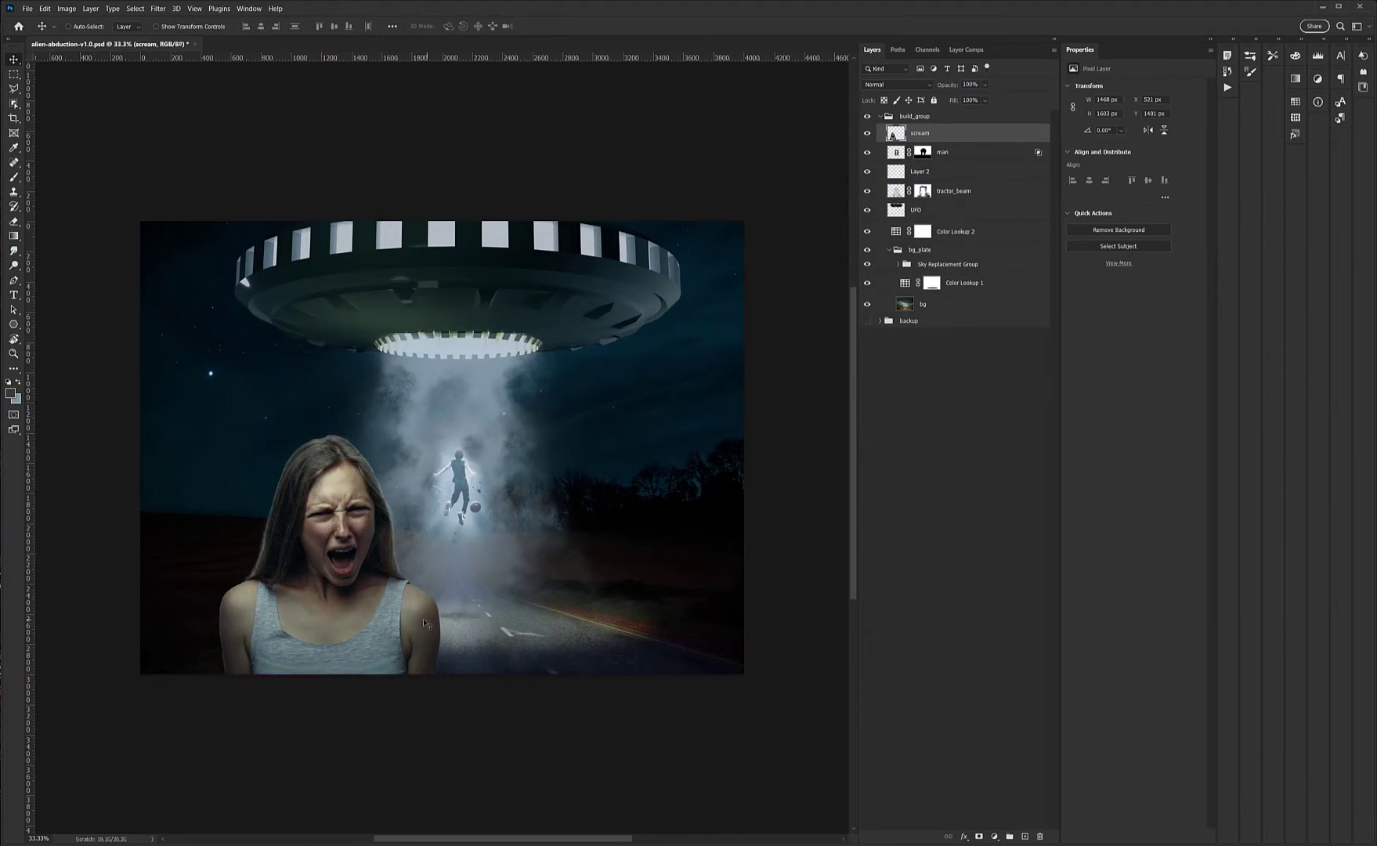
left_click(979, 835, "ctrl")
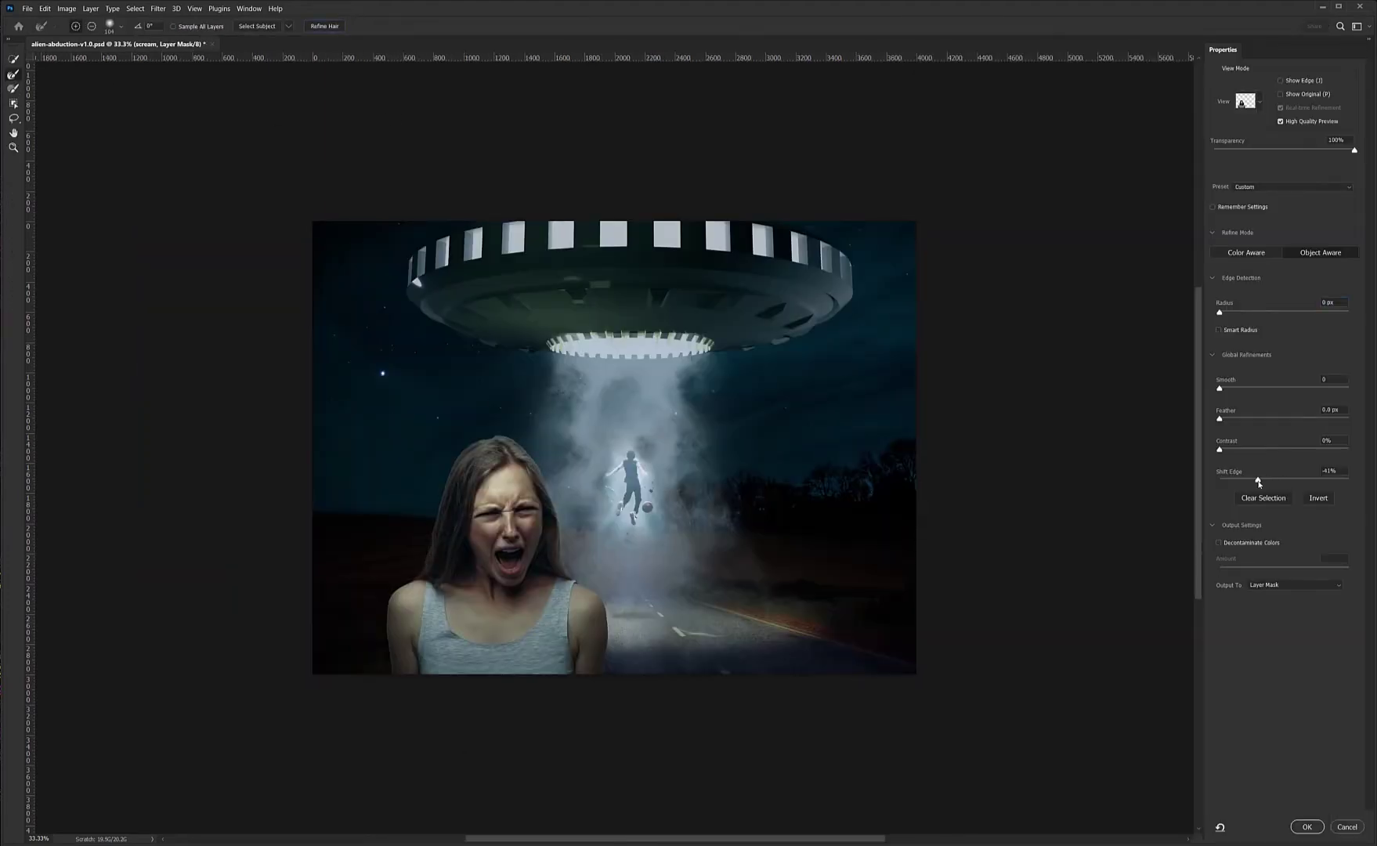
- Darken the woman with a clipped Hue/Saturation adjustment and invert its mask
key("Return")
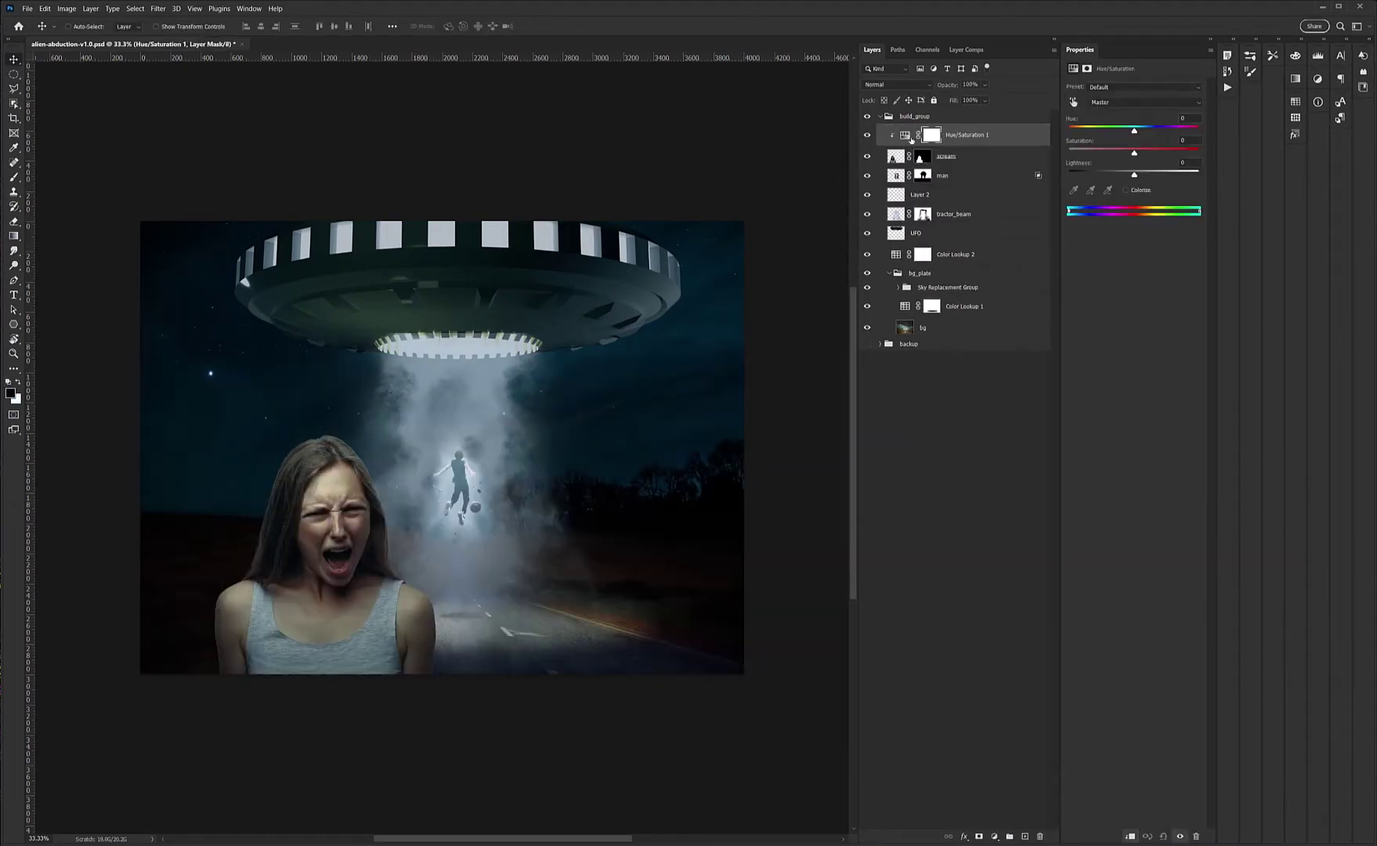
left_click_drag(1134, 172, 1109, 175)
left_click(931, 134)
key("ctrl+i")
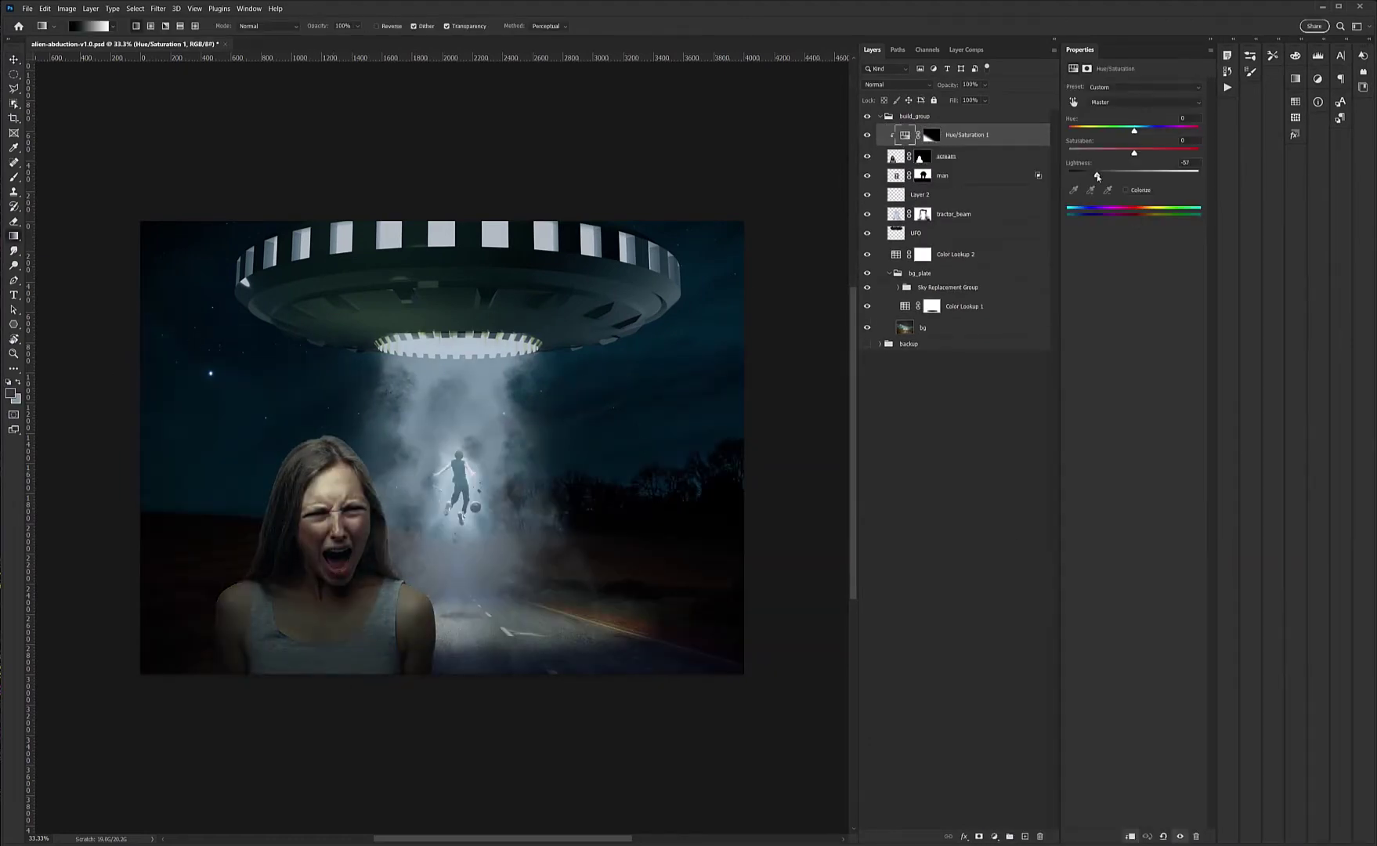
key("b")
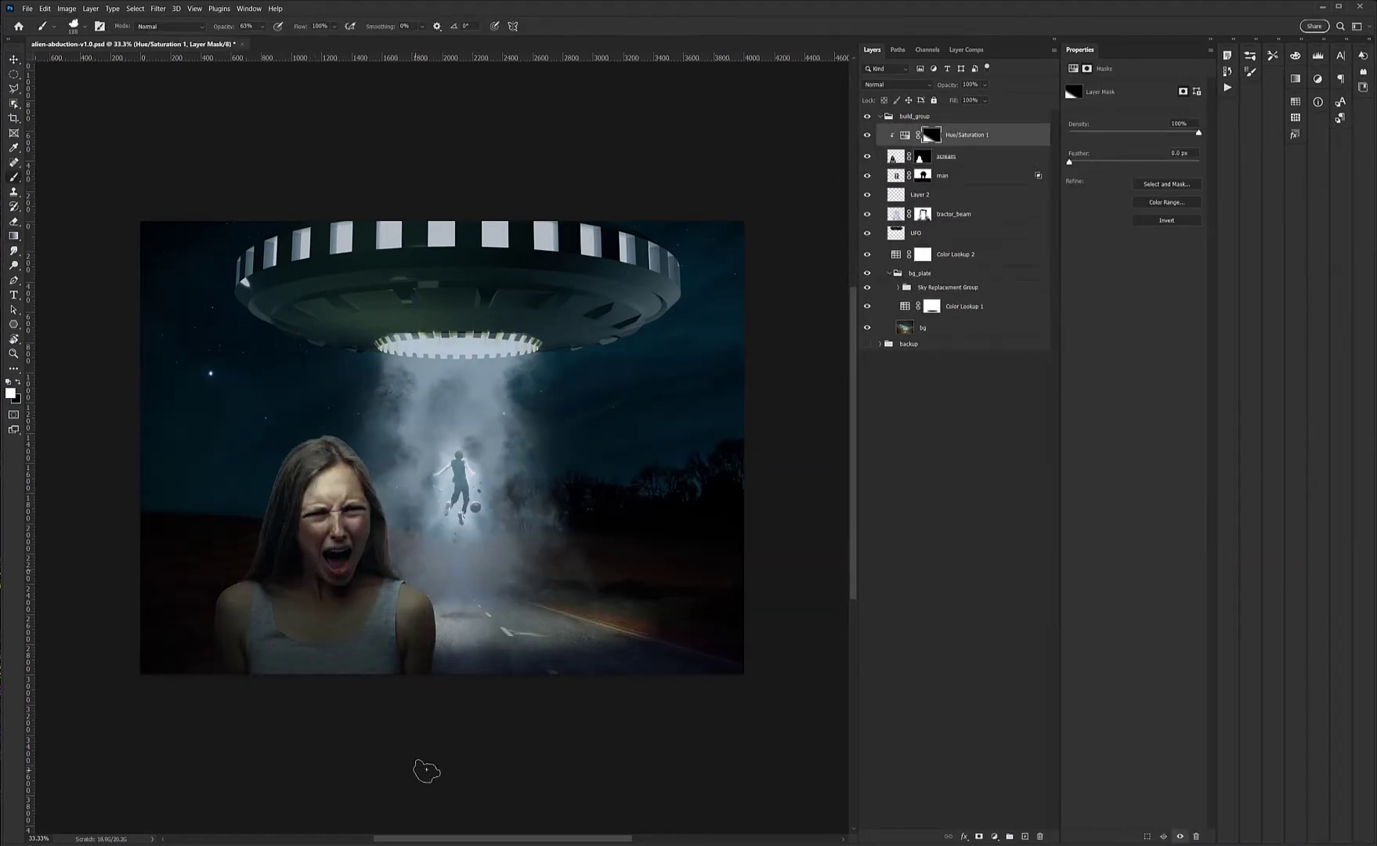
- Shift the screaming woman slightly to the right
key("v")
left_click_drag(375, 615, 395, 619)
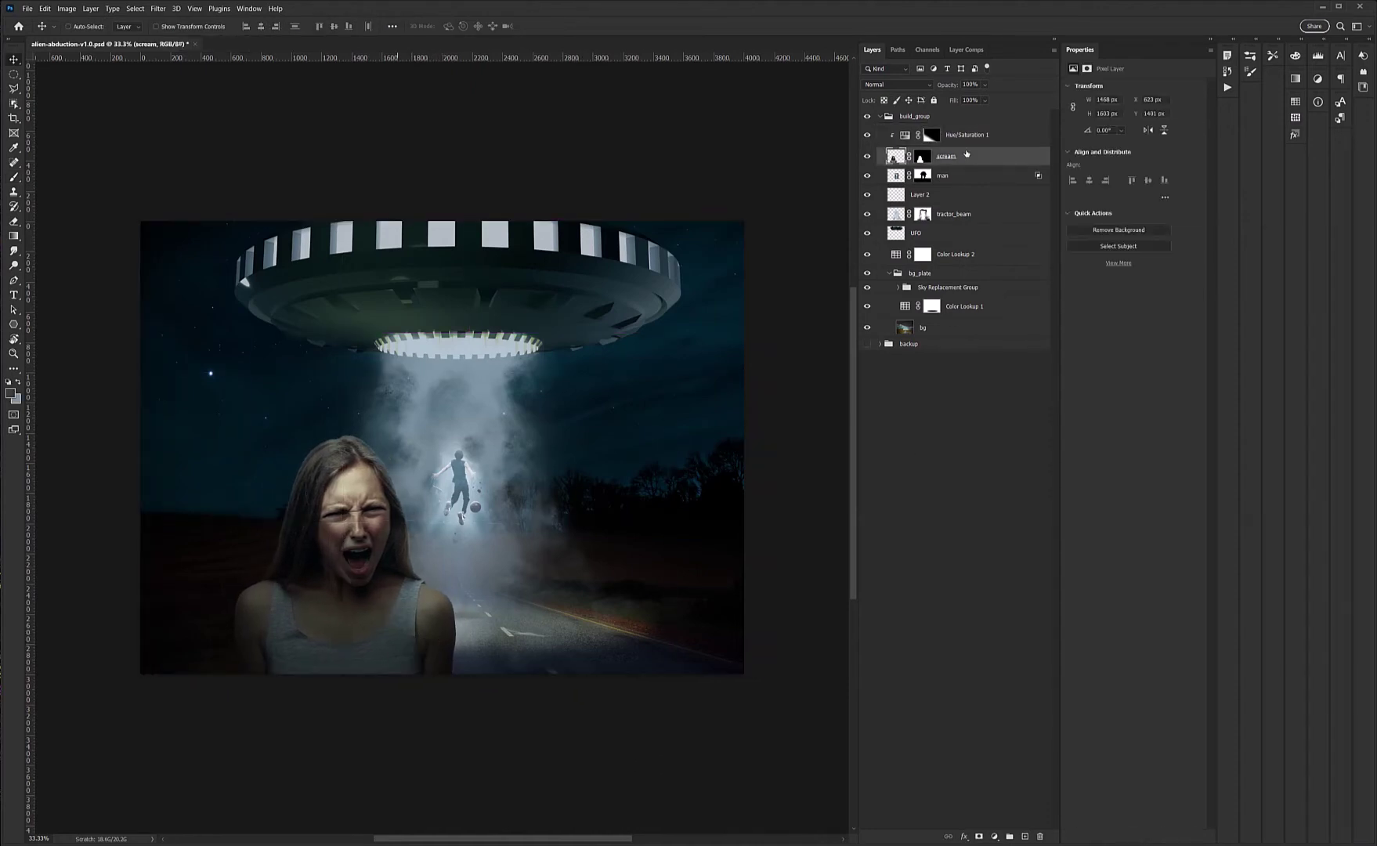
key("alt+bracketright")
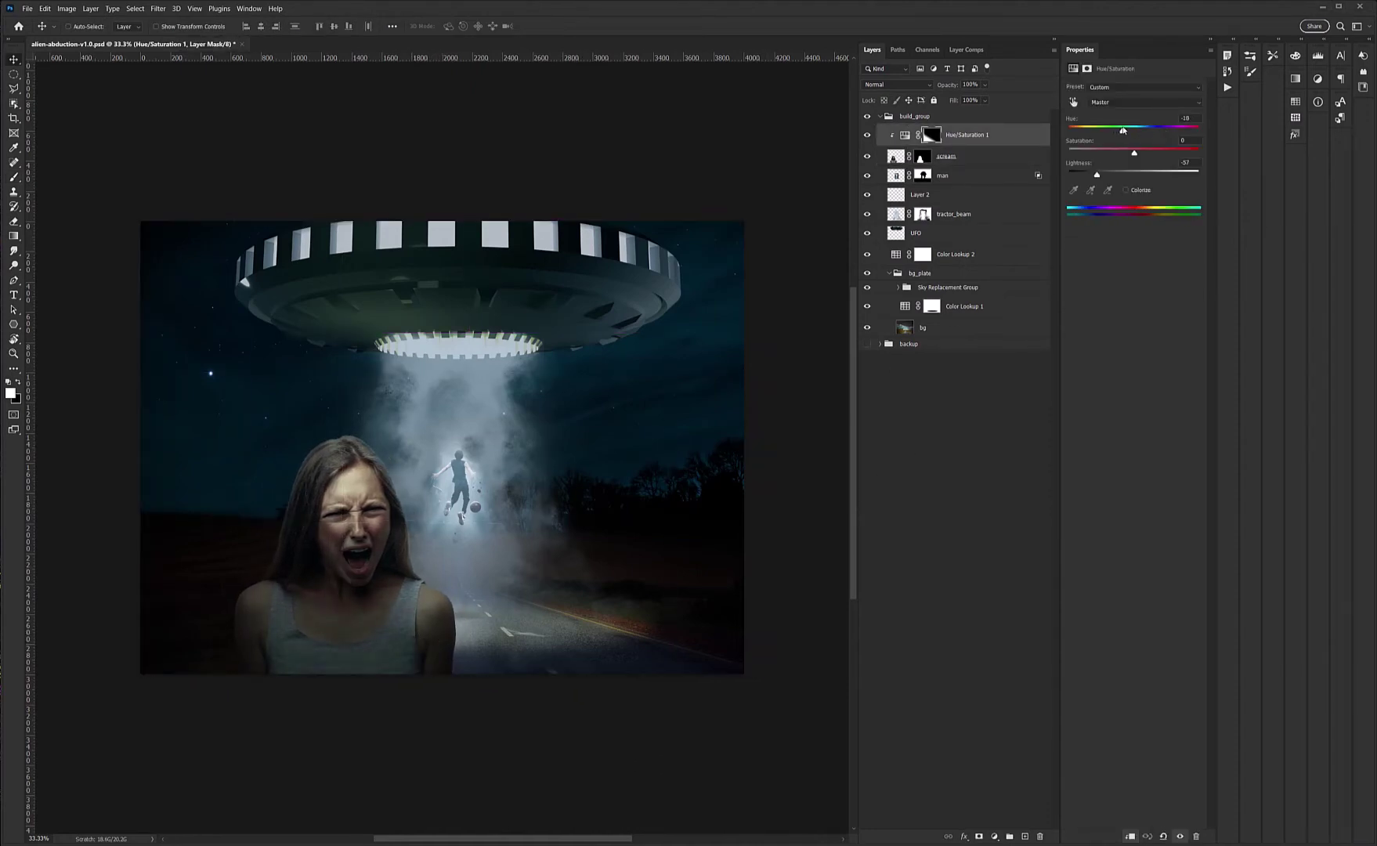
- Shrink the placed UFO into a small distant saucer and harmonize it
left_click_drag(751, 577, 675, 414)
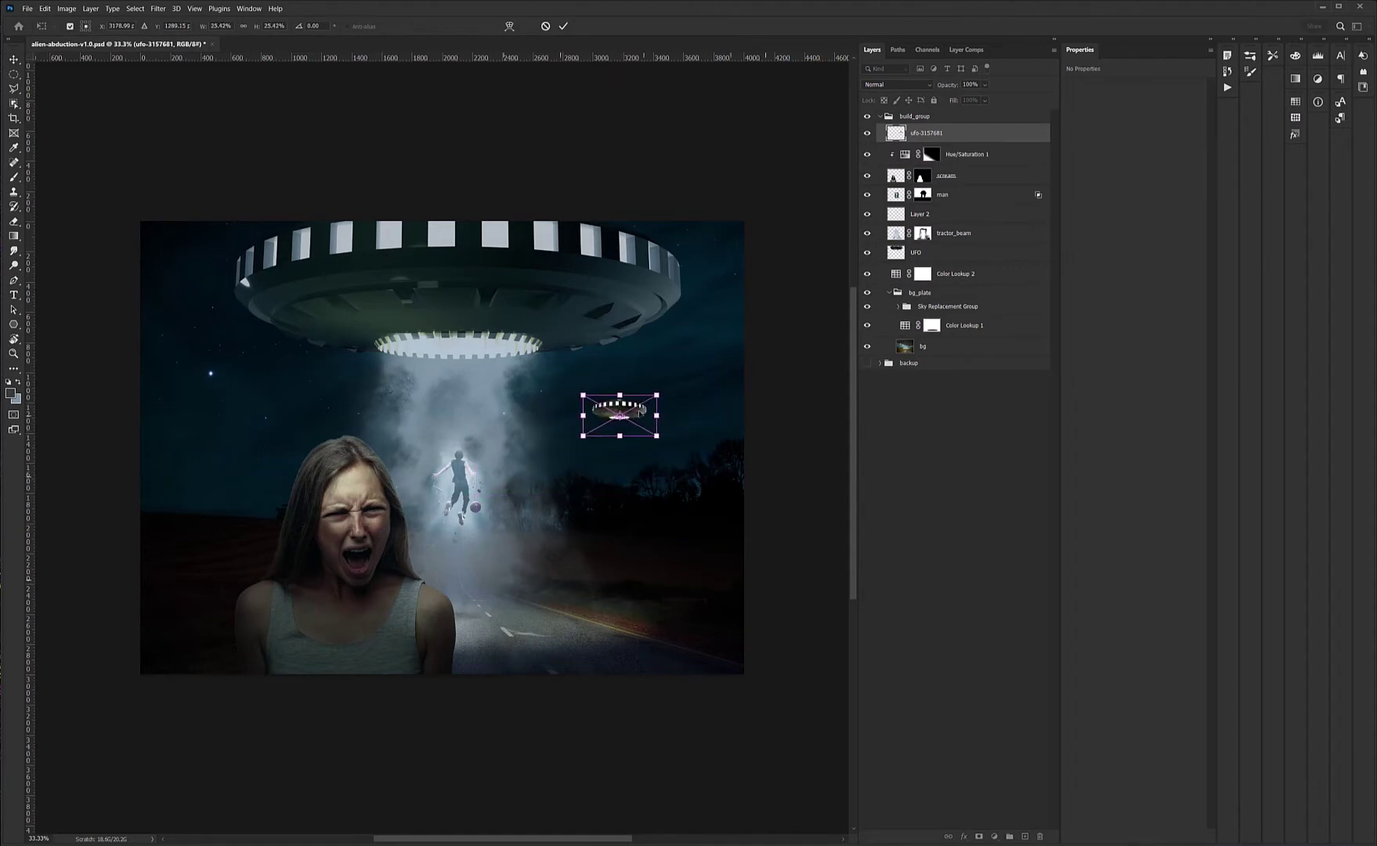
key("Return")
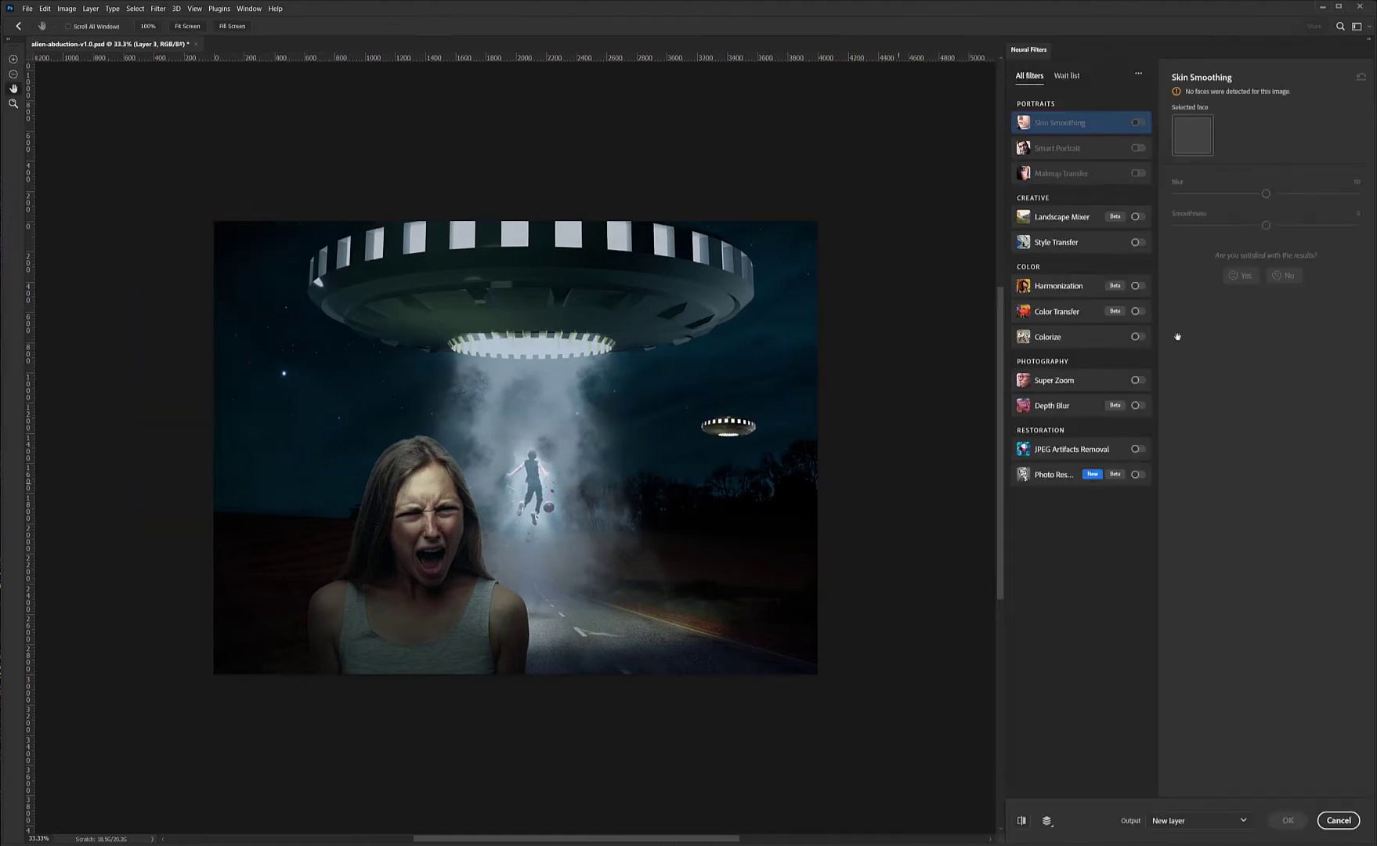
left_click(1286, 820)
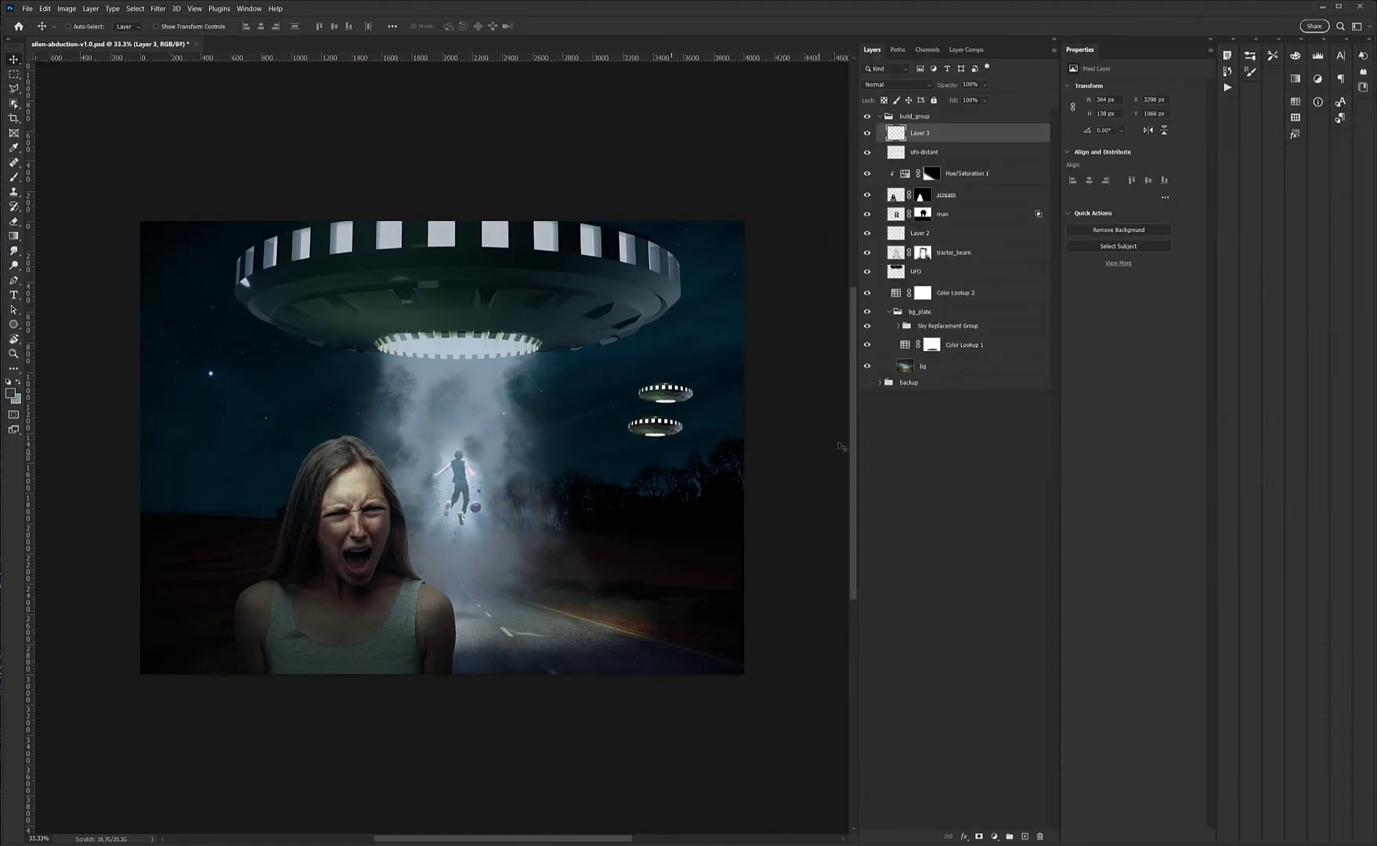
- Name the saucers ufo_distant 2 and ufo_distant 1, moving ufo_distant 1 into the left sky
type("ant 2")
key("Return")
left_click(927, 152)
type("1")
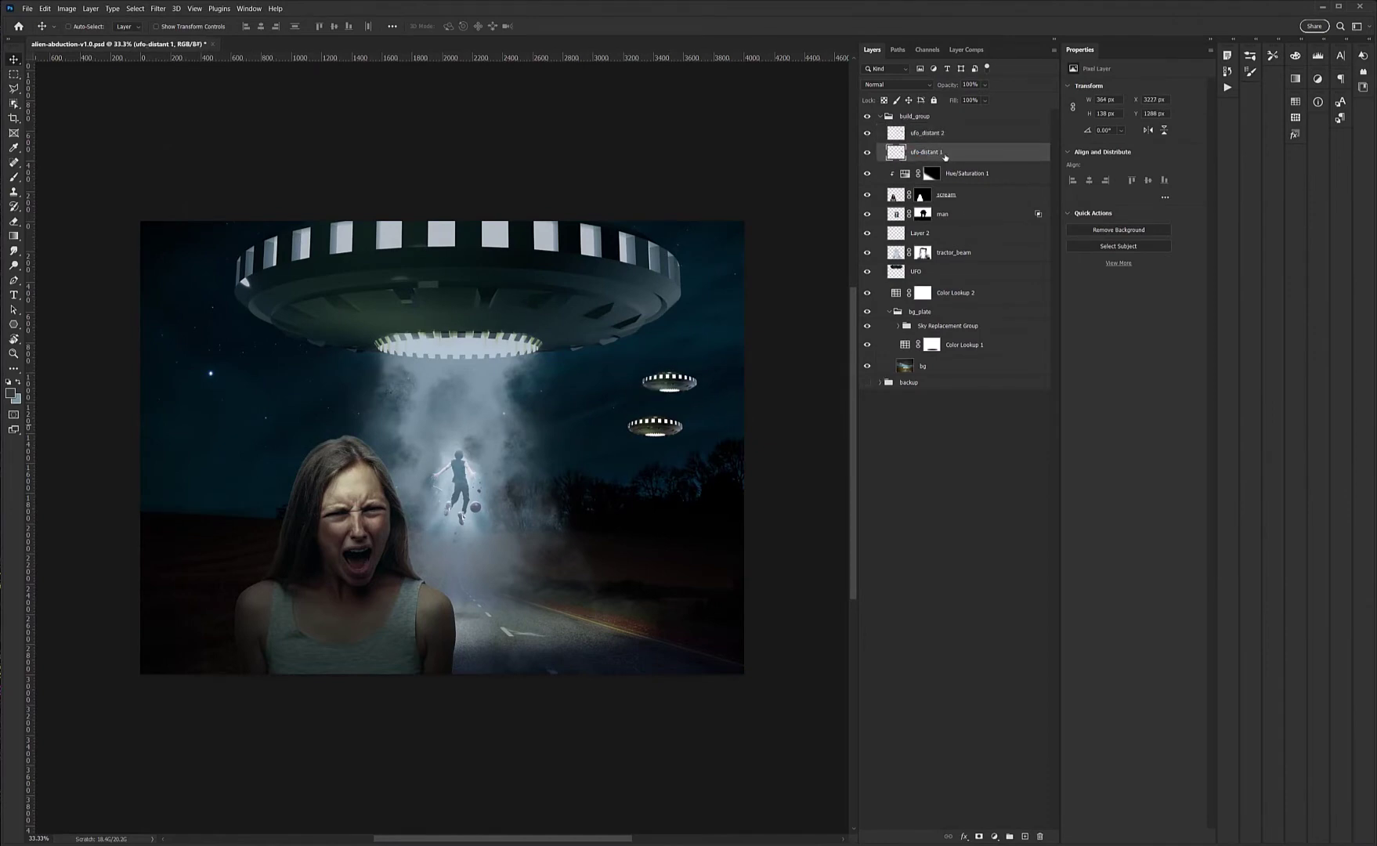
mouse_move(655, 426)
left_mouse_down()
mouse_move(218, 460)
mouse_move(235, 462)
left_mouse_up()
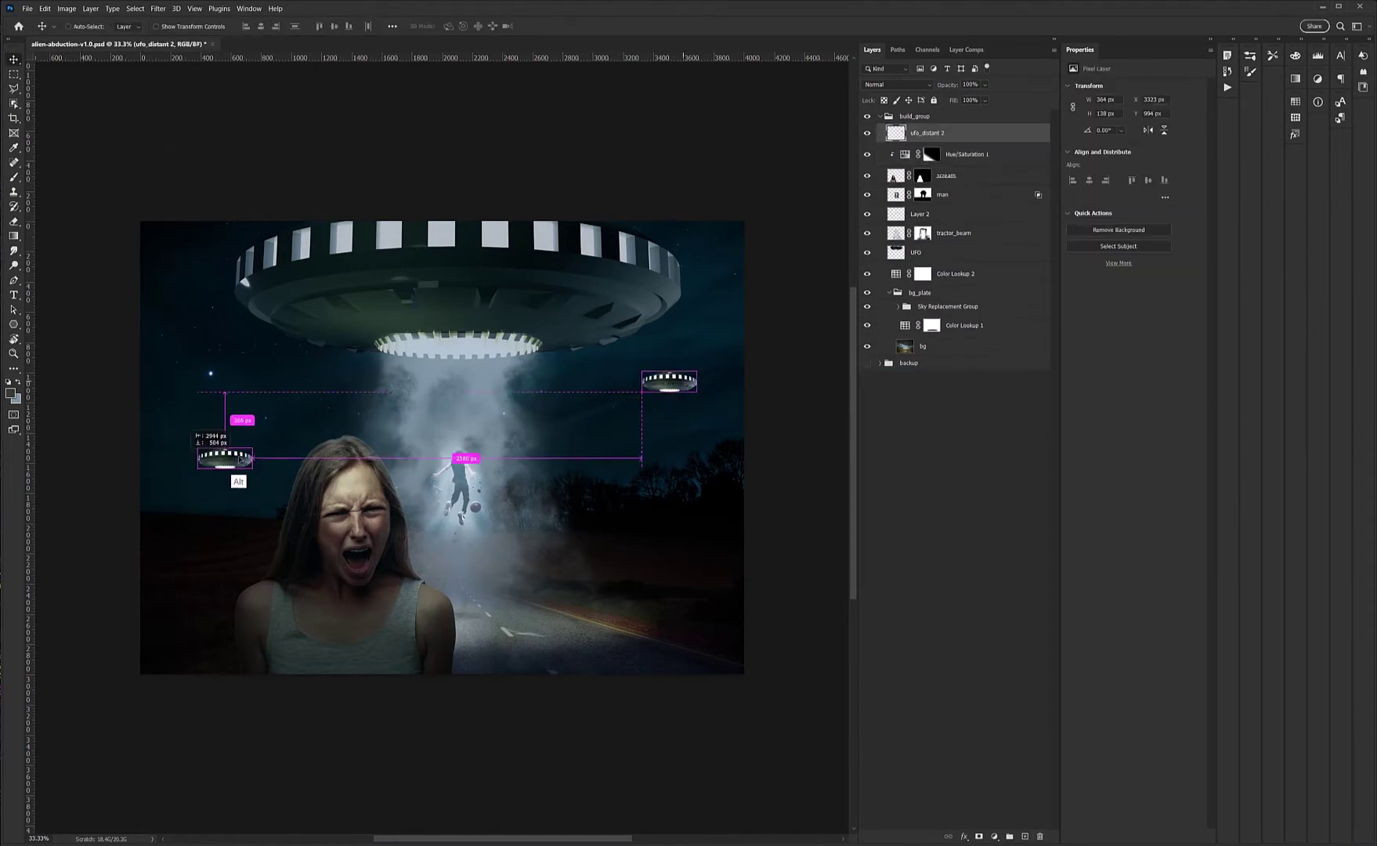
double_click(926, 152)
type("ufo_distant 1")
key("Return")
- Soften ufo_distant 2 with a Gaussian Blur smart filter
left_click(927, 133)
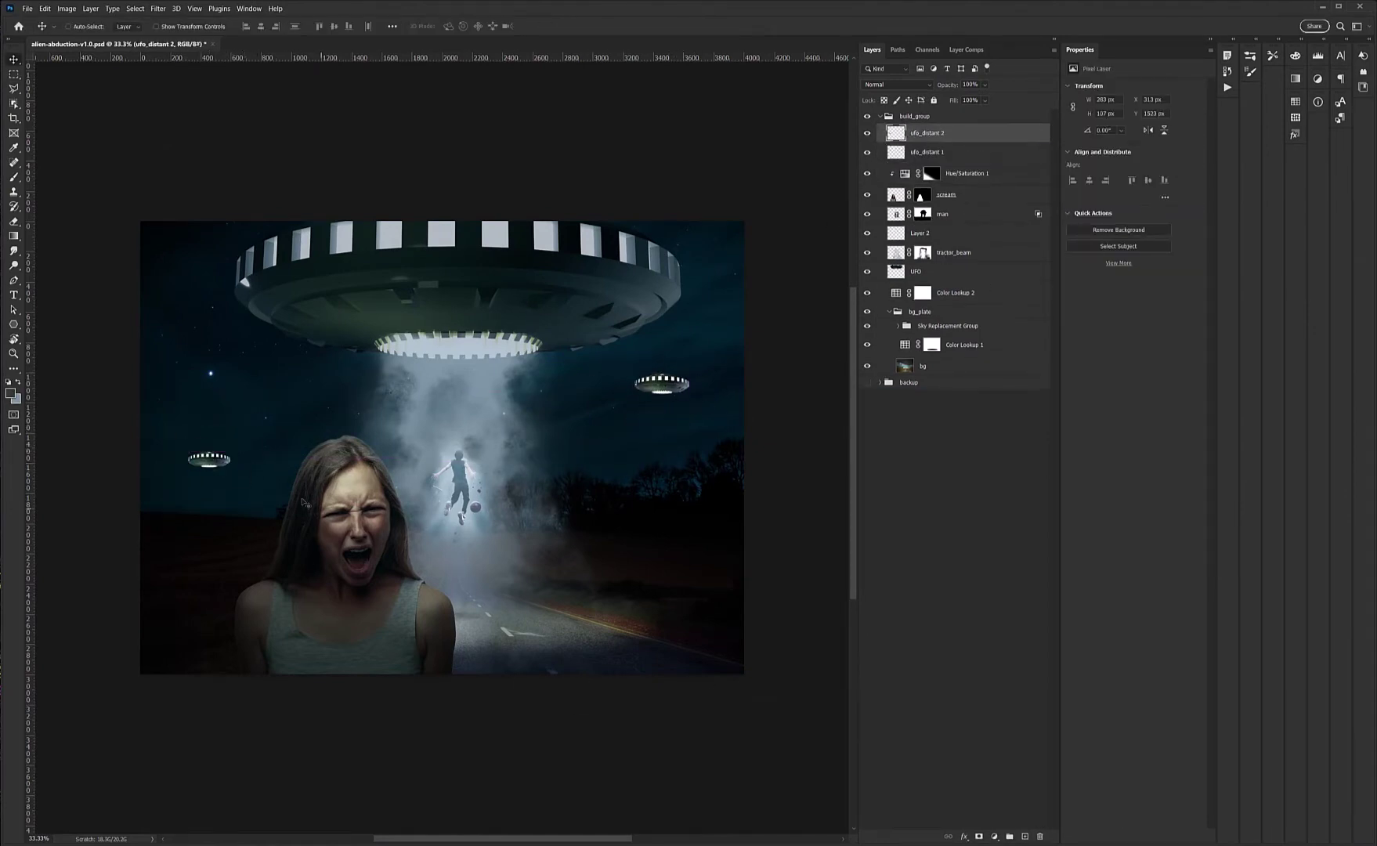
left_click(158, 8)
left_click(1007, 285)
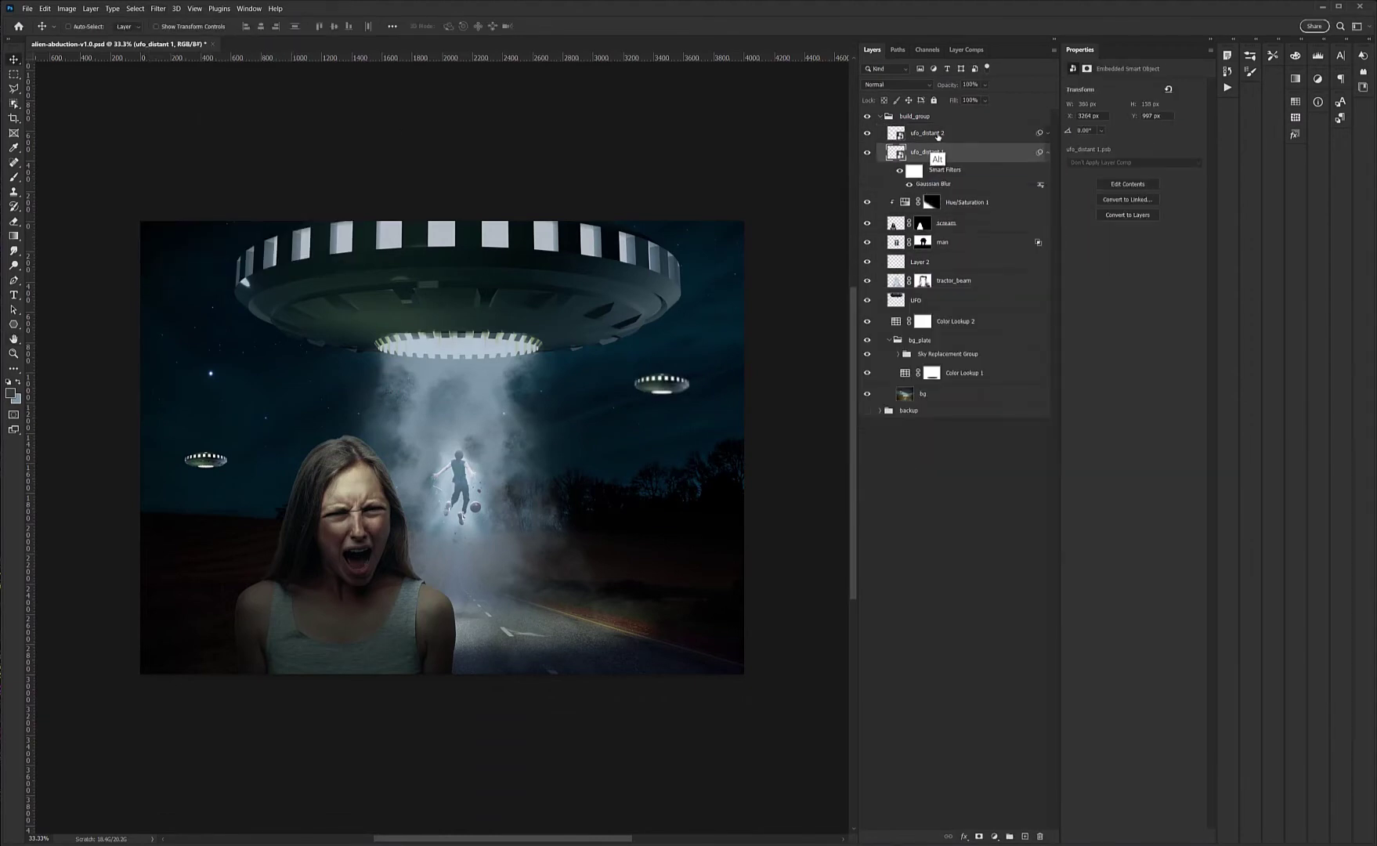
left_click(1047, 152)
left_click(926, 132)
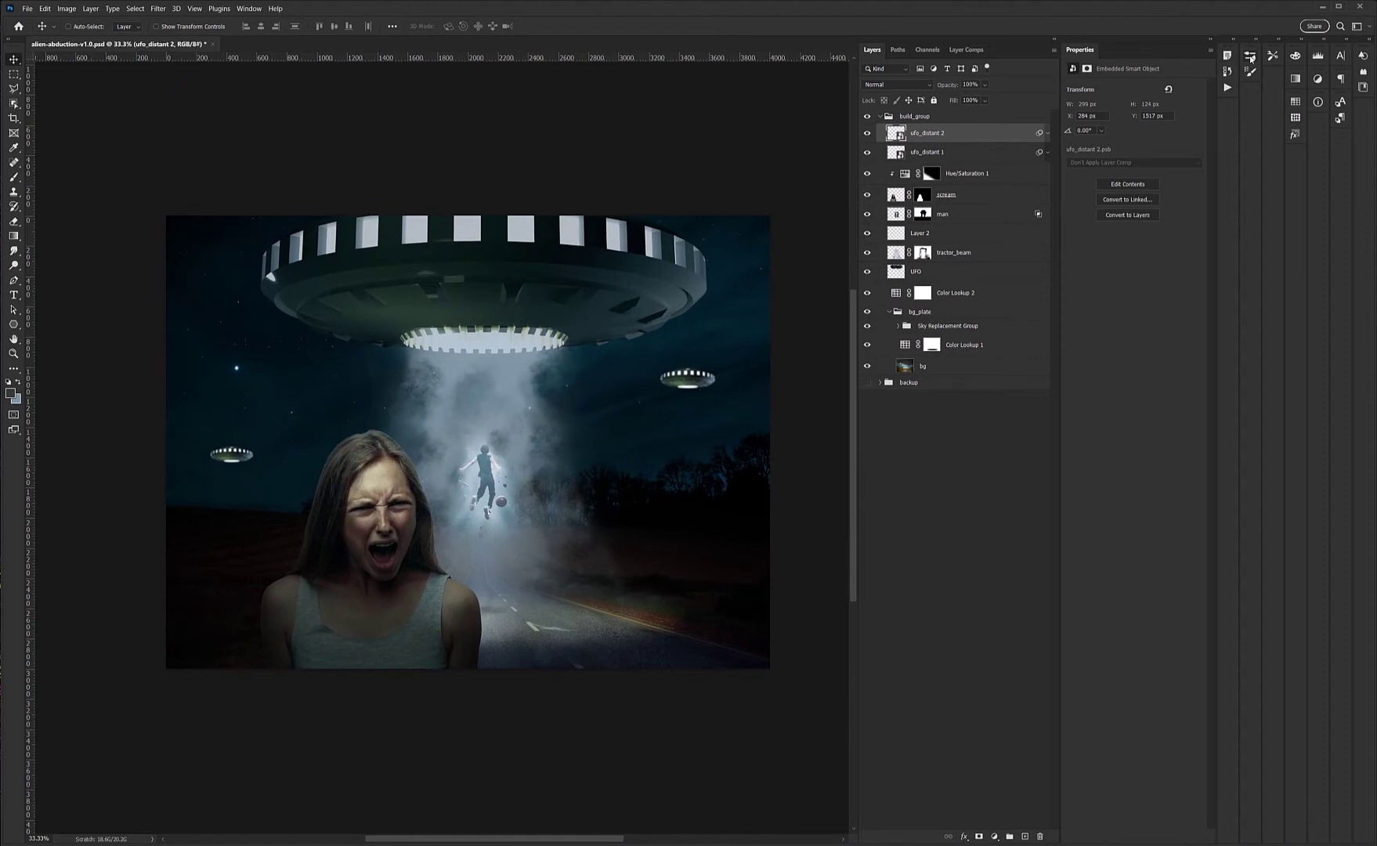
- Stamp a light beam under the left UFO, then stretch and skew it to widen downward
left_click(1250, 57)
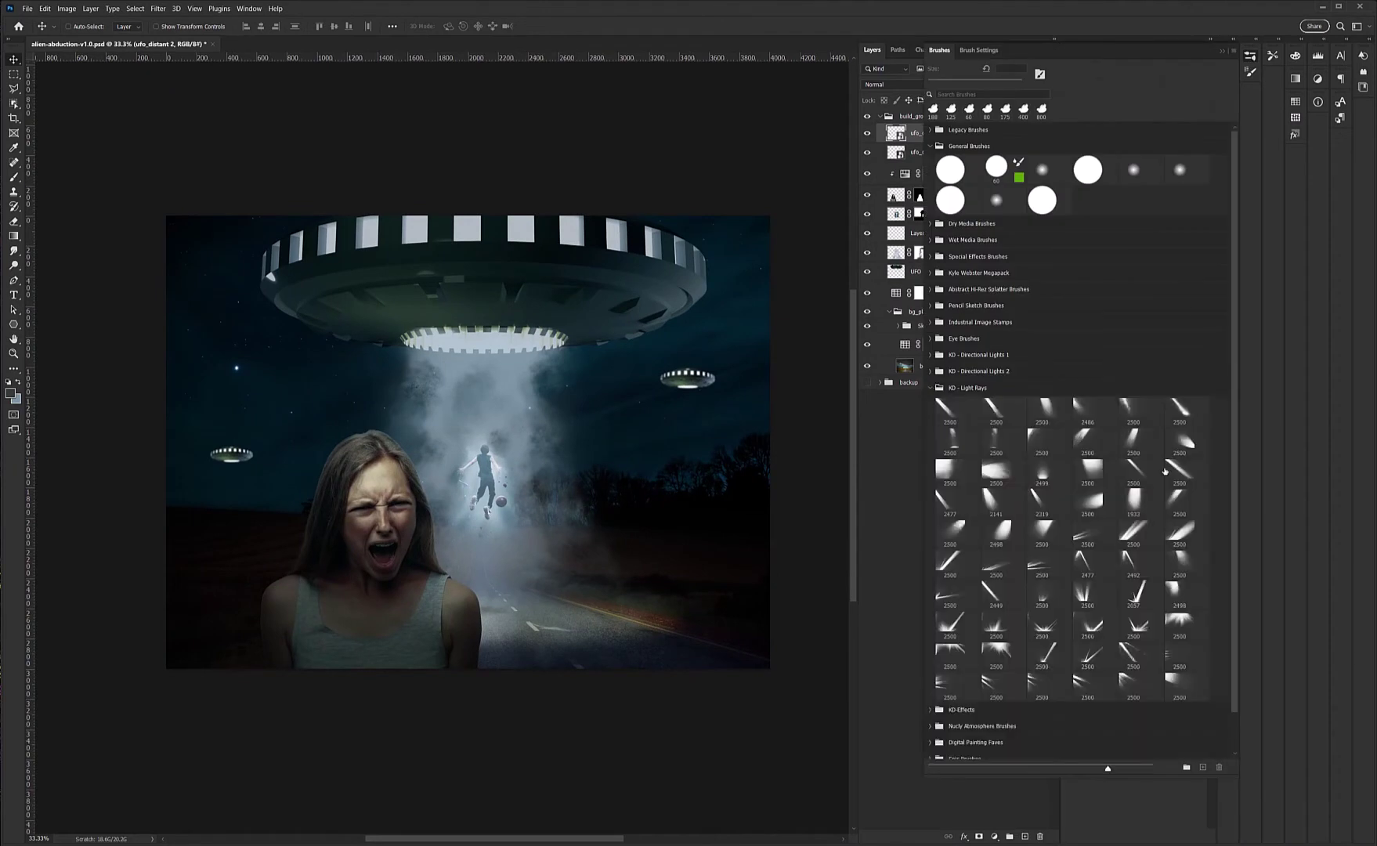
left_click(231, 476)
key("ctrl+t")
left_click_drag(229, 515, 262, 548)
key("Return")
key("g")
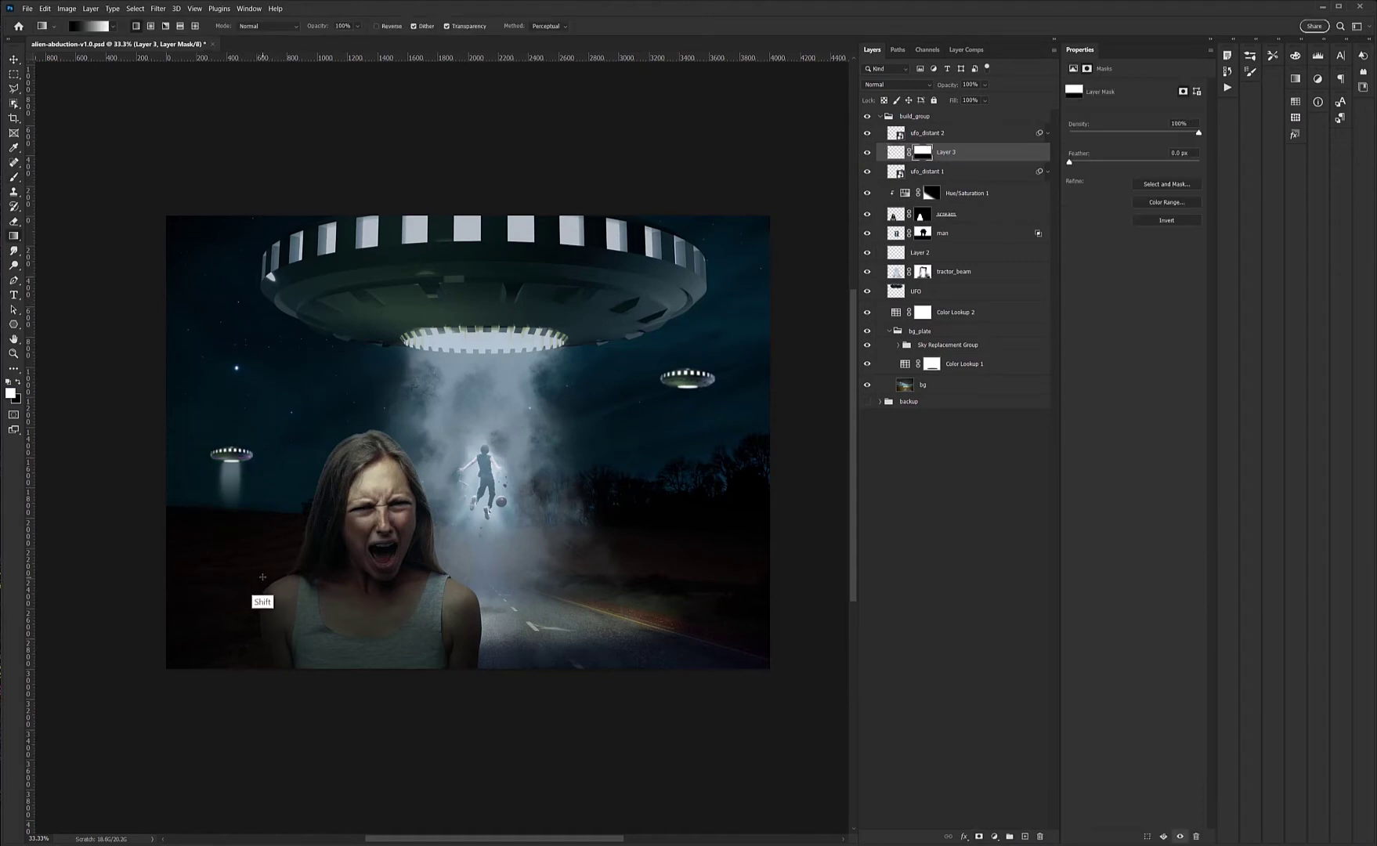
key("ctrl+t")
left_click_drag(210, 455, 213, 457)
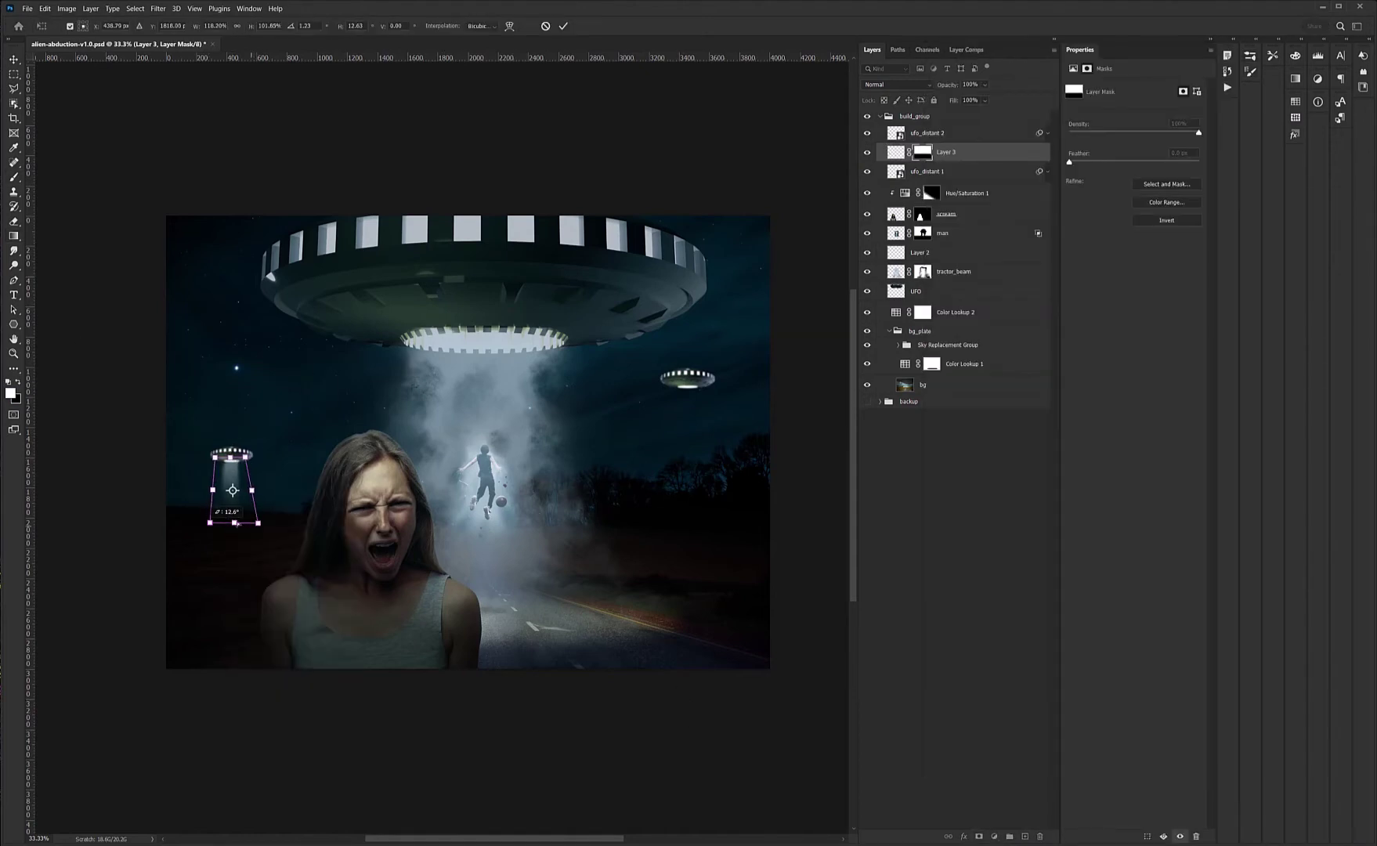
key("Return")
key("Return")
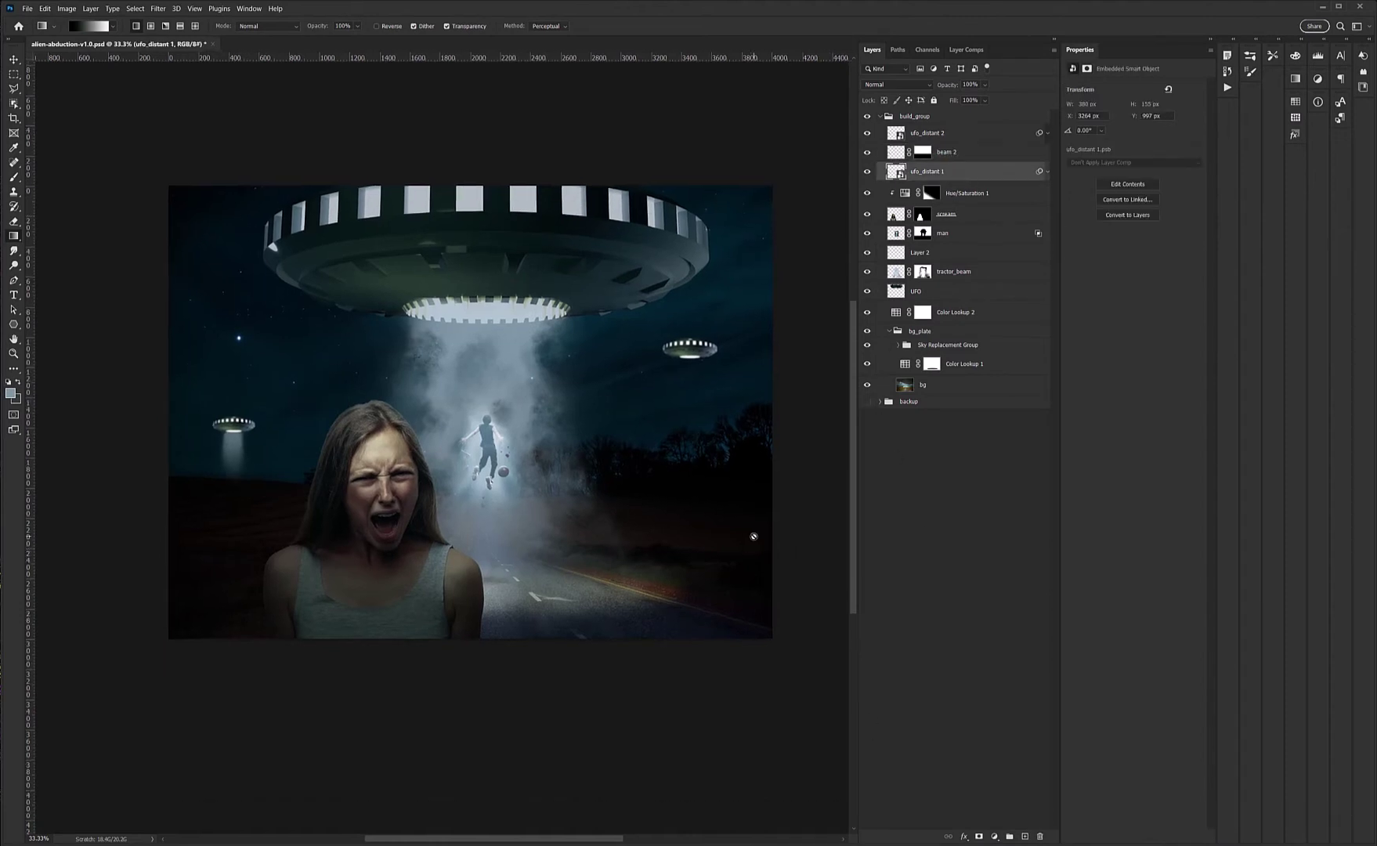
- Add a second beam on a new layer and reshape it under the right UFO
key("b")
right_click(686, 376)
key("Escape")
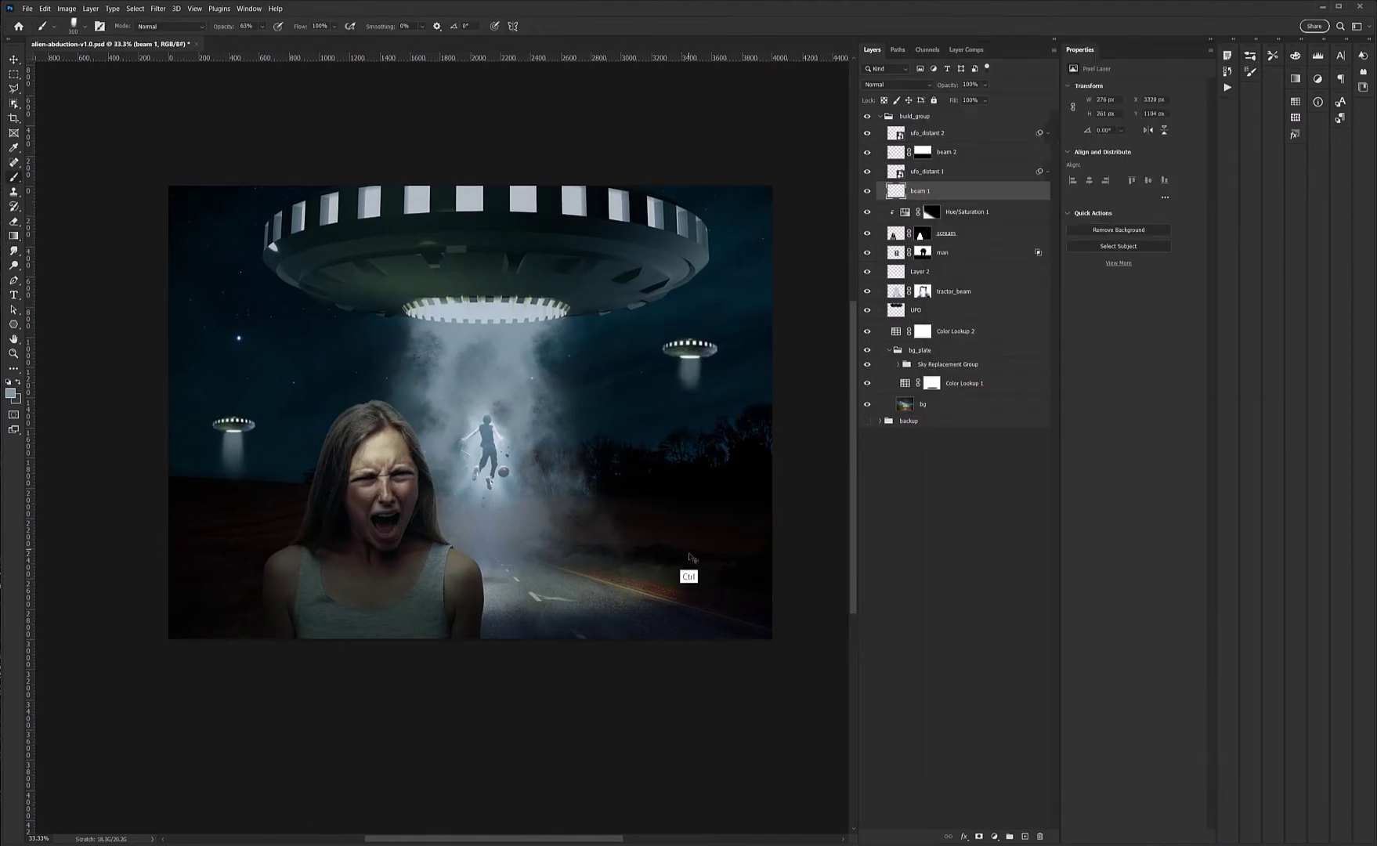
key("ctrl+t")
left_click_drag(669, 476, 639, 476)
key("Return")
- Fade the right beam's lower part with a masked gradient, then move it down-right
left_click(978, 836)
key("g")
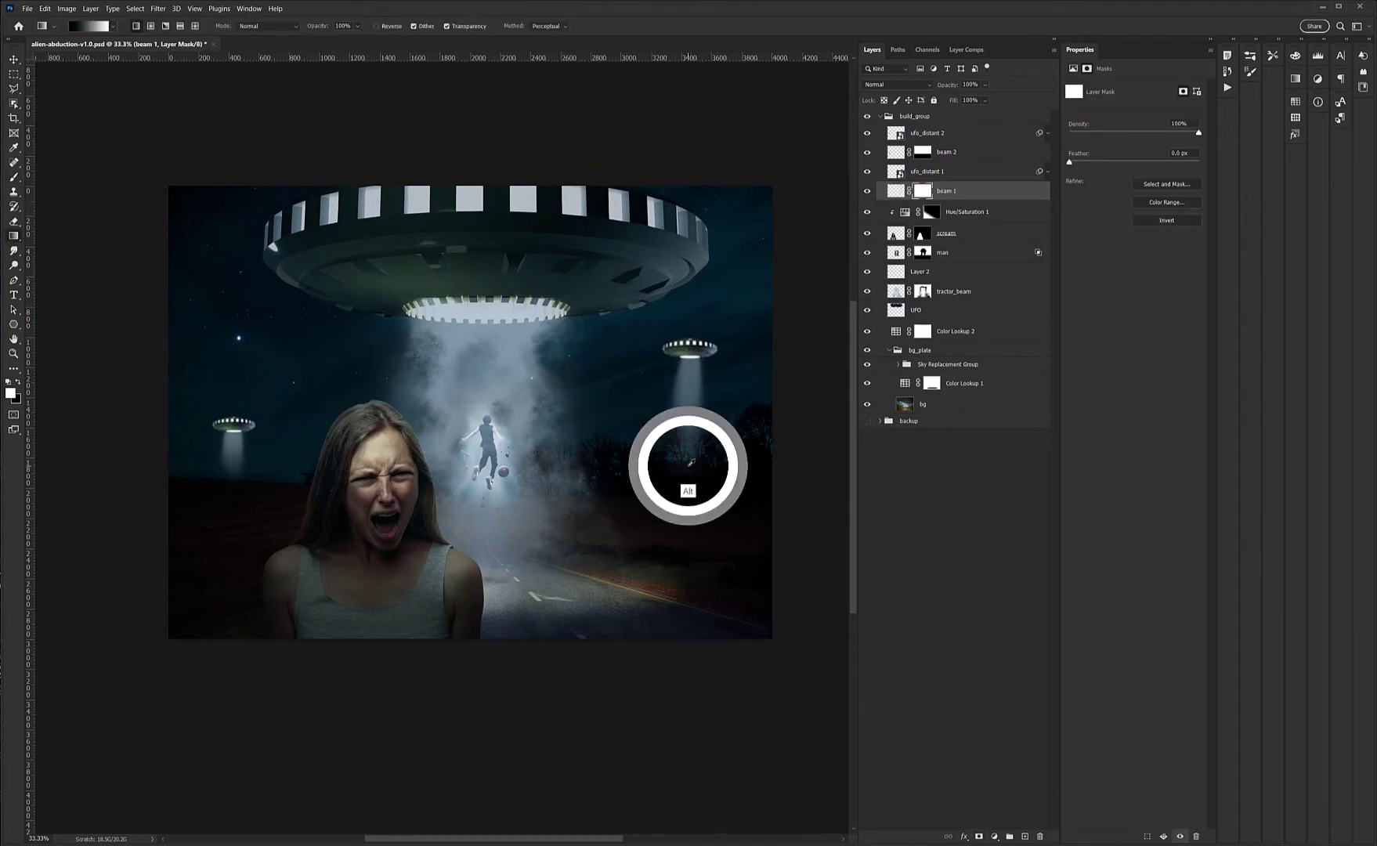
mouse_move(689, 376)
left_mouse_down()
mouse_move(691, 462)
mouse_move(640, 492)
left_mouse_up()
key("ctrl+t")
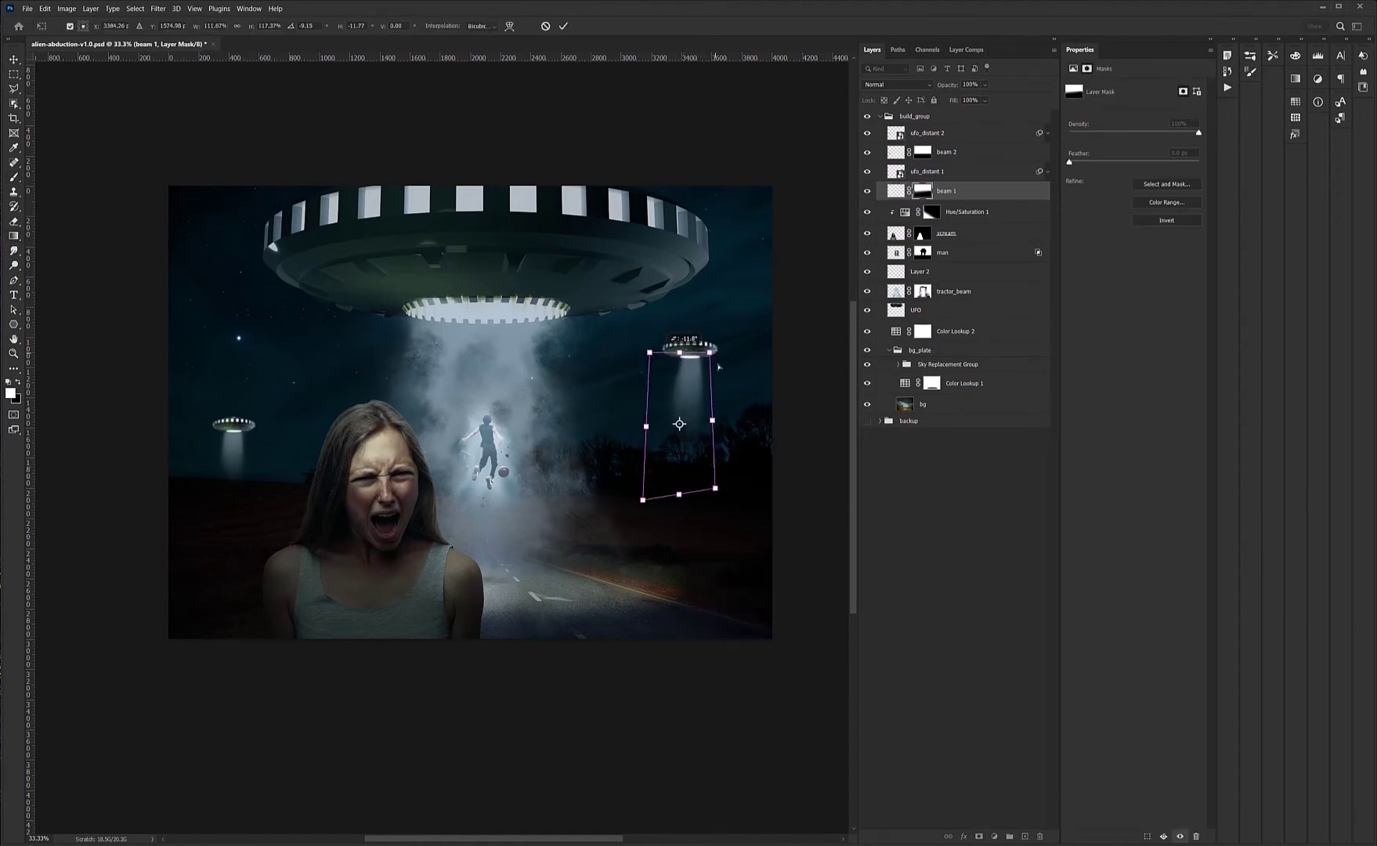
key("Return")
key("v")
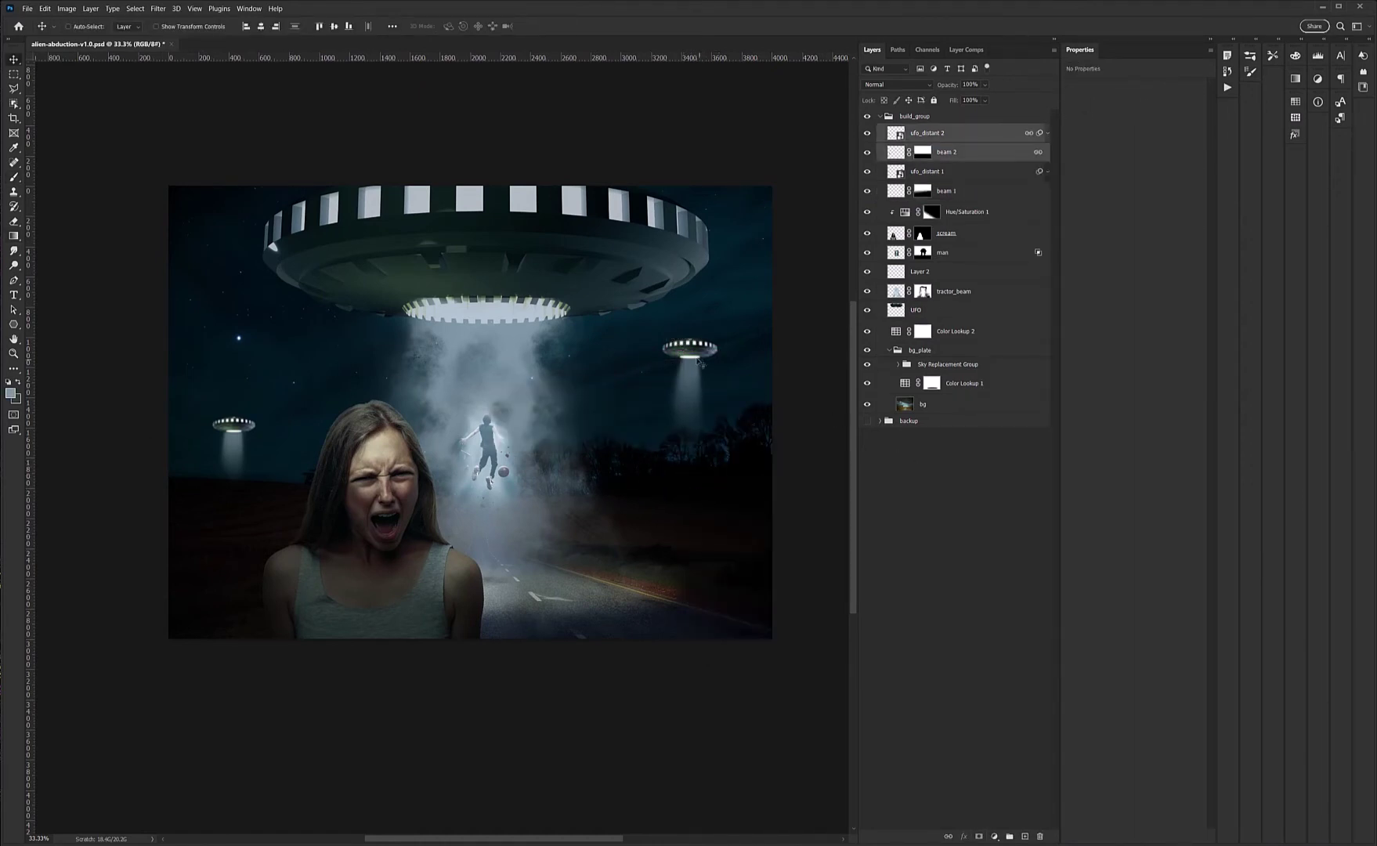
left_click_drag(699, 362, 717, 367)
- Narrow the top of the left UFO's beam on the beam 2 layer
left_click(238, 451, "ctrl")
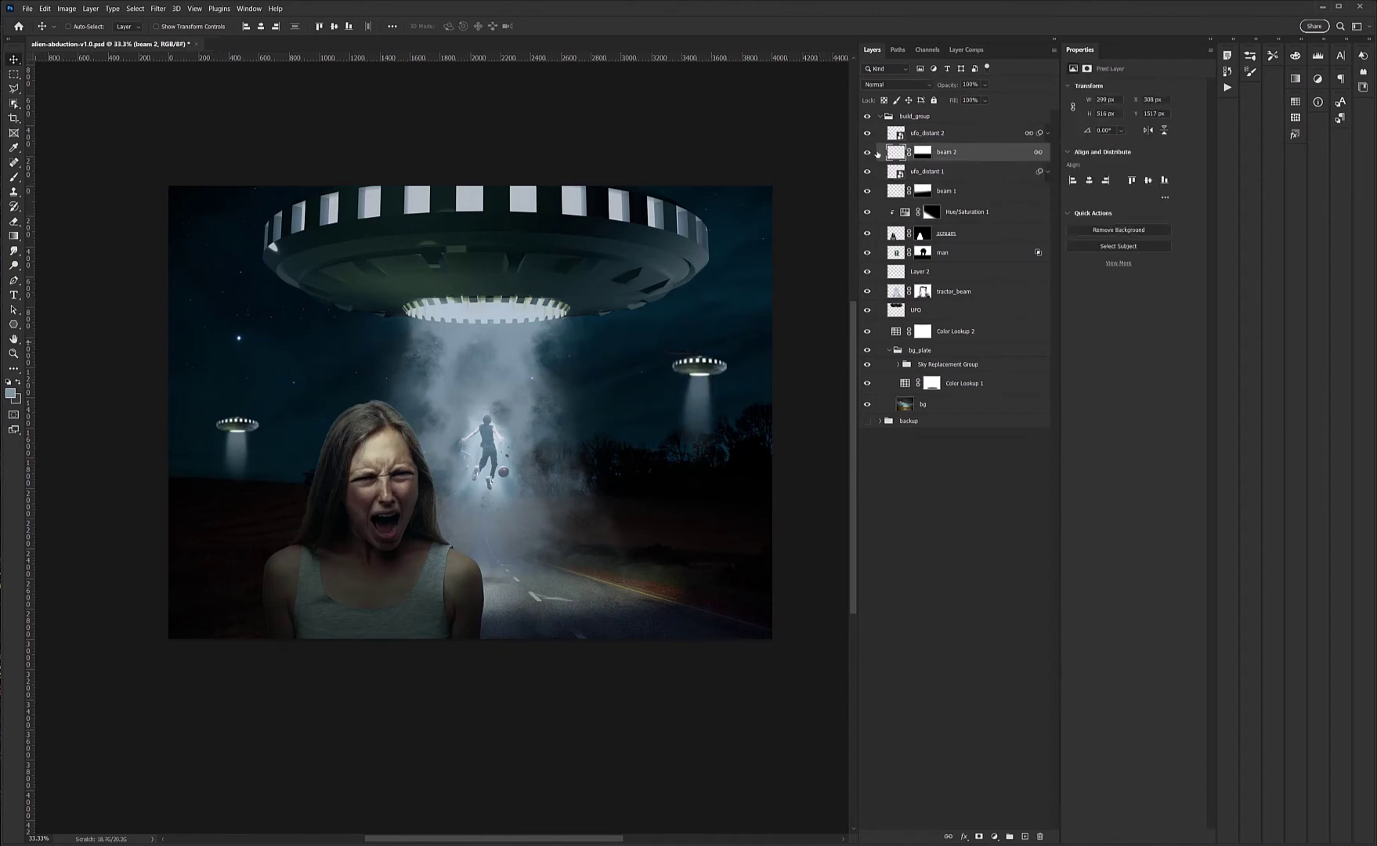
scroll(211, 425, "up", 1)
key("ctrl+t")
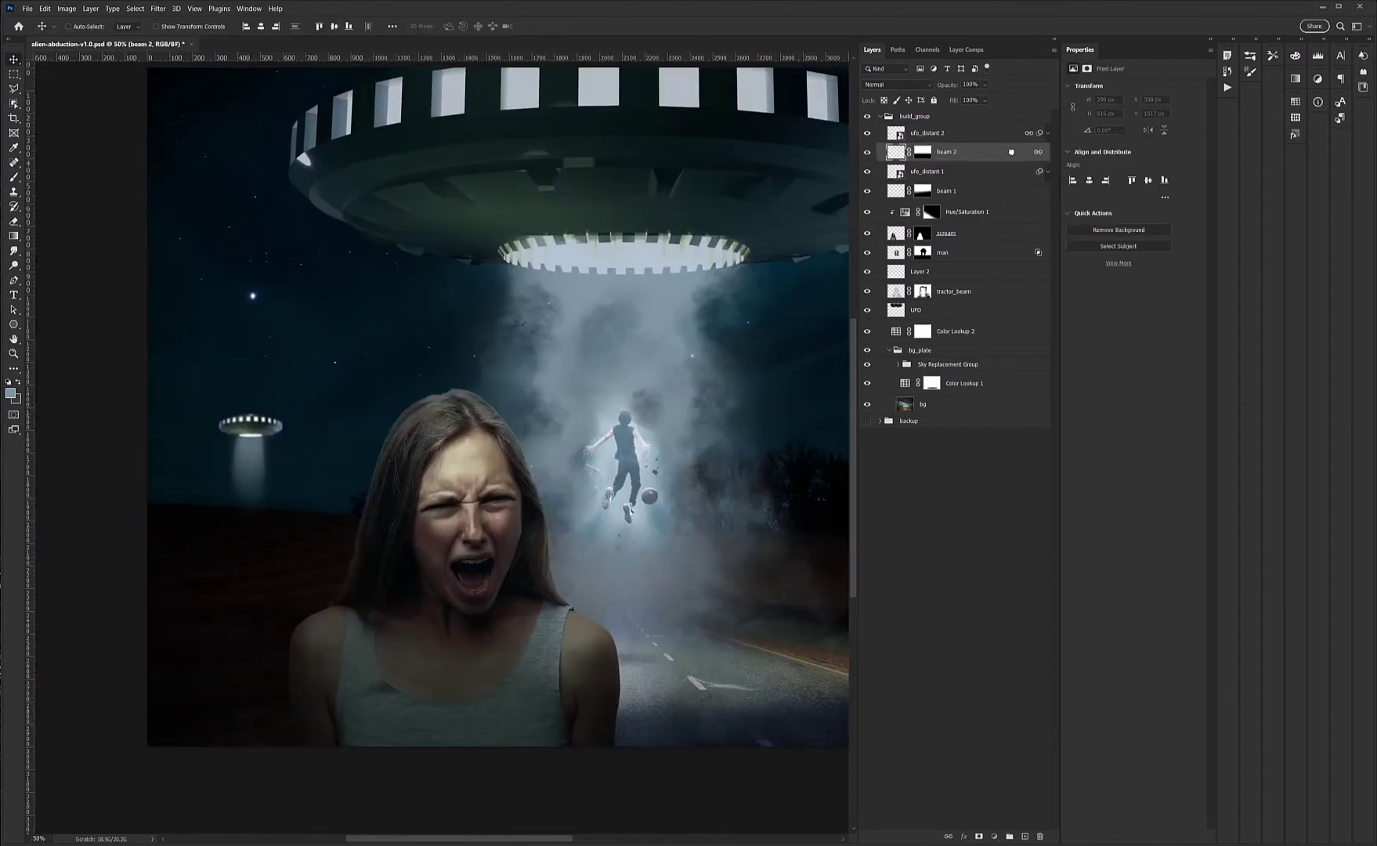
left_click_drag(215, 409, 225, 427)
key("Return")
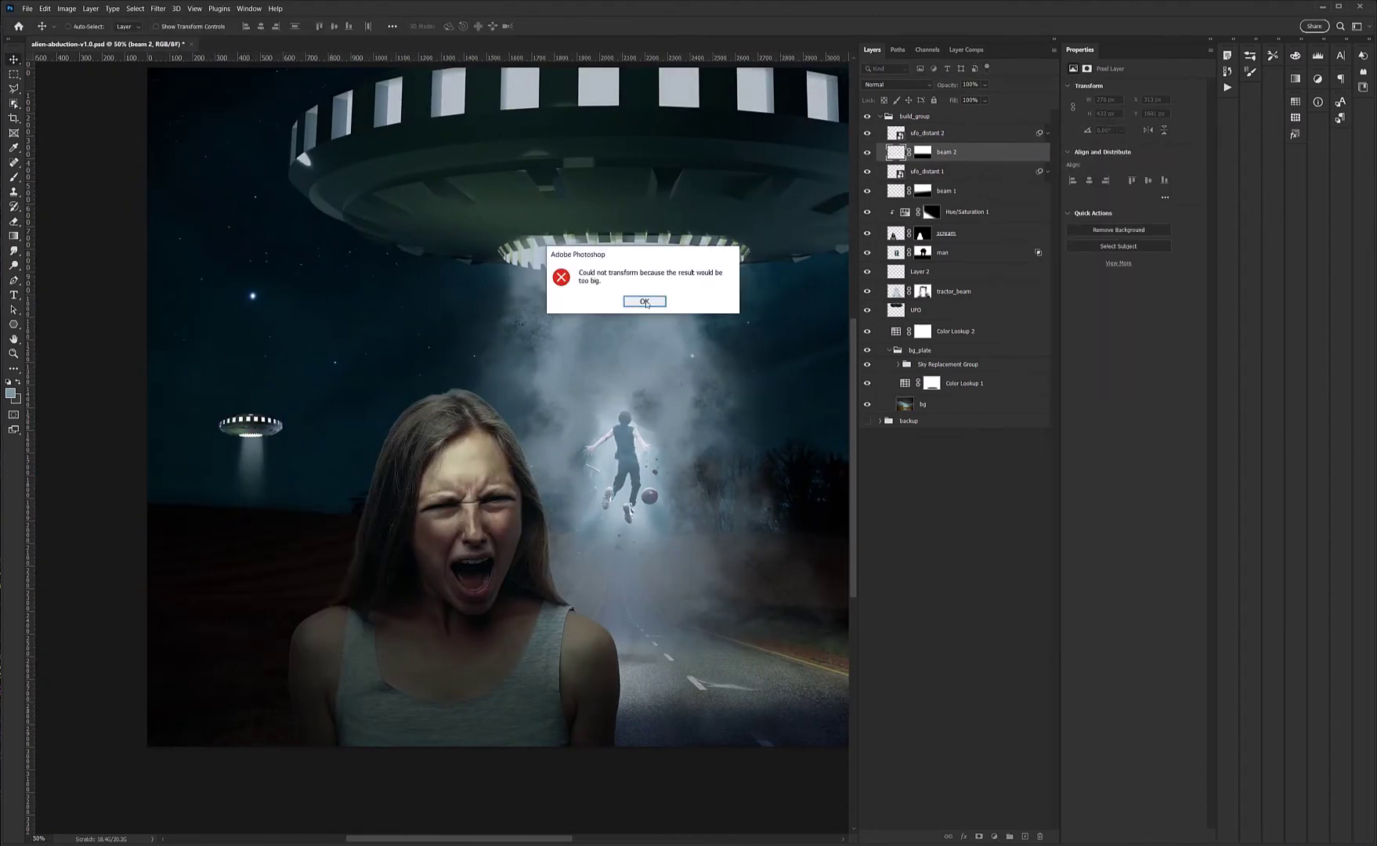
key("Return")
key("ctrl+minus")
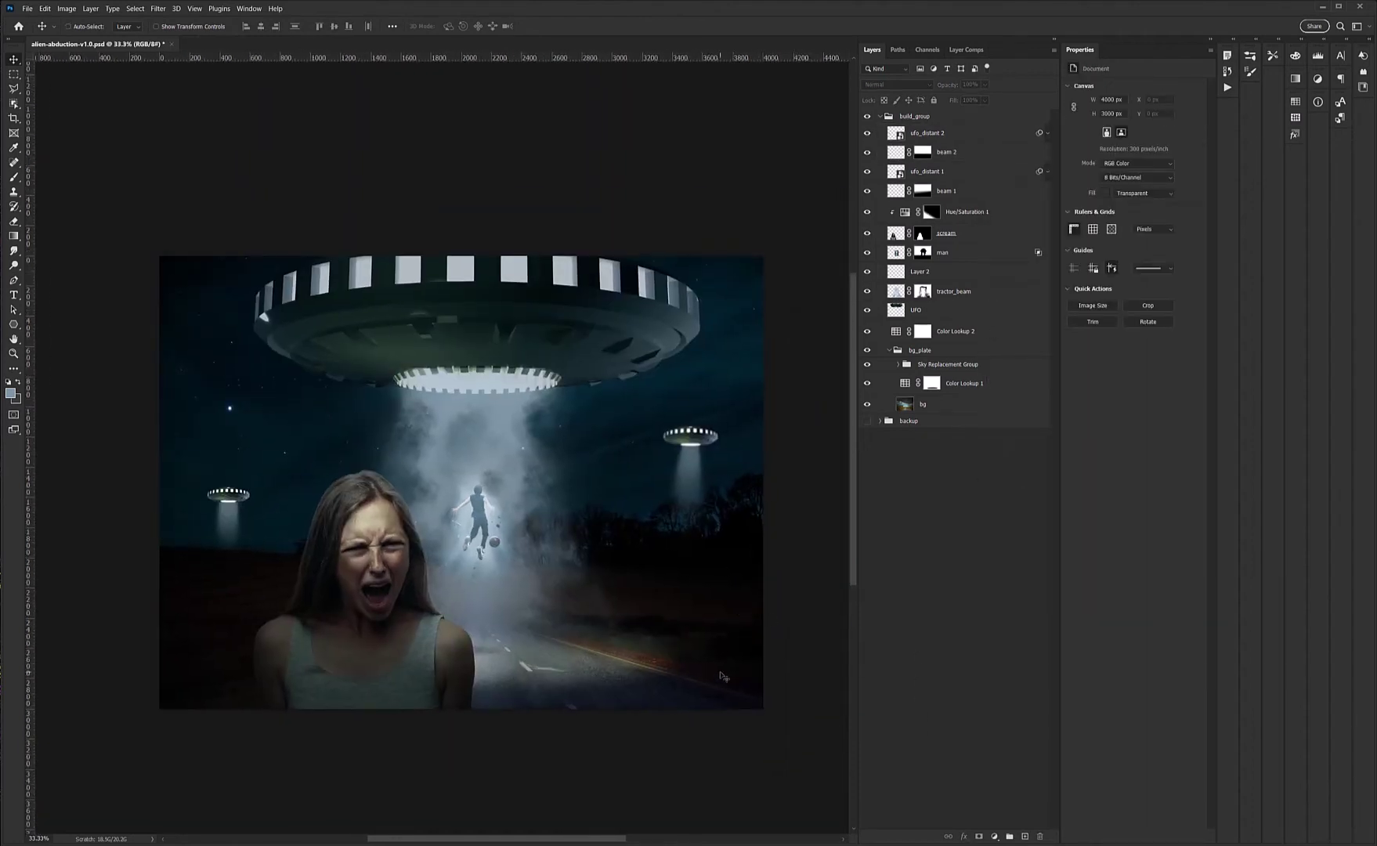
- Rename Layer 2 to 'shadow'
type("shadow")
left_click(923, 290)
key("b")
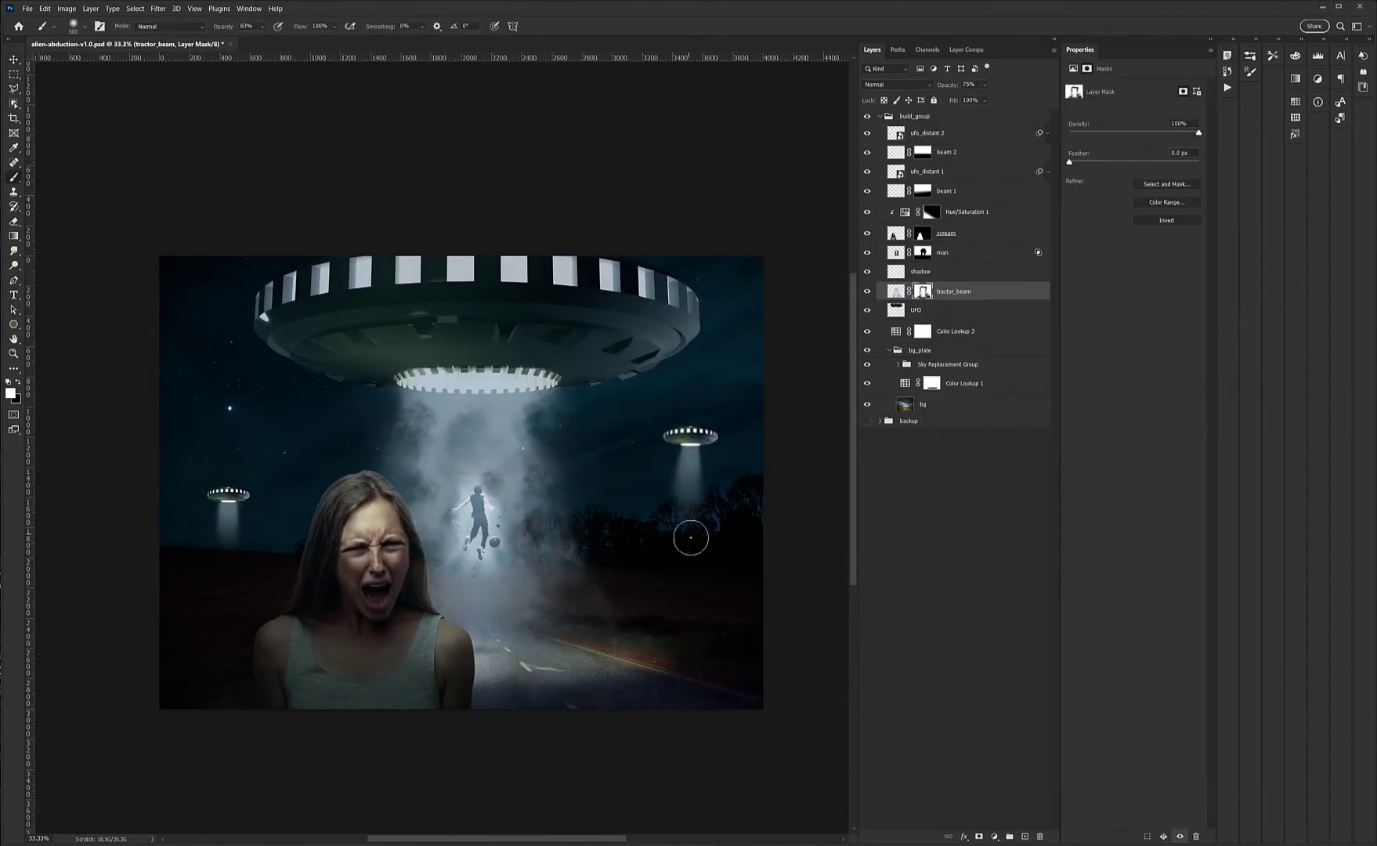
key("ctrl+plus")
key("ctrl+plus")
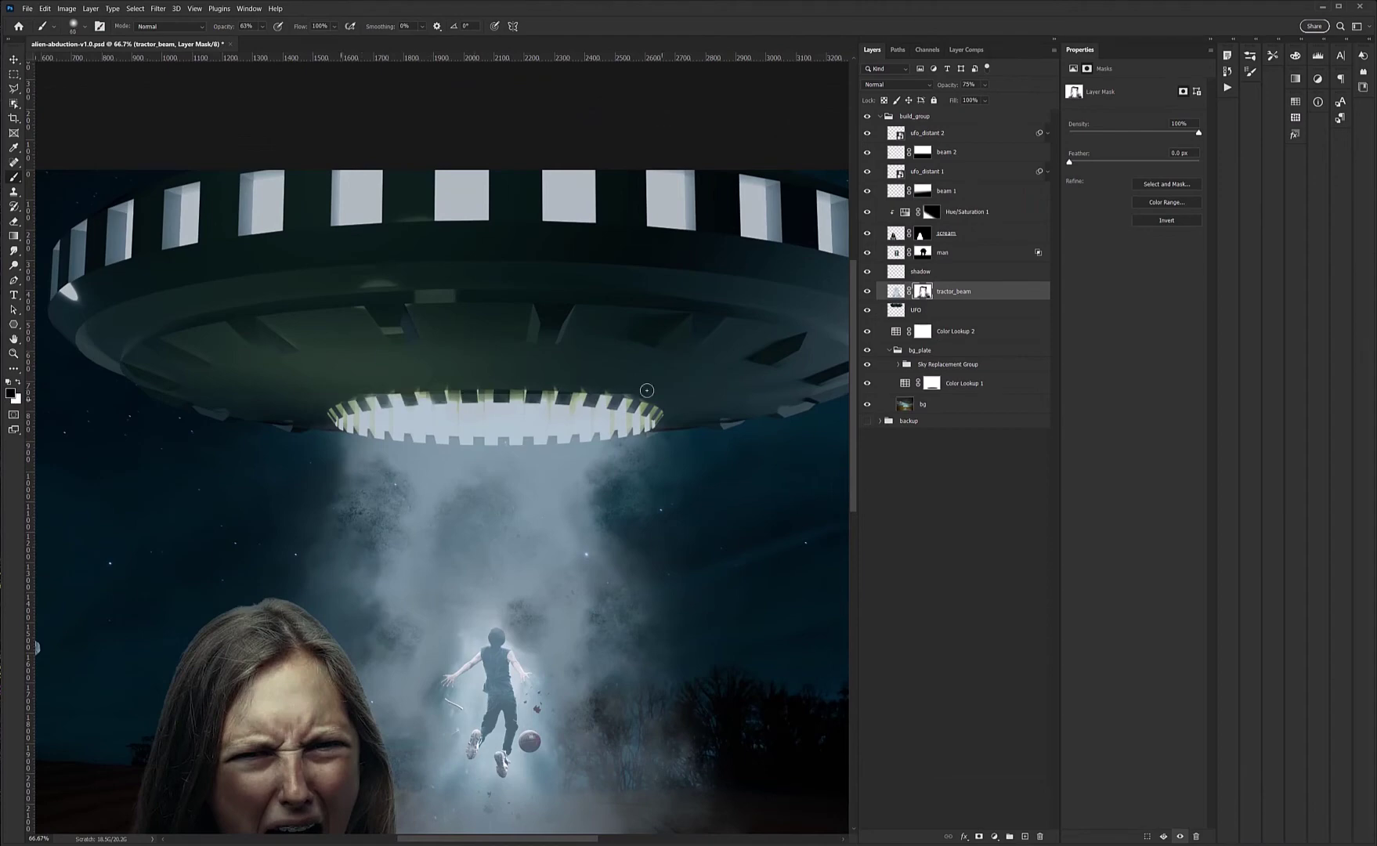
key("ctrl+minus")
key("ctrl+minus")
- Pick a soft round brush of about 150 px for painting the beam's mask
left_click(926, 132)
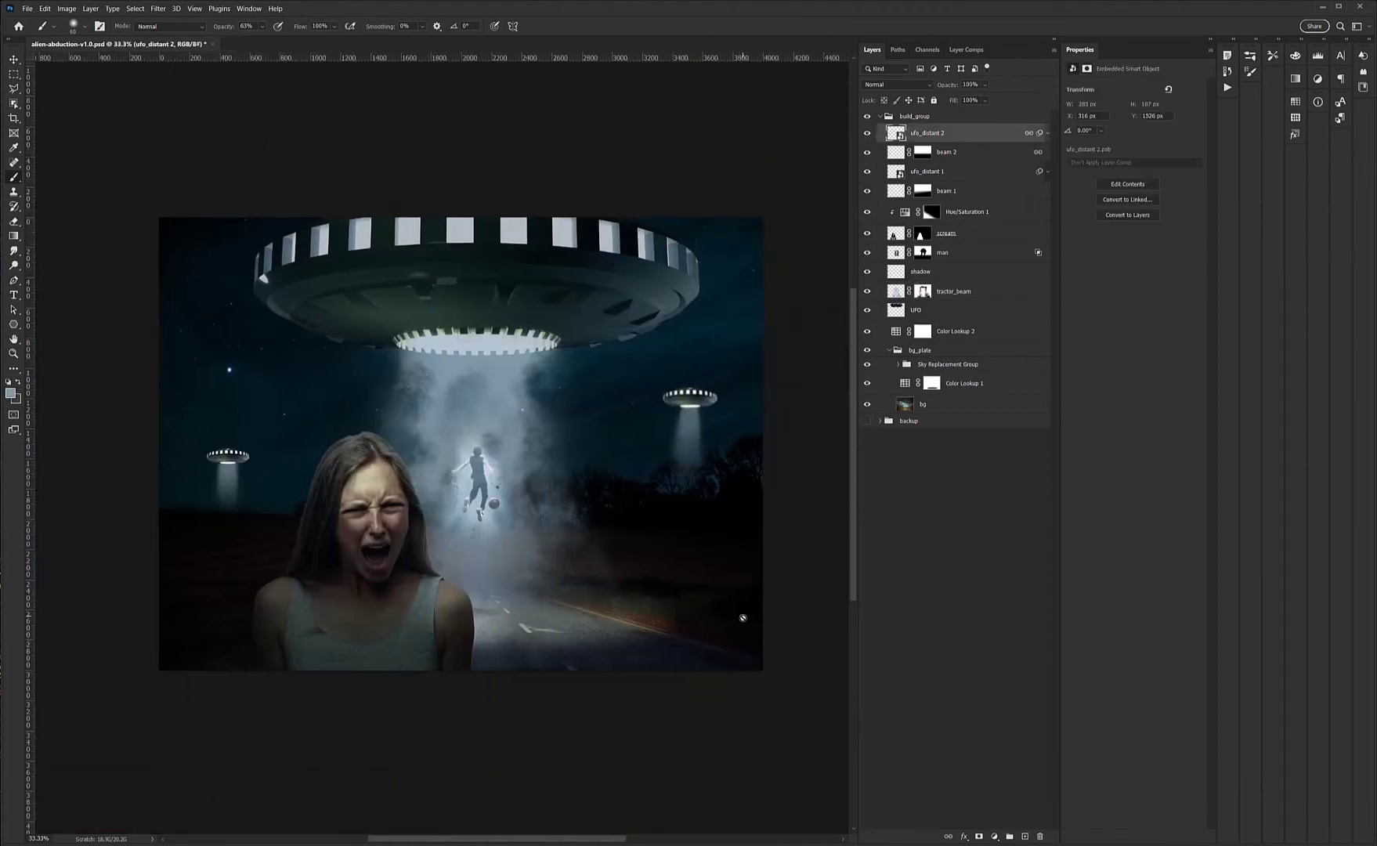
key("ctrl+plus")
key("F5")
left_click(930, 437)
left_click(1139, 528)
key("ctrl+plus")
key("F5")
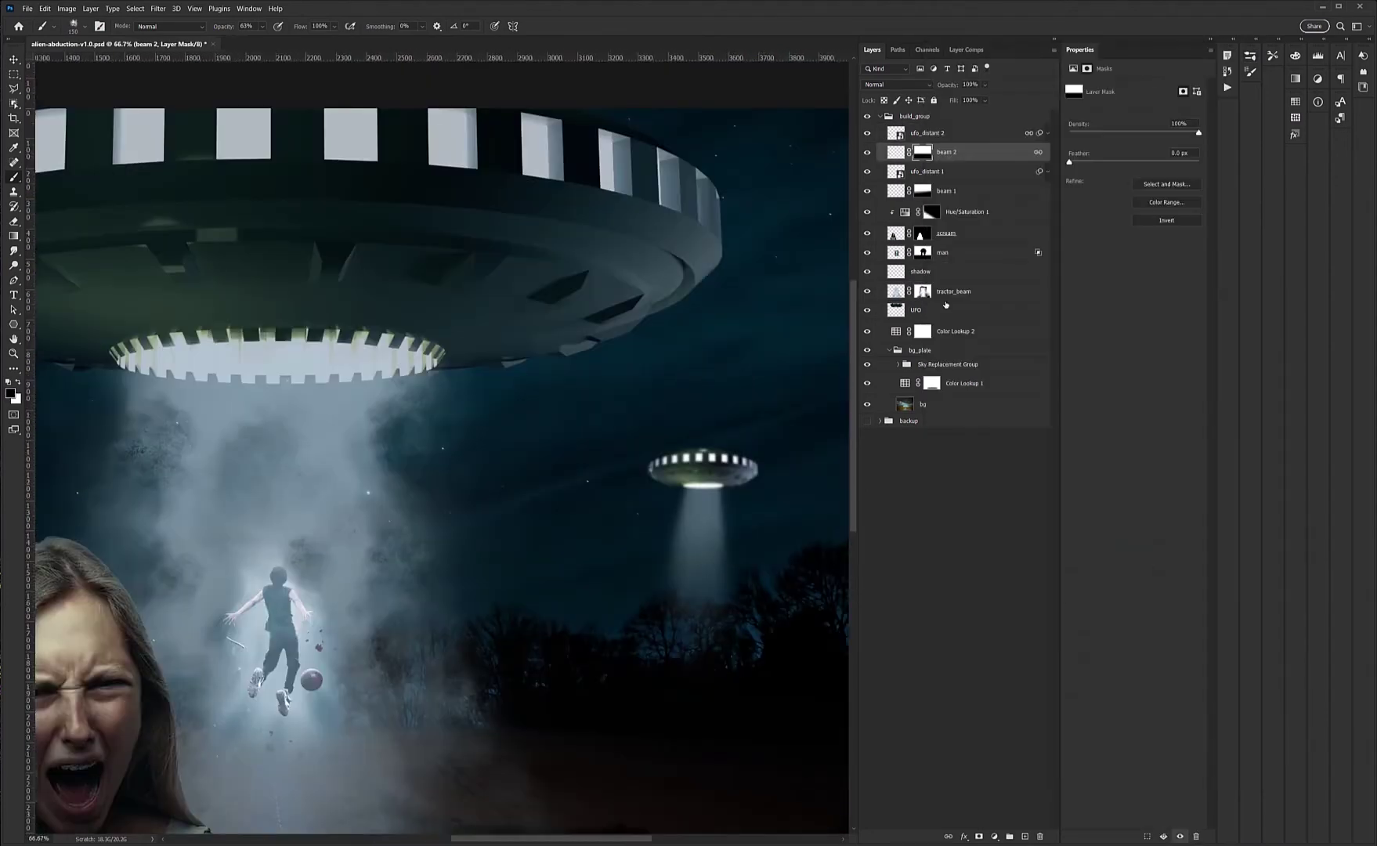
key("alt+bracketleft")
key("alt+bracketleft")
scroll(548, 626, "left", 8)
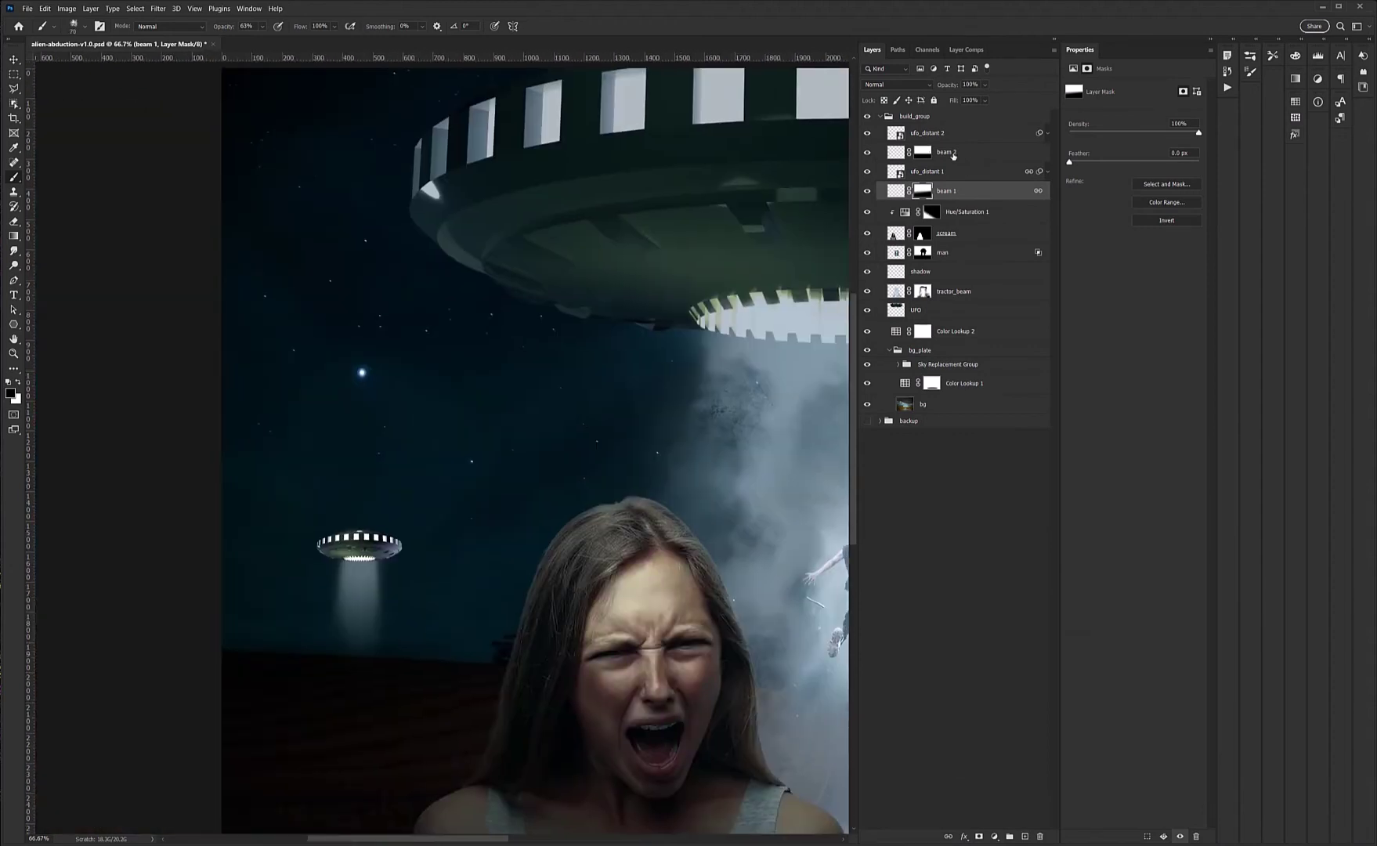
key("alt+bracketright")
key("alt+bracketright")
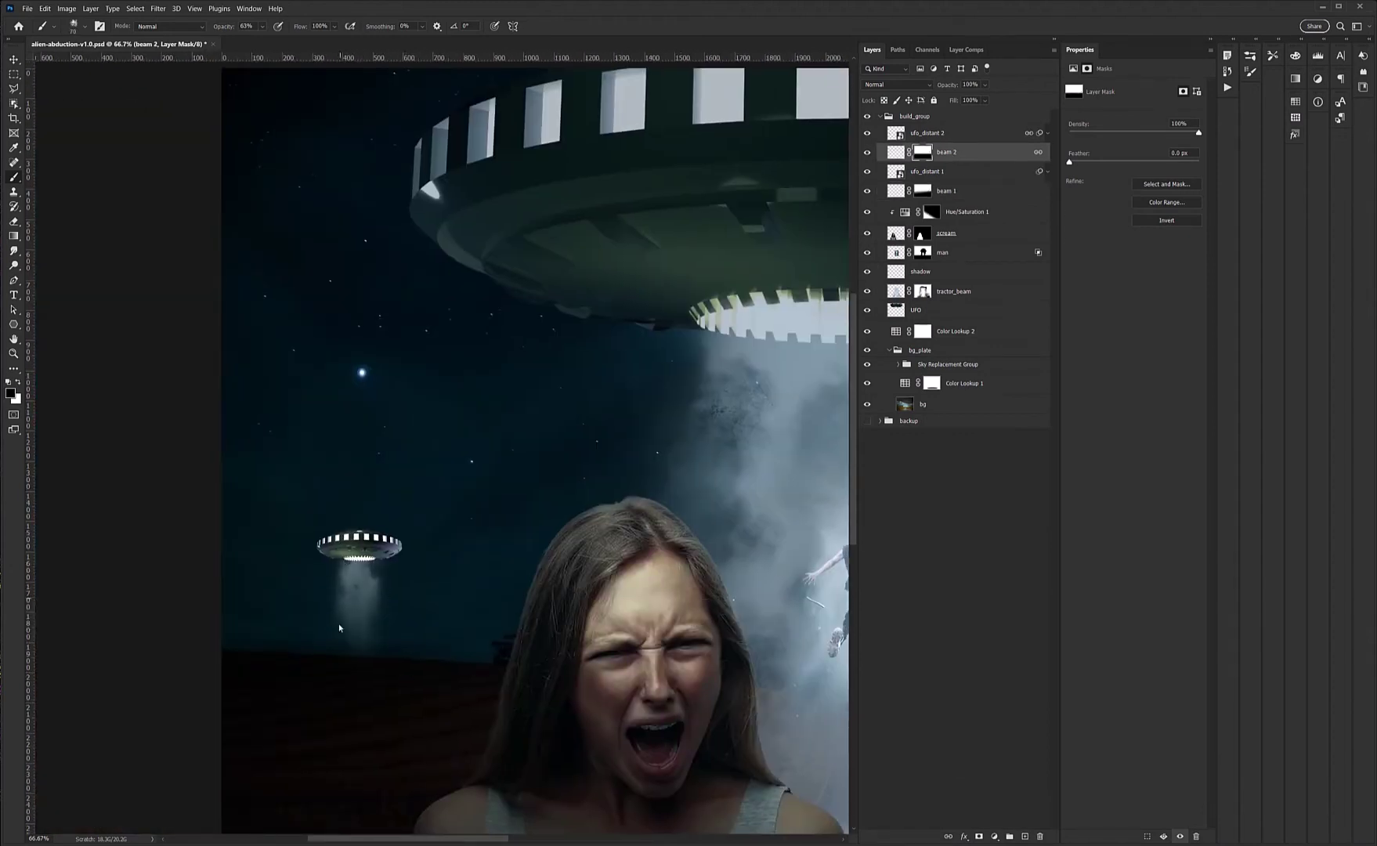
scroll(339, 628, "down", 3)
- Nudge the small left UFO and move the right distant UFO and beam lower
key("v")
left_click_drag(277, 500, 279, 506)
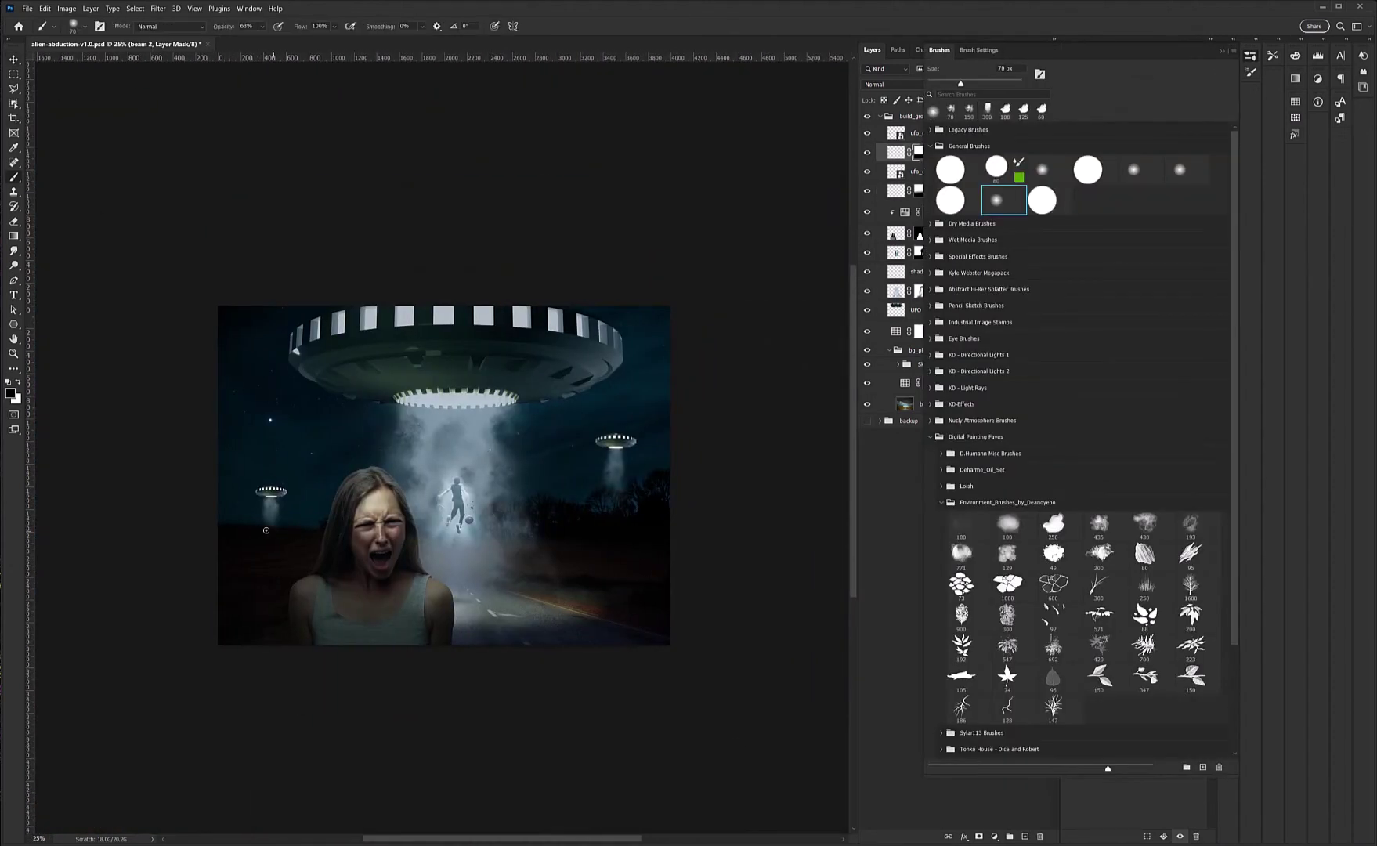
left_click(946, 190)
left_click_drag(615, 442, 614, 454)
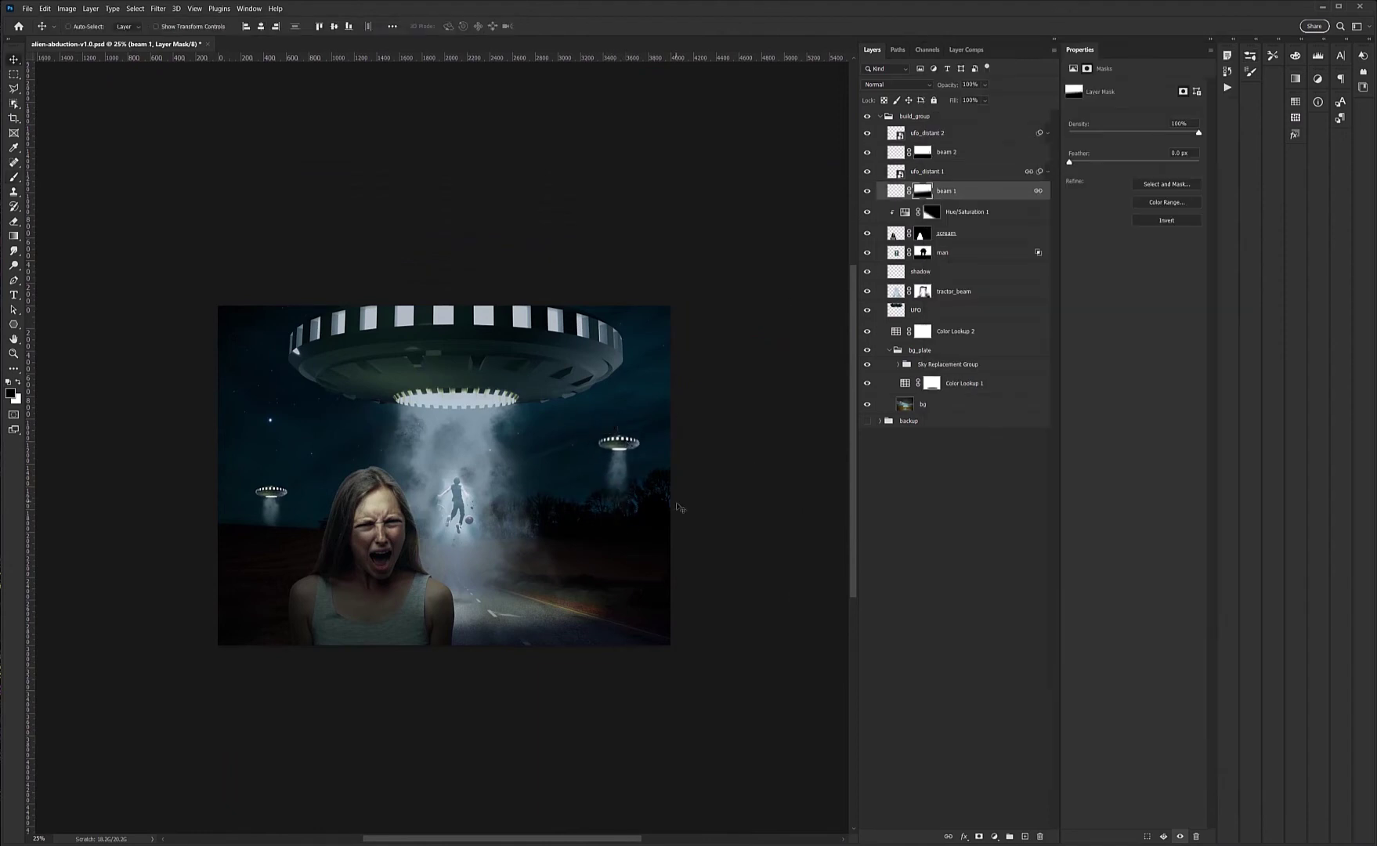
key("ctrl+plus")
- Set beam 1 to Linear Dodge (Add) blending and target its pixels
key("b")
left_click(896, 84)
left_click(901, 185)
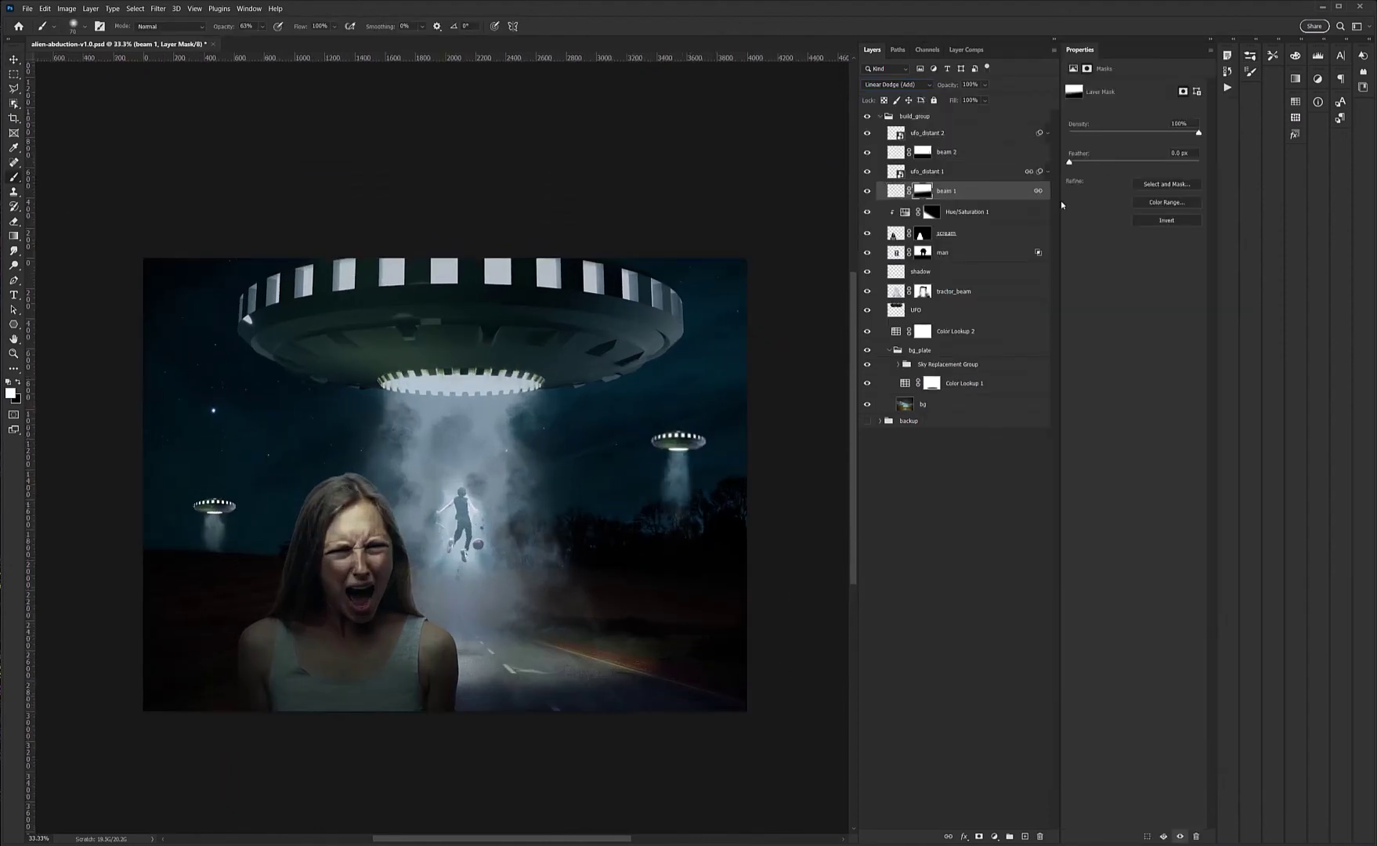
key("F5")
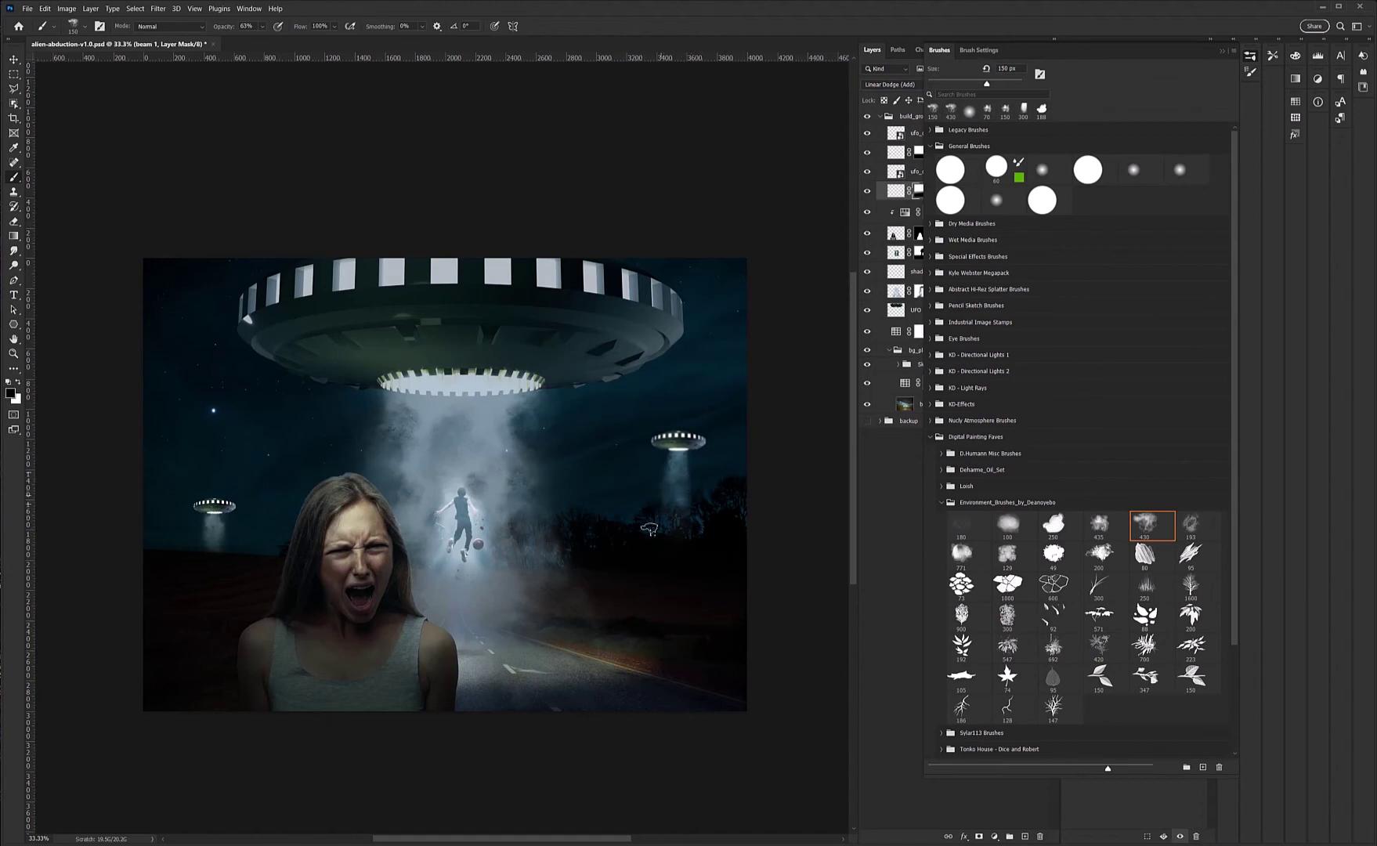
key("F5")
key("ctrl+2")
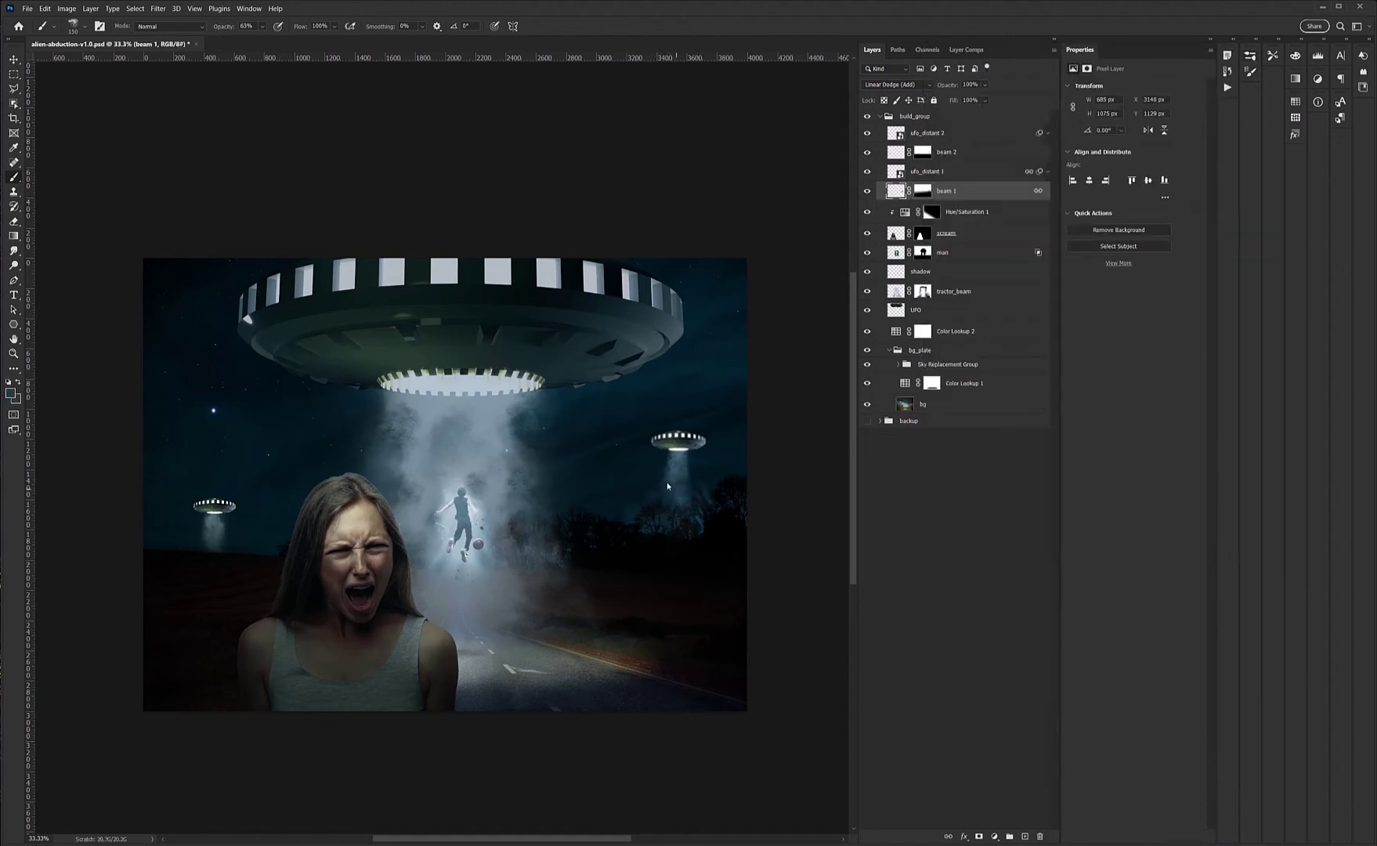
- Target beam 2's mask and choose a soft round brush for it
left_click(216, 548, "ctrl")
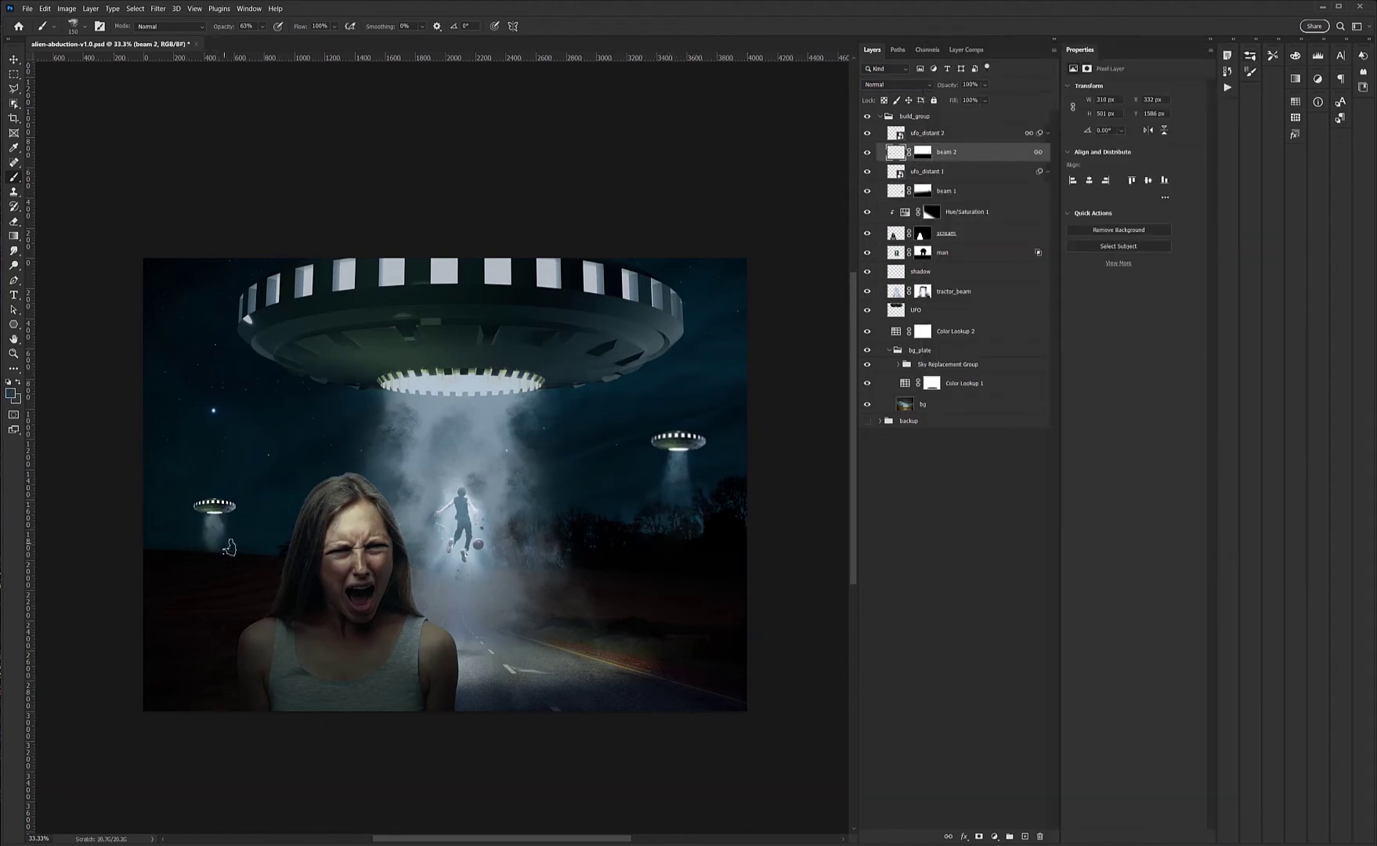
key("ctrl+backslash")
key("F5")
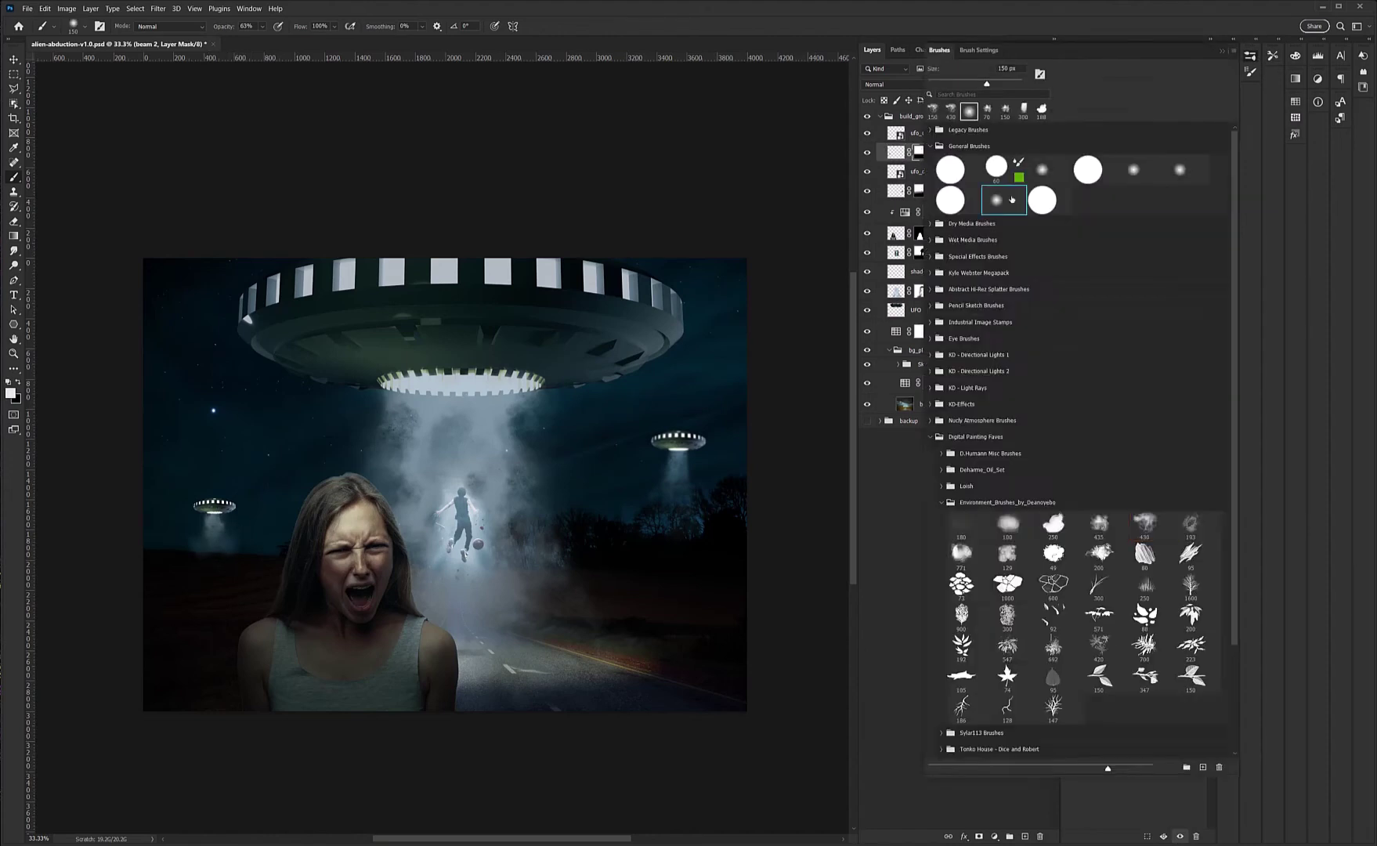
key("F5")
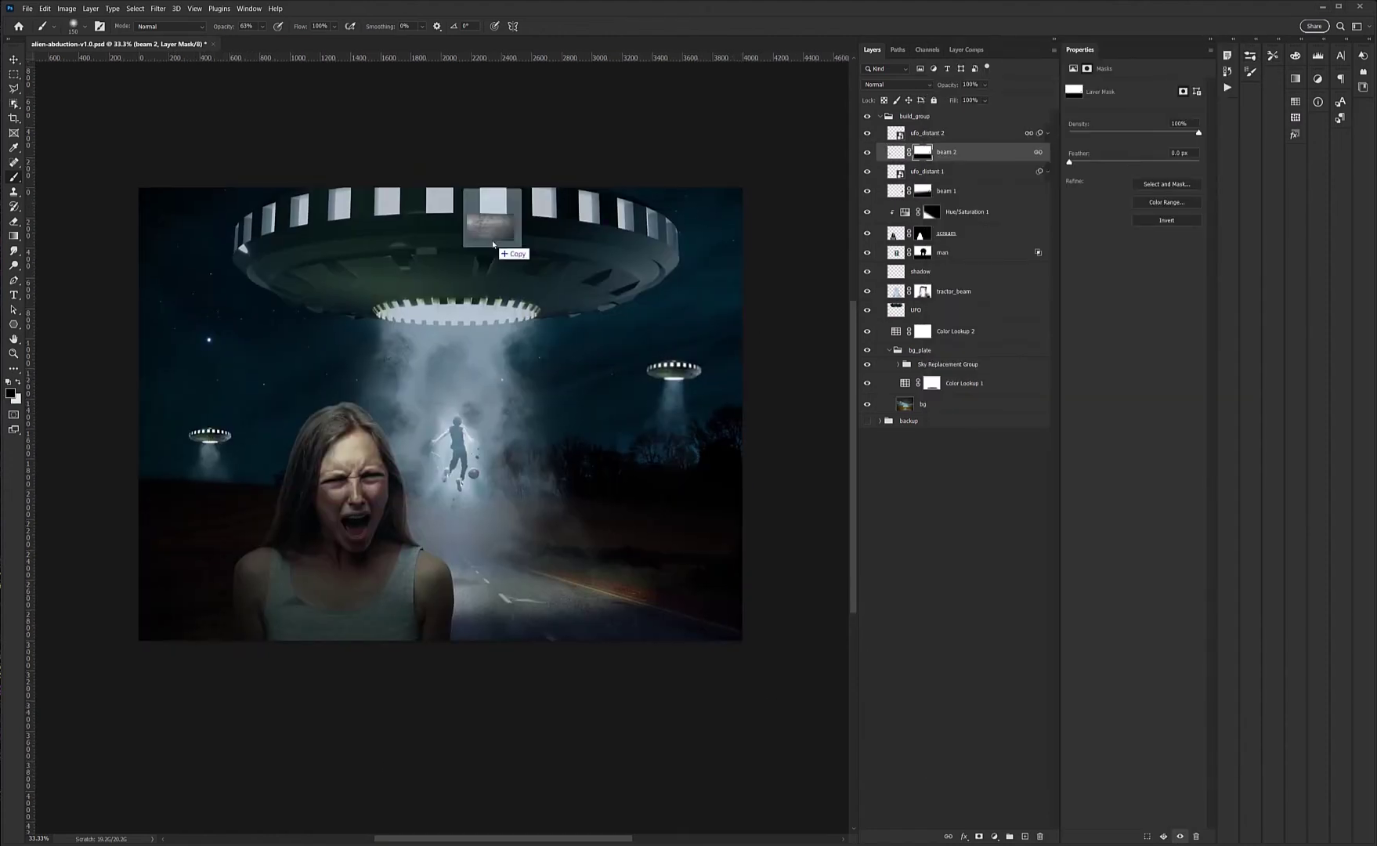
- Blend the grunge texture as Soft Light and warp it to wrap the UFO hull
left_click(896, 84)
left_click(873, 231)
key("ctrl+plus")
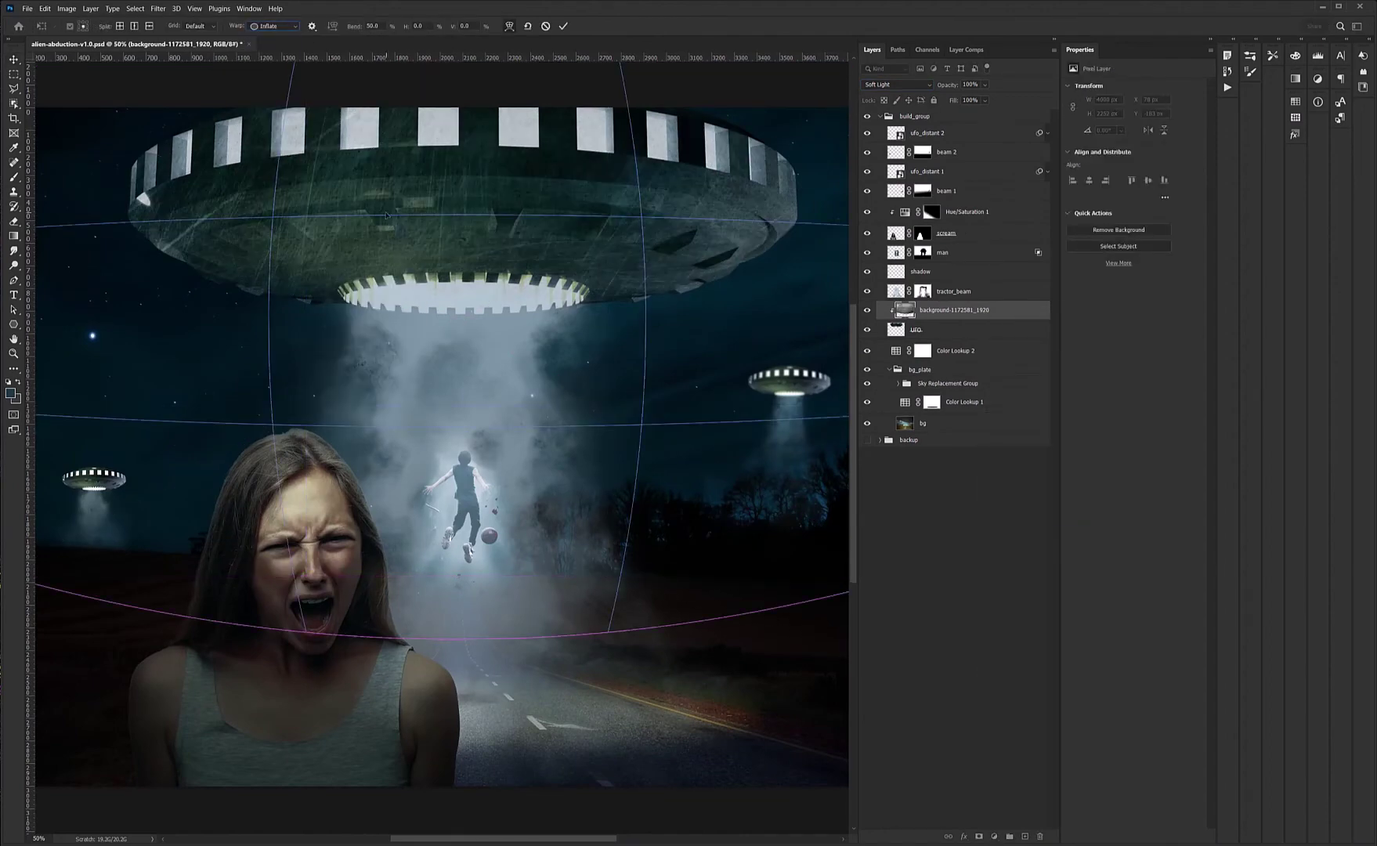
left_click_drag(737, 387, 544, 479)
key("Return")
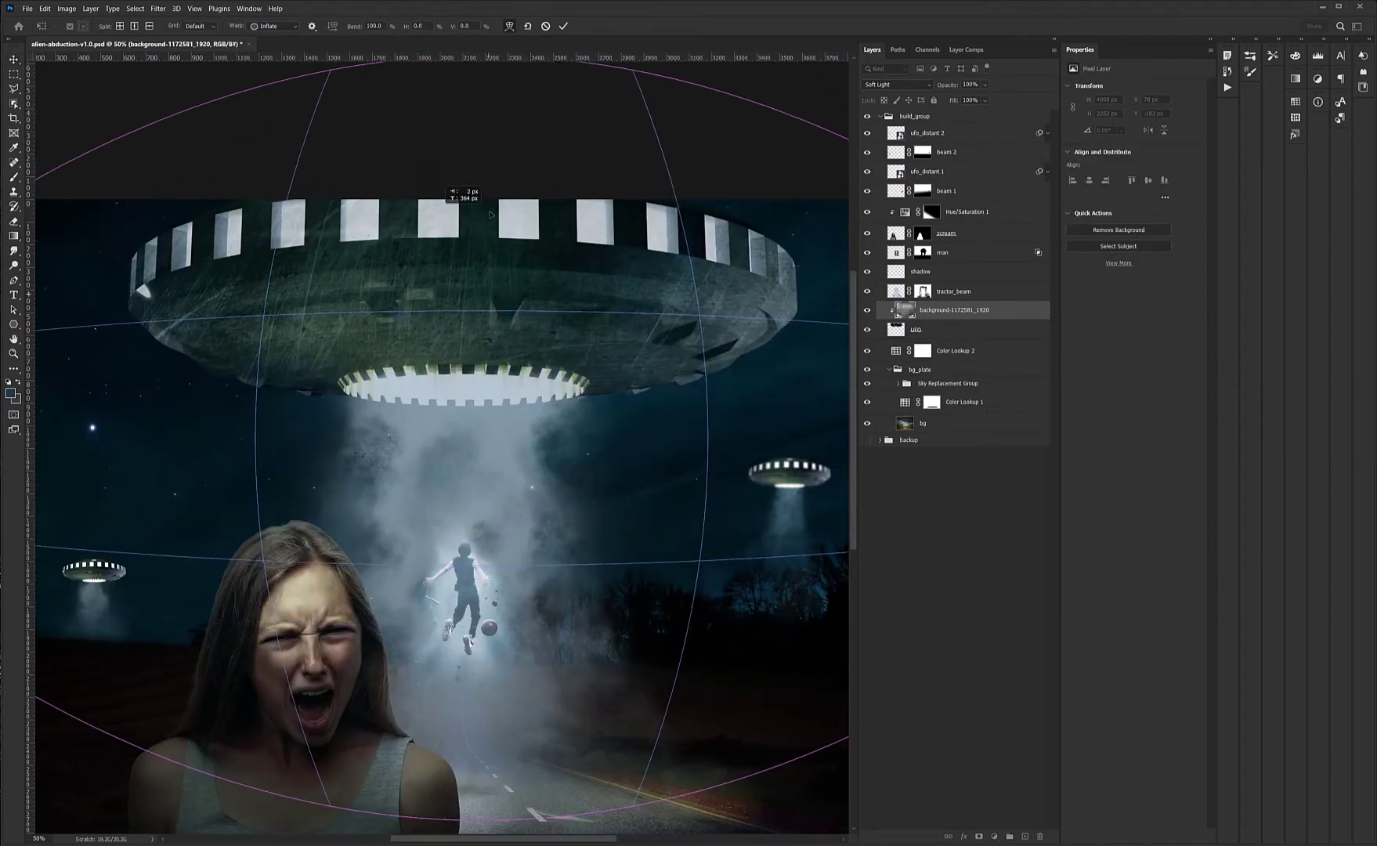
key("ctrl+minus")
- Set the texture layer's opacity to 72% and add a layer mask
double_click(1010, 309)
type("72")
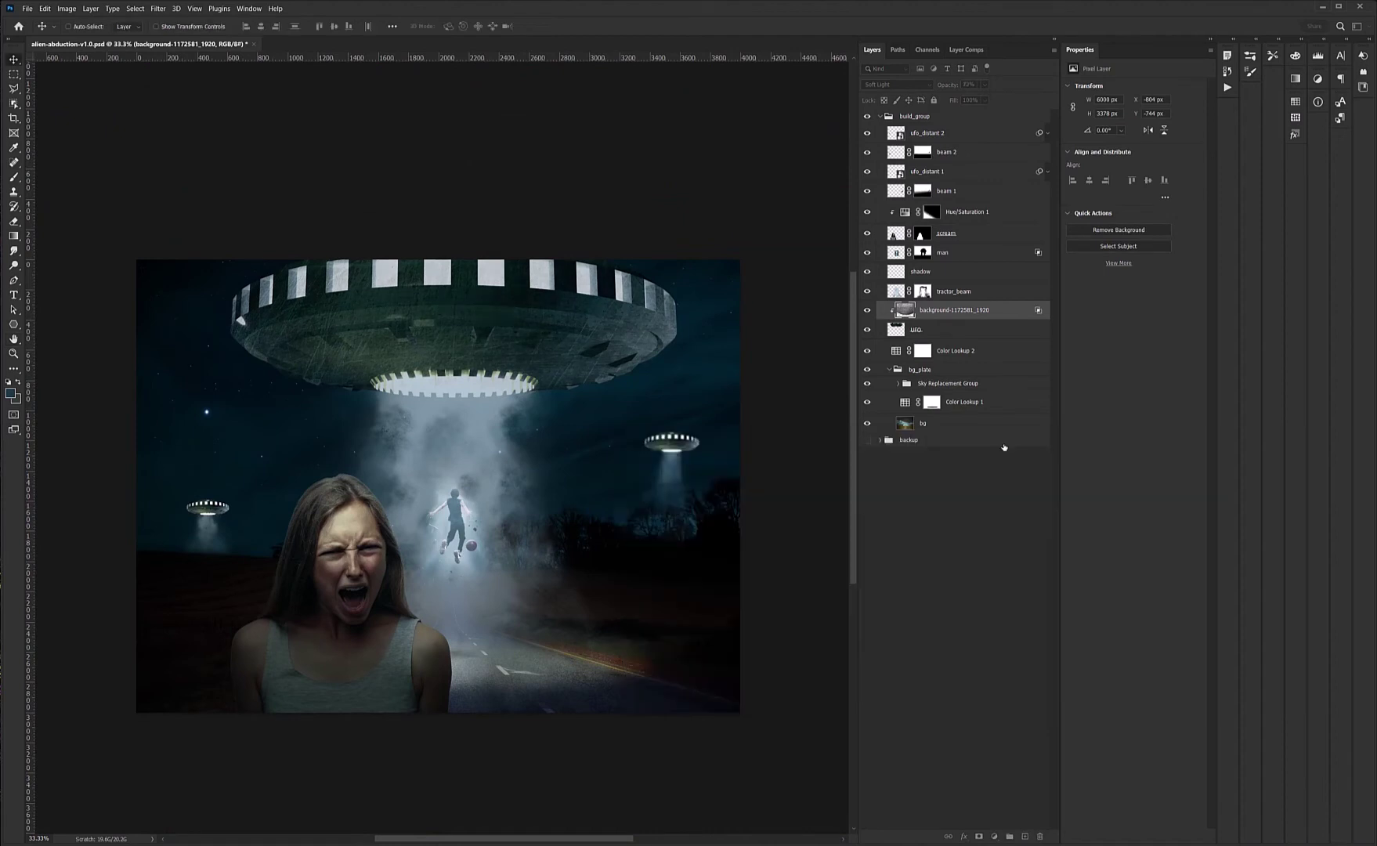
key("Return")
key("b")
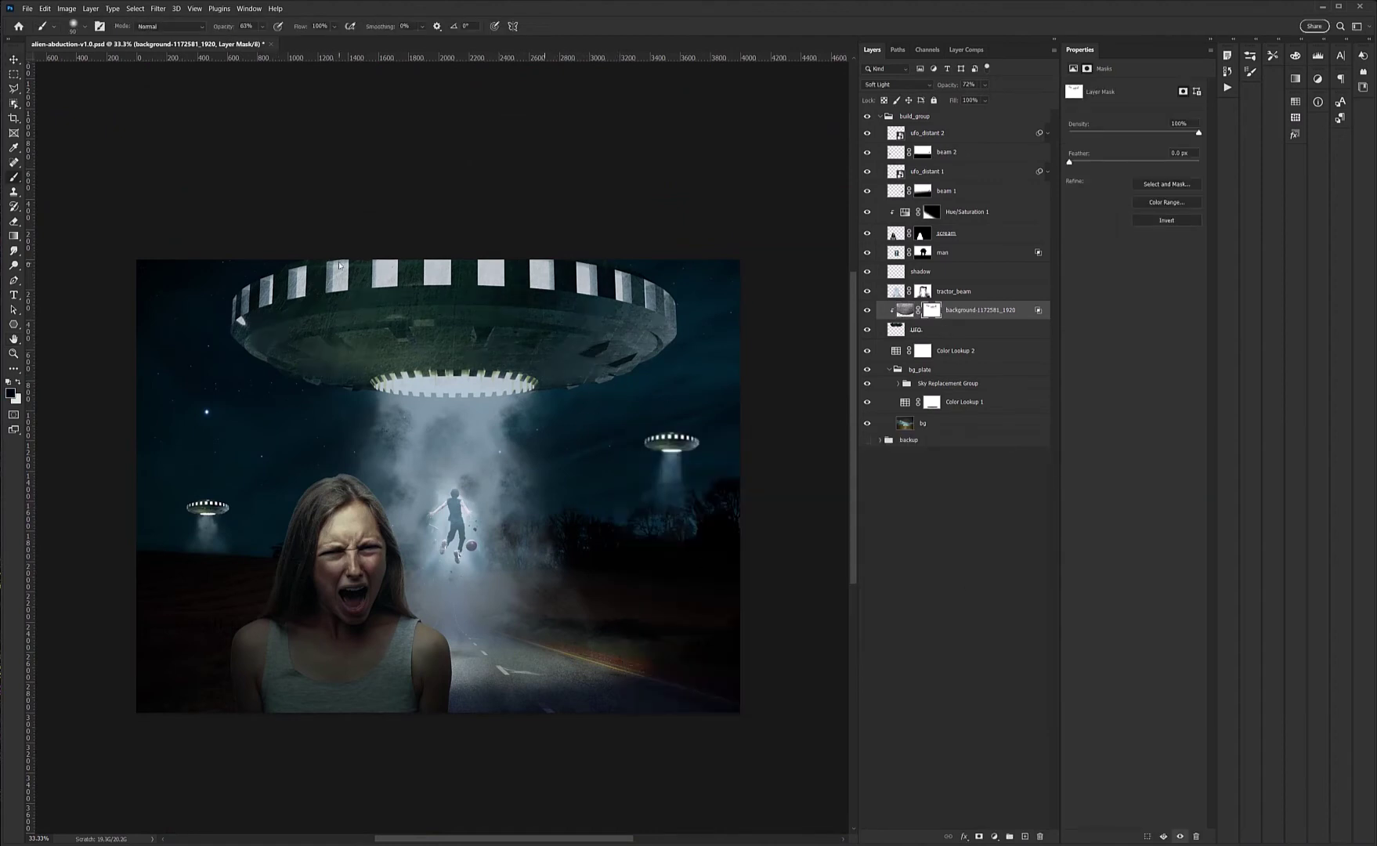
- Collapse build_group and stamp all visible layers into one merged layer
left_click_drag(647, 316, 664, 273)
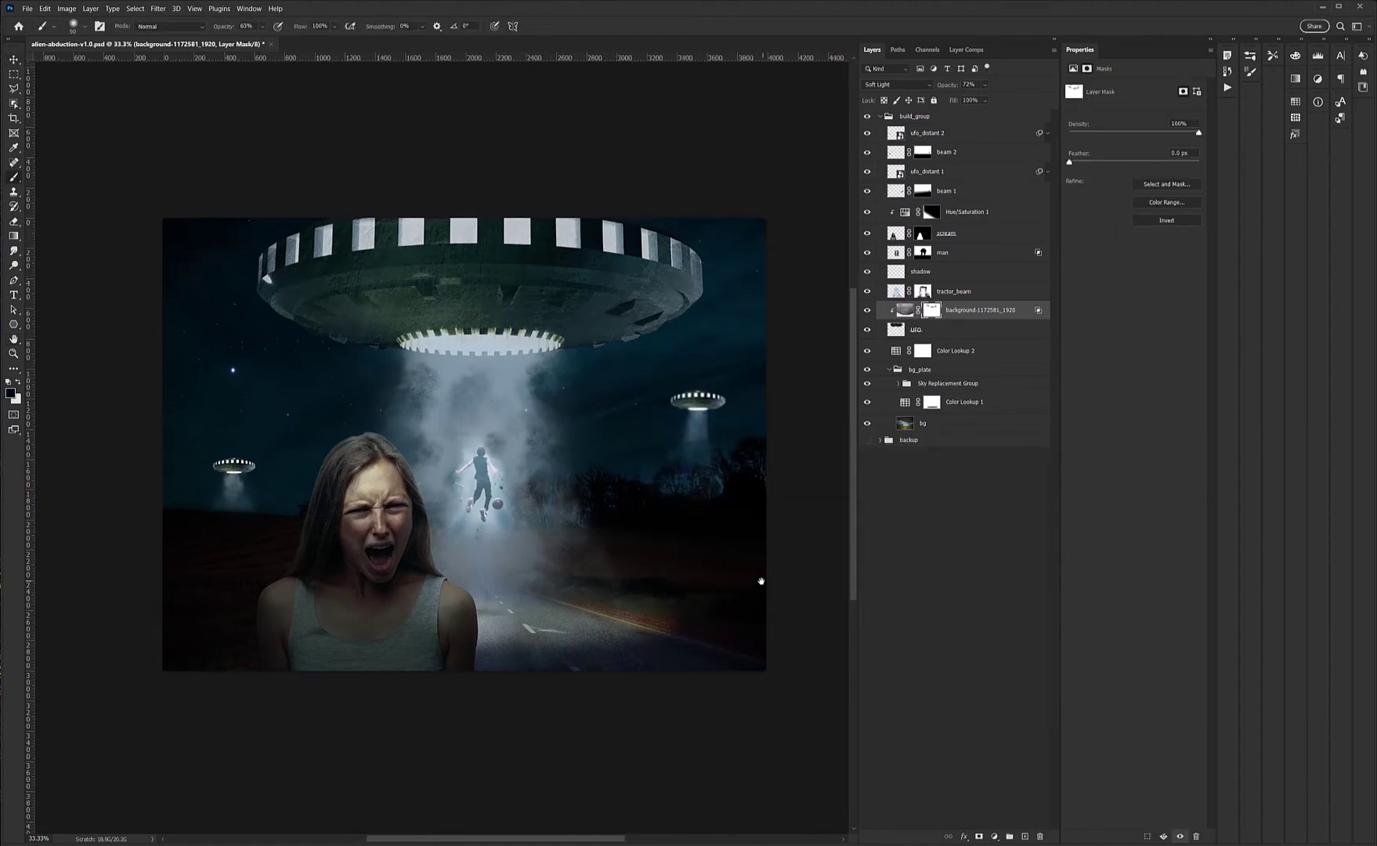
left_click(880, 116)
key("ctrl+shift+alt+e")
key("ctrl+shift+a")
- Set Basic sliders: exposure -0.25, more contrast, lifted shadows, whites and blacks, vibrance +39
left_click_drag(1233, 313, 1230, 313)
left_click_drag(1233, 326, 1248, 339)
left_click_drag(1232, 353, 1242, 353)
left_click_drag(1232, 366, 1226, 368)
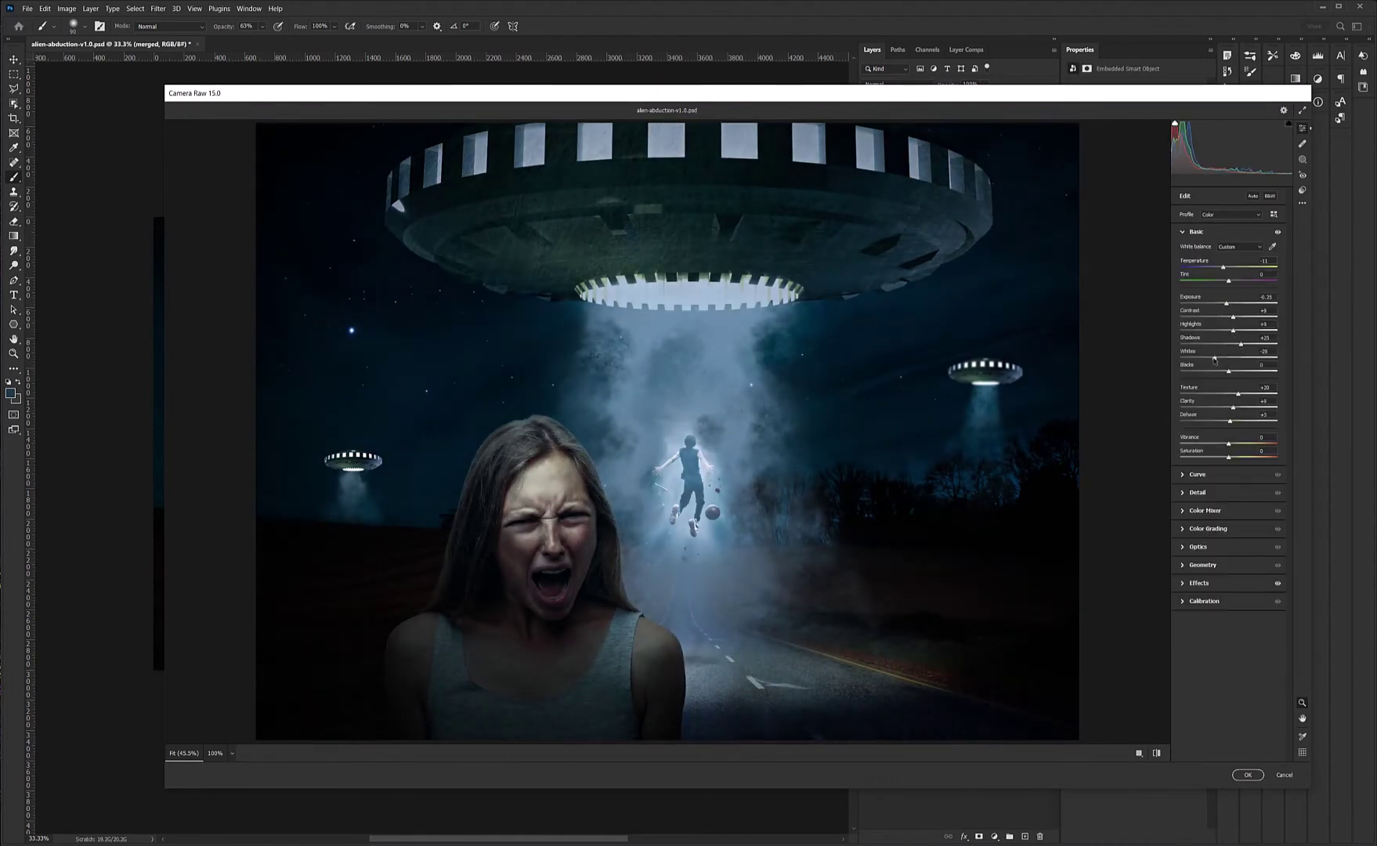
left_click_drag(1214, 359, 1230, 358)
left_click_drag(1228, 371, 1231, 372)
left_click_drag(1228, 444, 1249, 445)
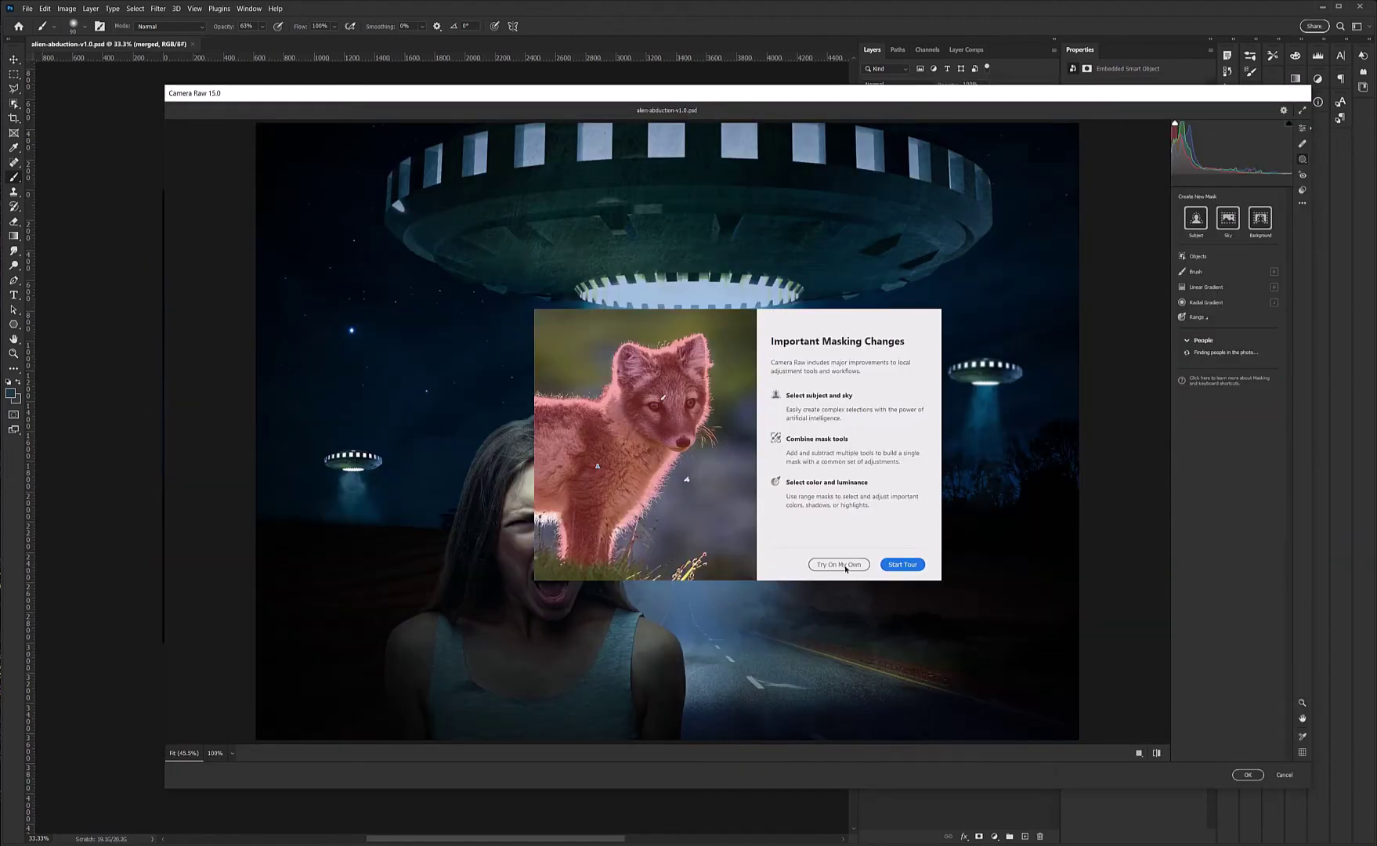
- Mask the screaming woman with Select Person, cool her colour slightly, and apply the grade
left_click(902, 566)
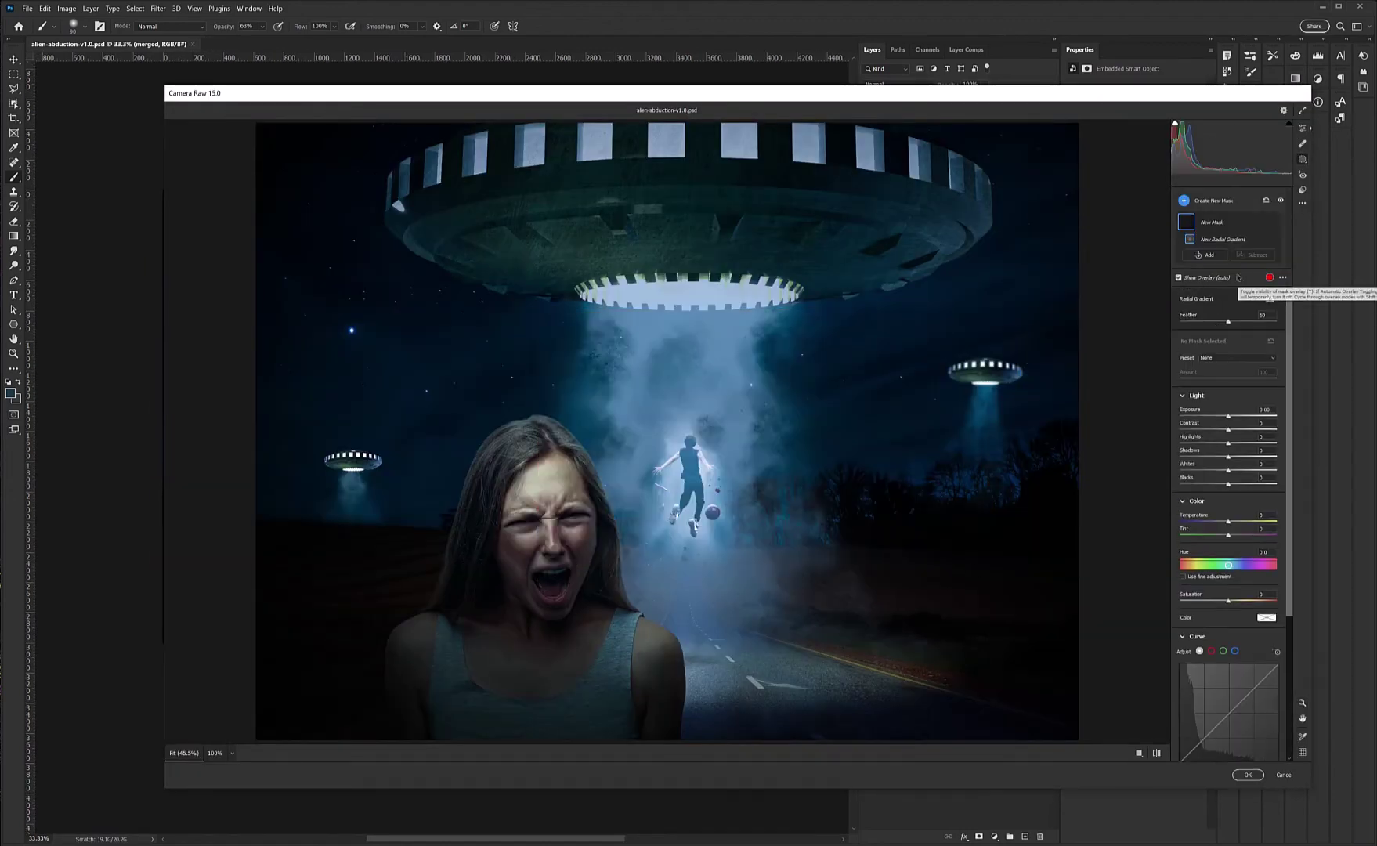
left_click(1303, 159)
left_click(1188, 362)
left_click(1259, 364)
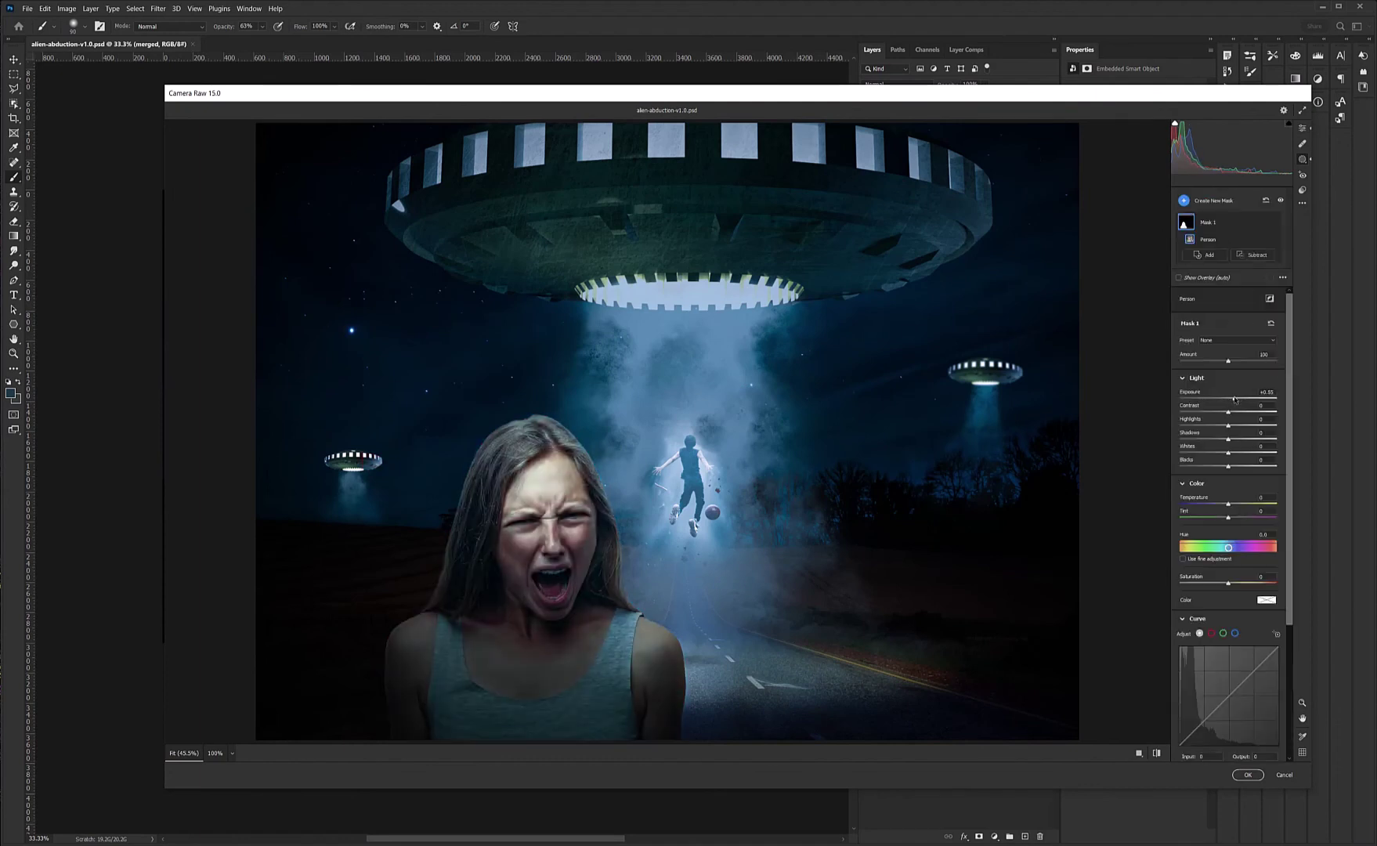
left_click(1226, 505)
scroll(1227, 689, "down", 3)
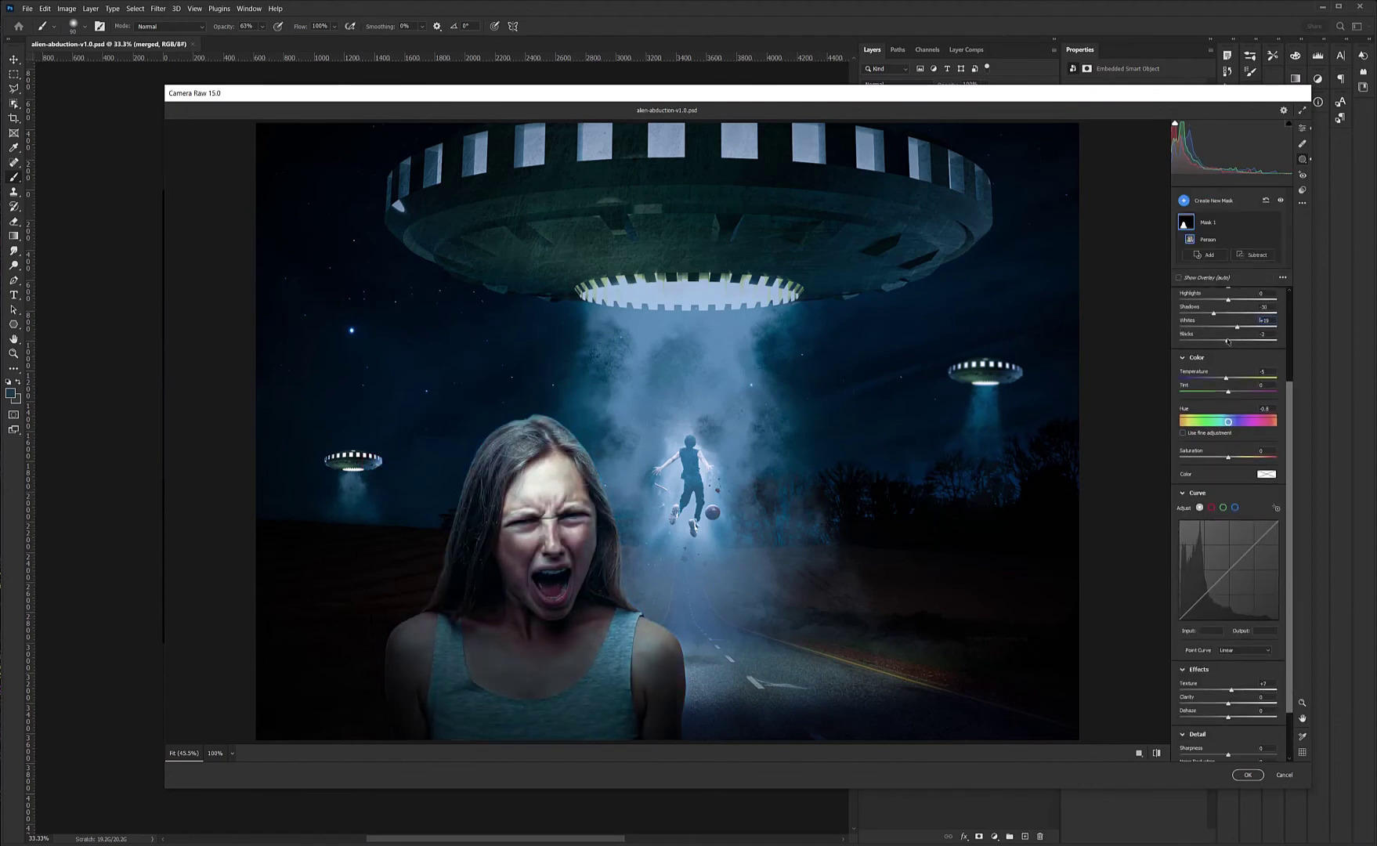
scroll(1227, 548, "up", 3)
scroll(1227, 548, "up", 2)
left_click(1247, 774)
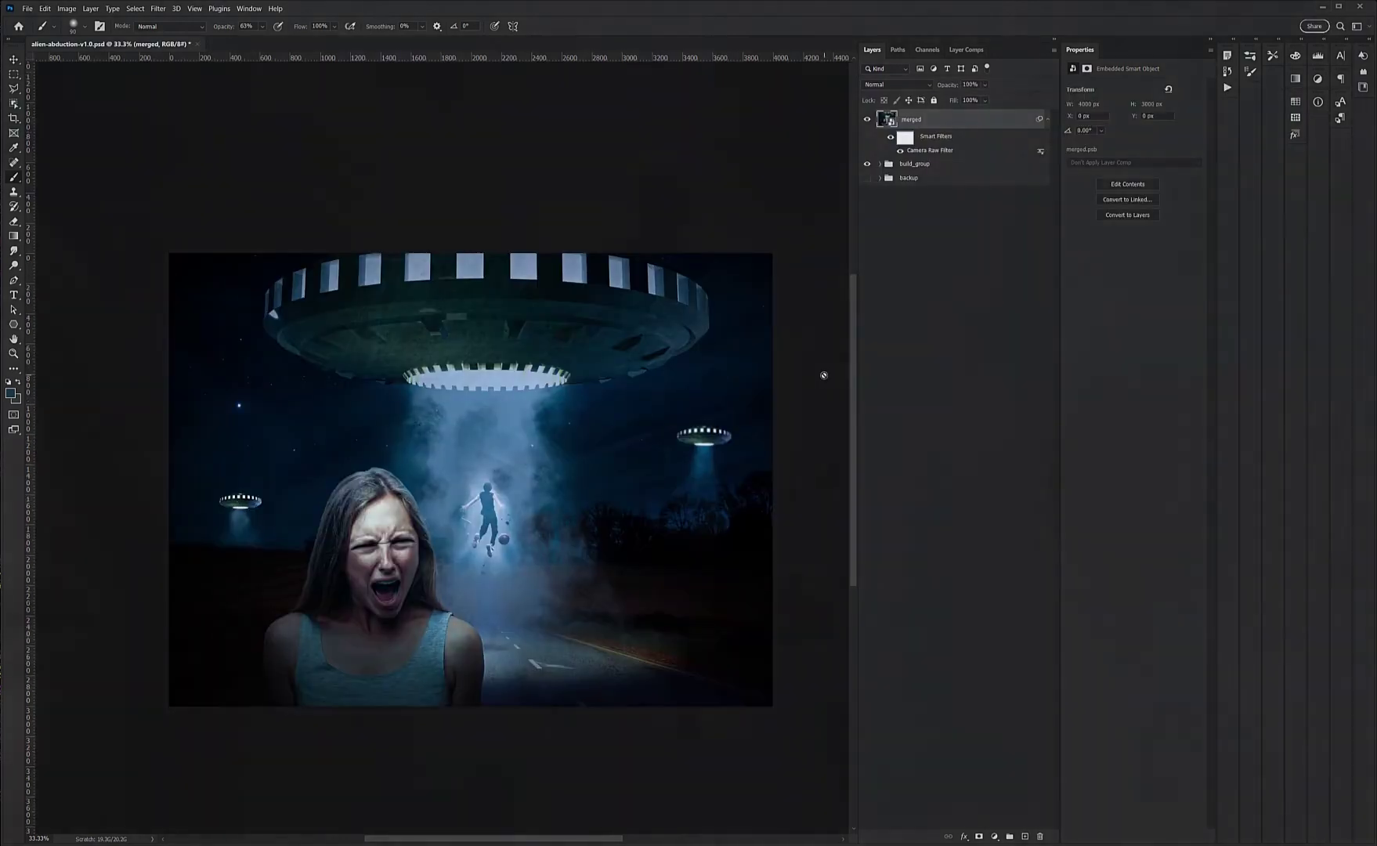